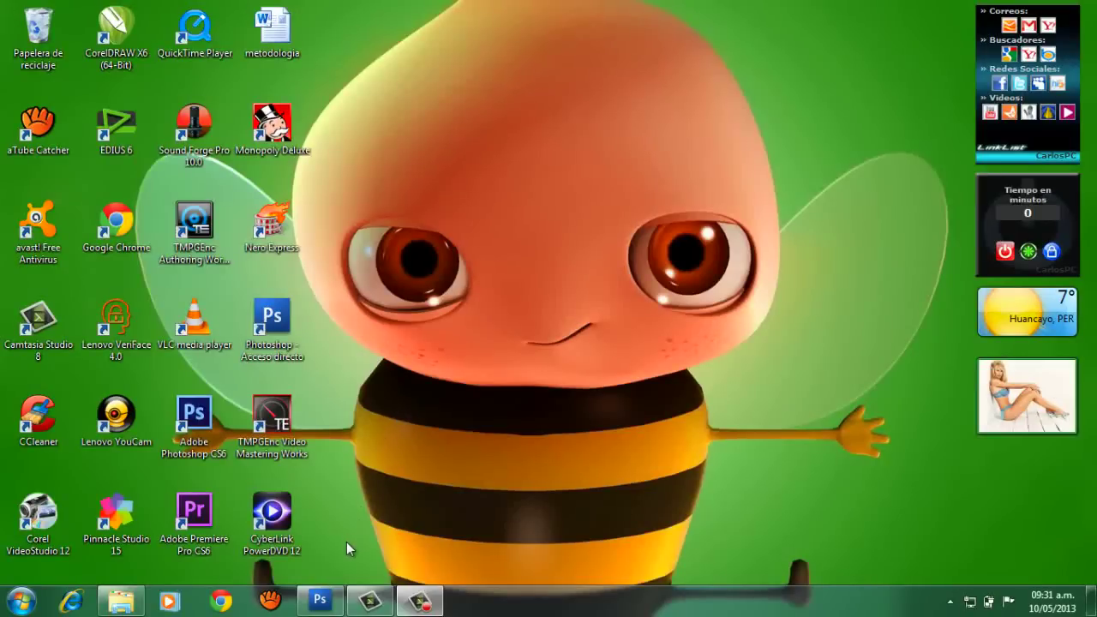
# Select DSC07135 in Explorer's raul folder and drag it onto Photoshop
pyautogui.click(319, 602)
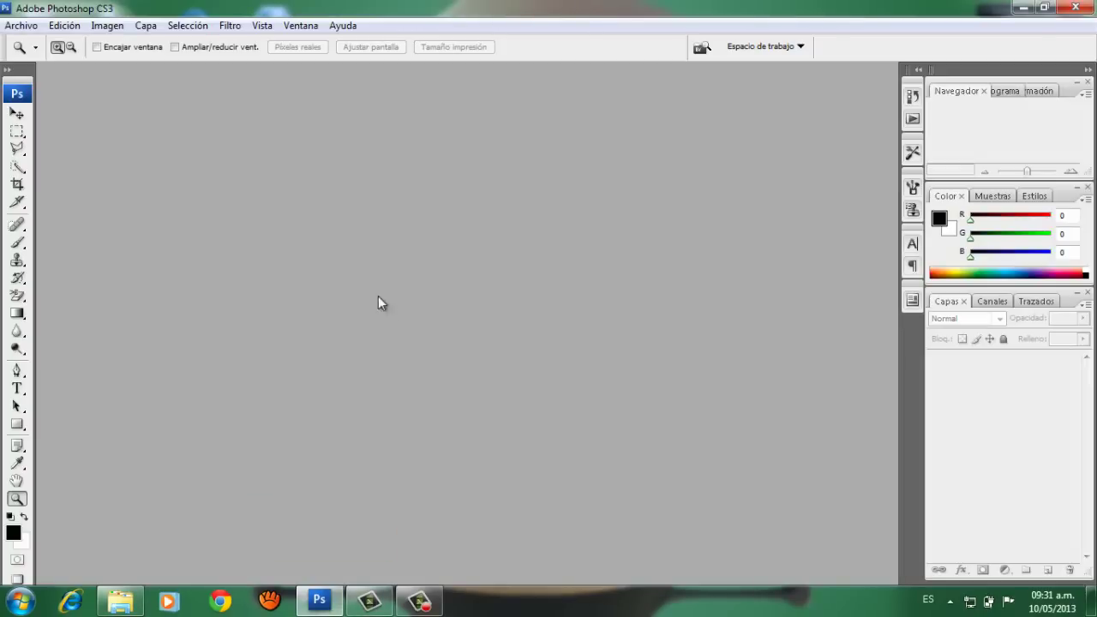
pyautogui.click(120, 601)
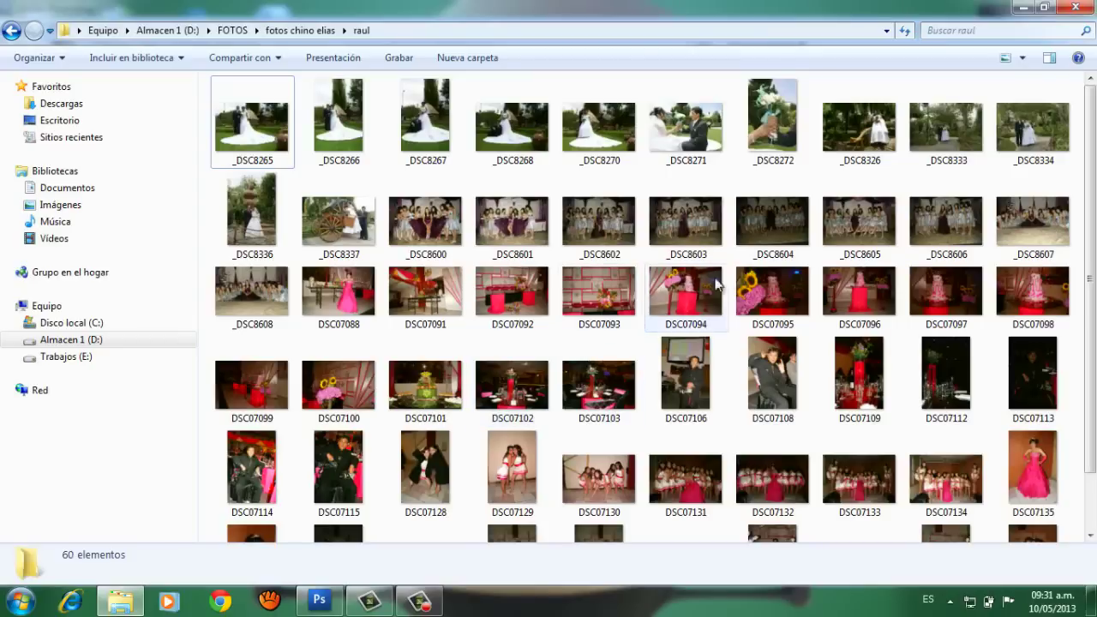
pyautogui.scroll(-1, 332, 329)
pyautogui.click(1028, 415)
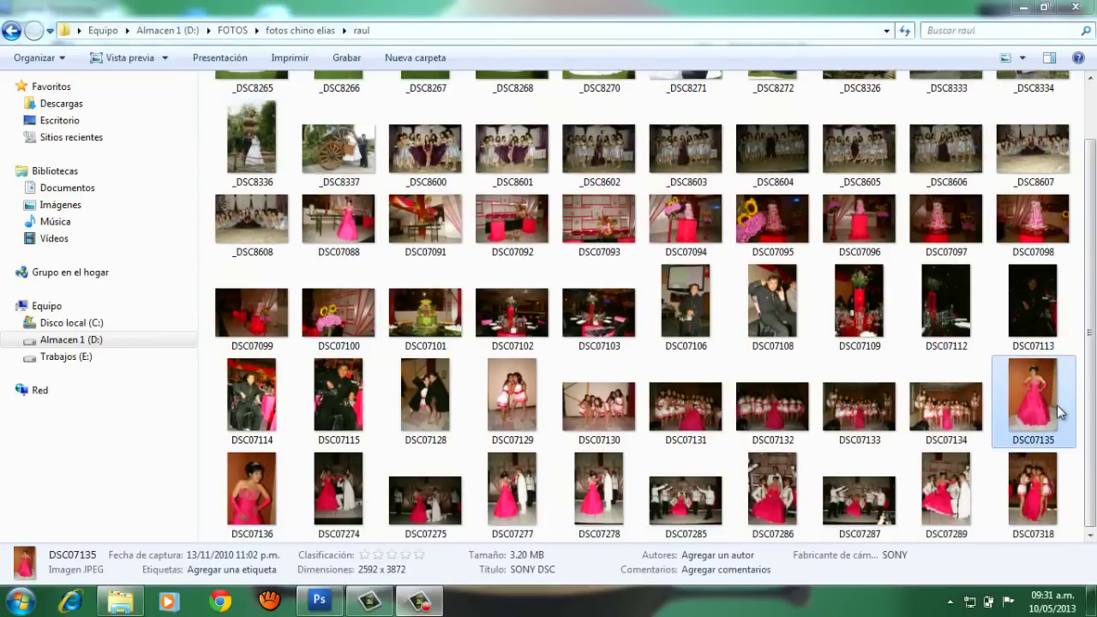
pyautogui.moveTo(541, 535); pyautogui.dragTo(347, 358)
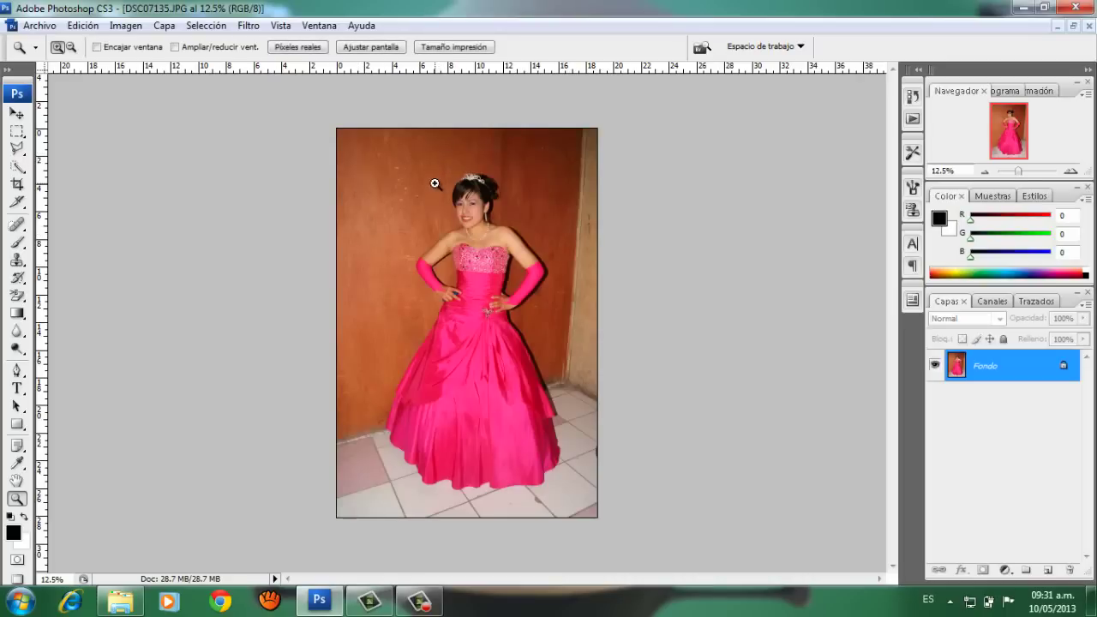
# Zoom in on the girl's head, then fit DSC07135 back to the screen (Encajar en pantalla)
pyautogui.moveTo(405, 171); pyautogui.dragTo(548, 339)
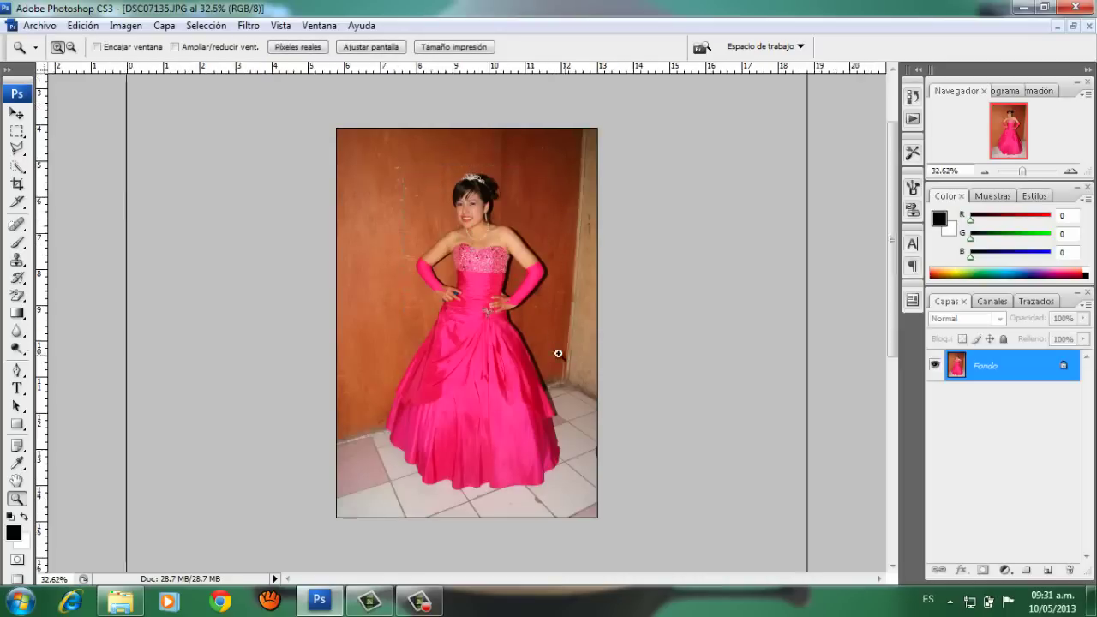
pyautogui.moveTo(316, 97)
pyautogui.mouseDown()
pyautogui.moveTo(520, 185)
pyautogui.moveTo(679, 329)
pyautogui.mouseUp()
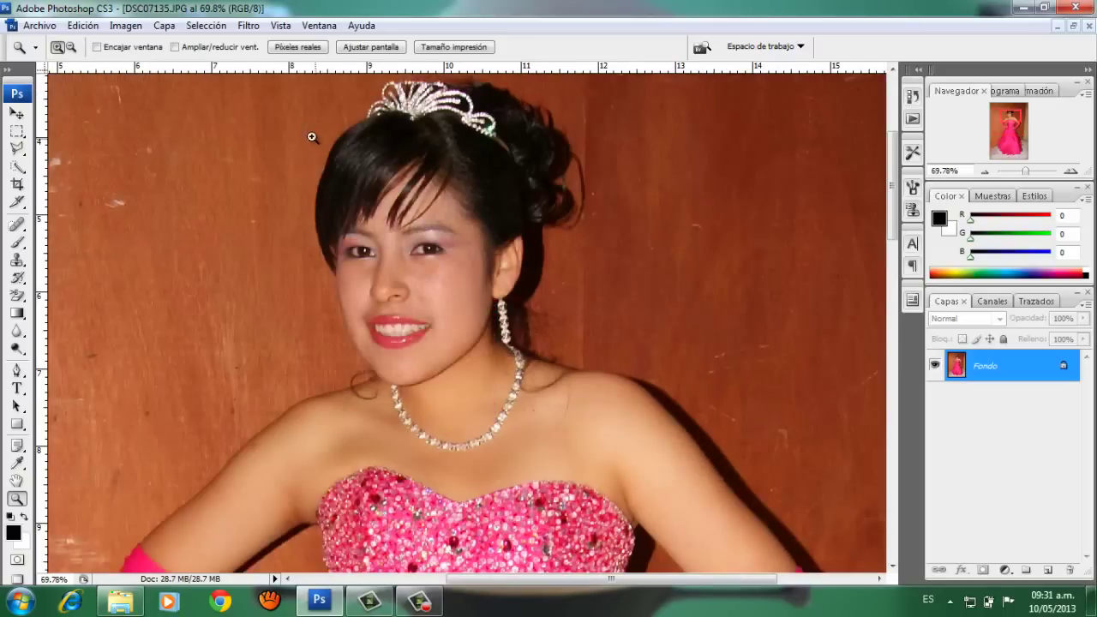
pyautogui.rightClick(284, 120)
pyautogui.click(376, 119)
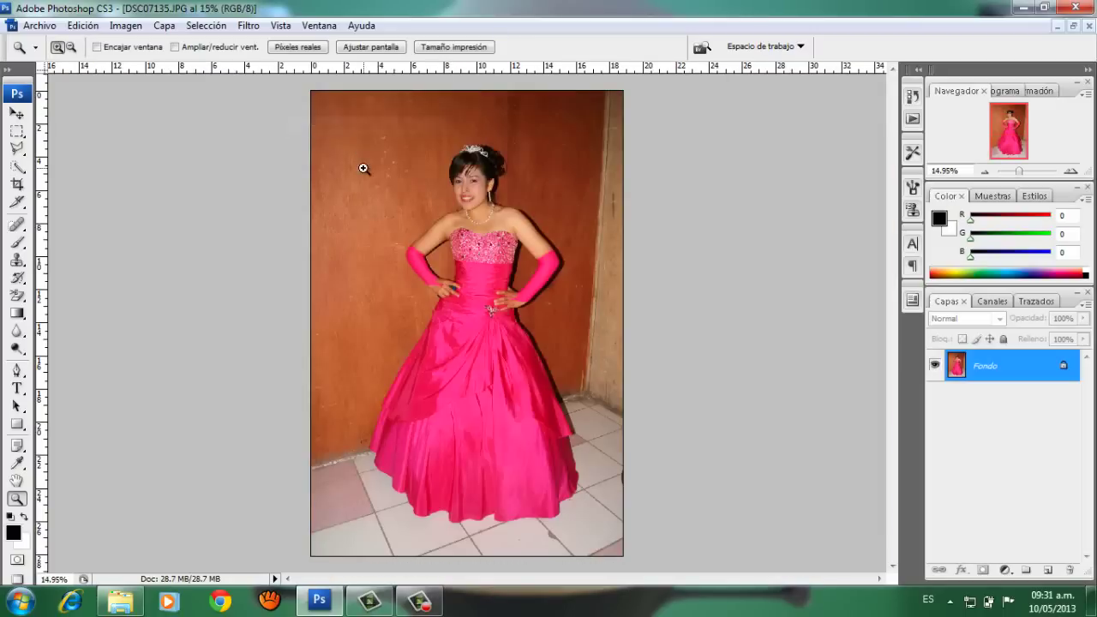
pyautogui.click(17, 114)
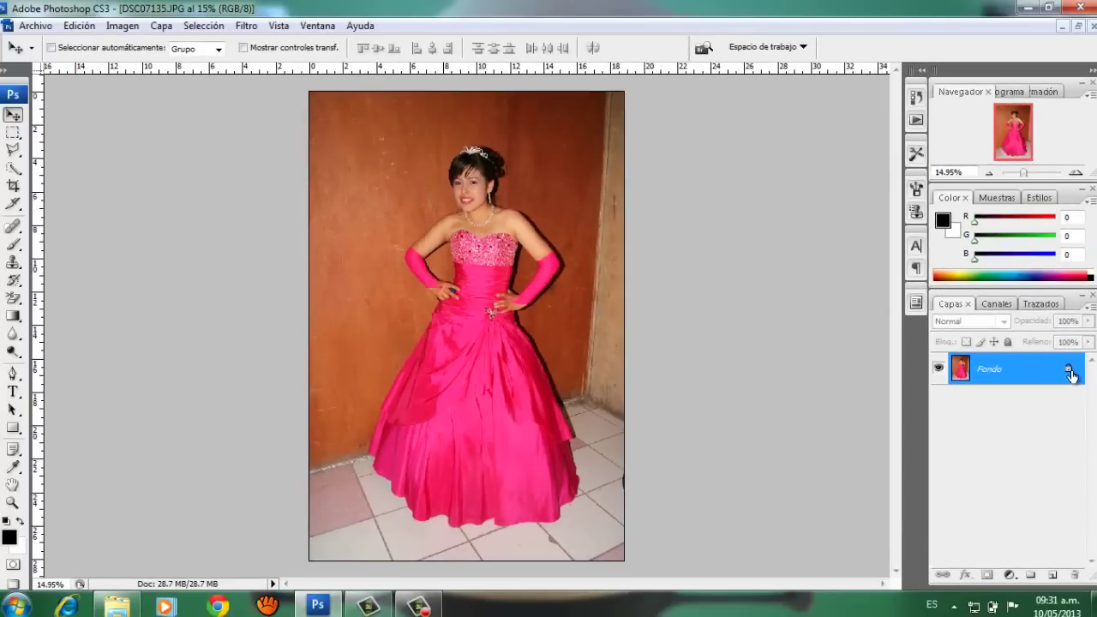
# Convert Fondo to Capa 0, duplicate it as Capa 0 copia, and select the copy
pyautogui.doubleClick(1068, 375)
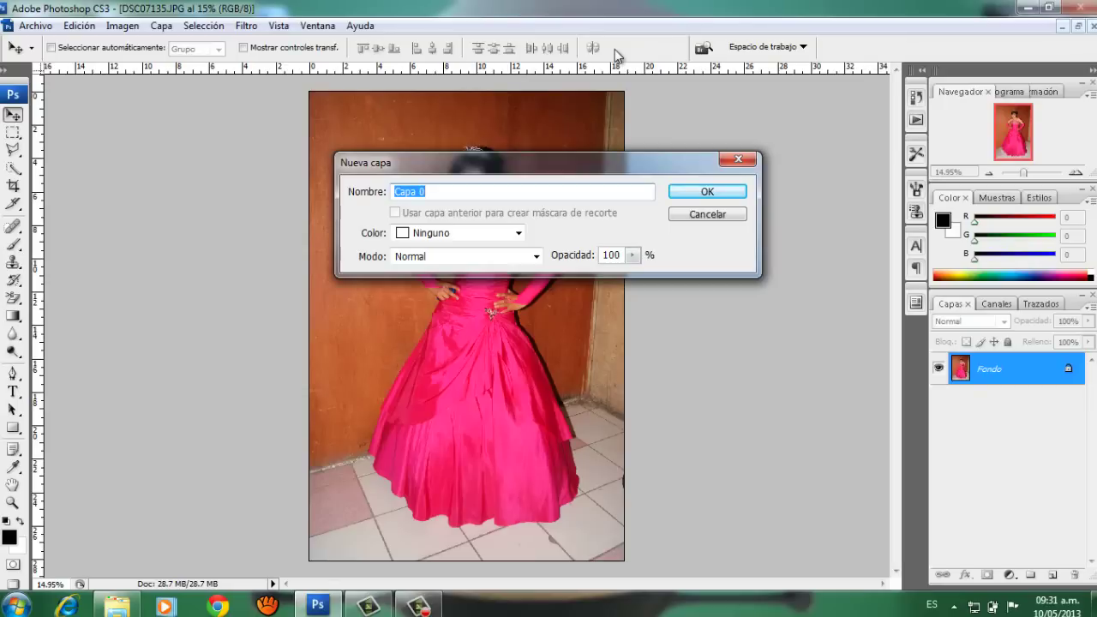
pyautogui.click(707, 192)
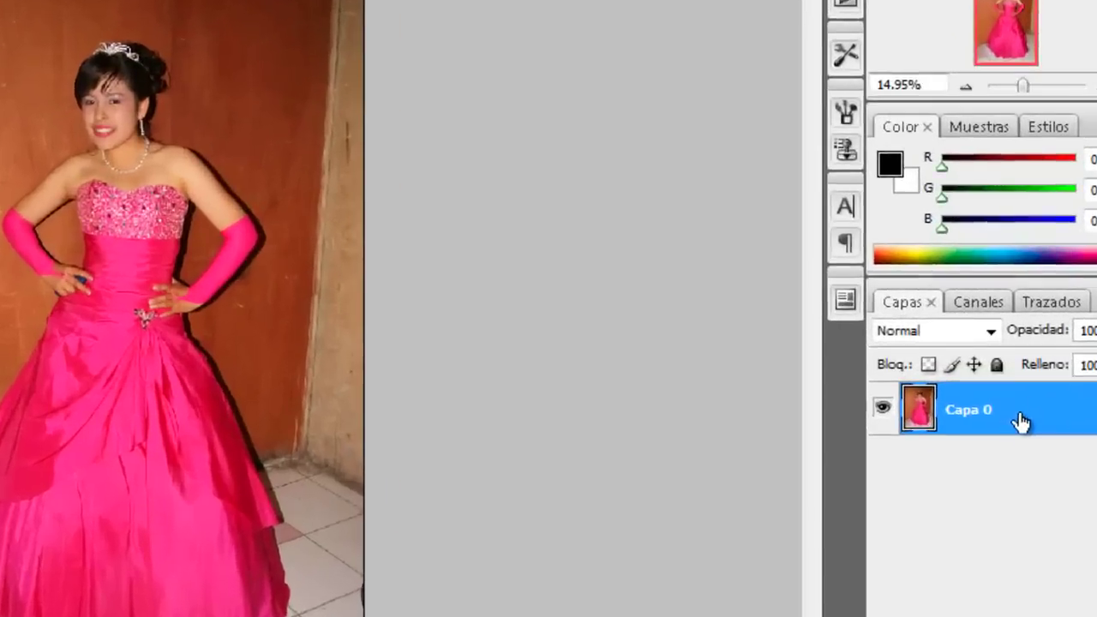
pyautogui.rightClick(1021, 375)
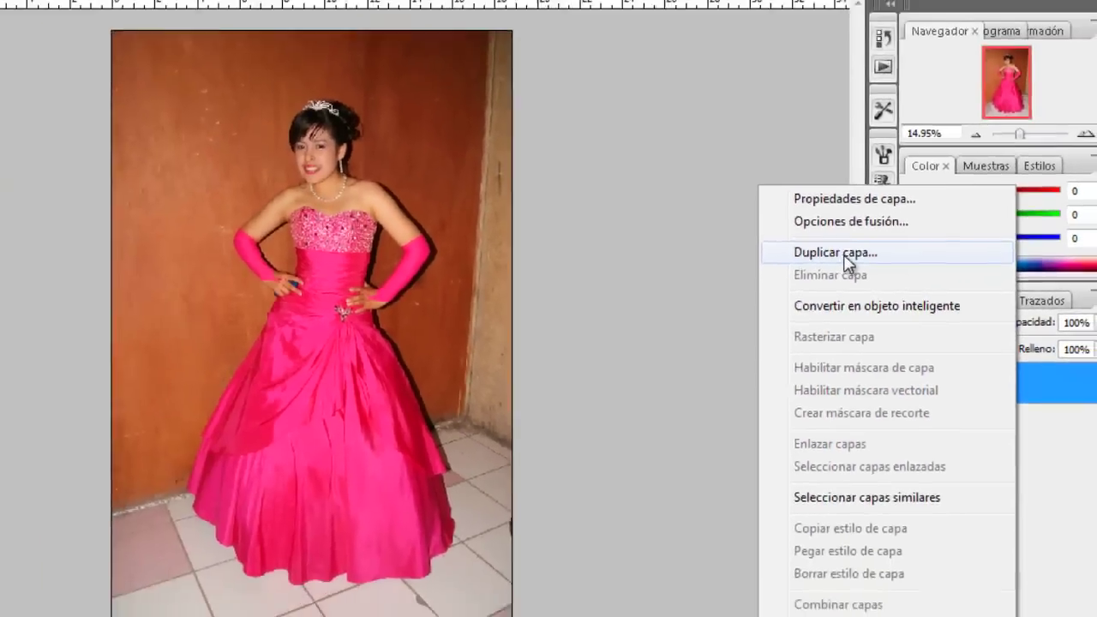
pyautogui.click(685, 214)
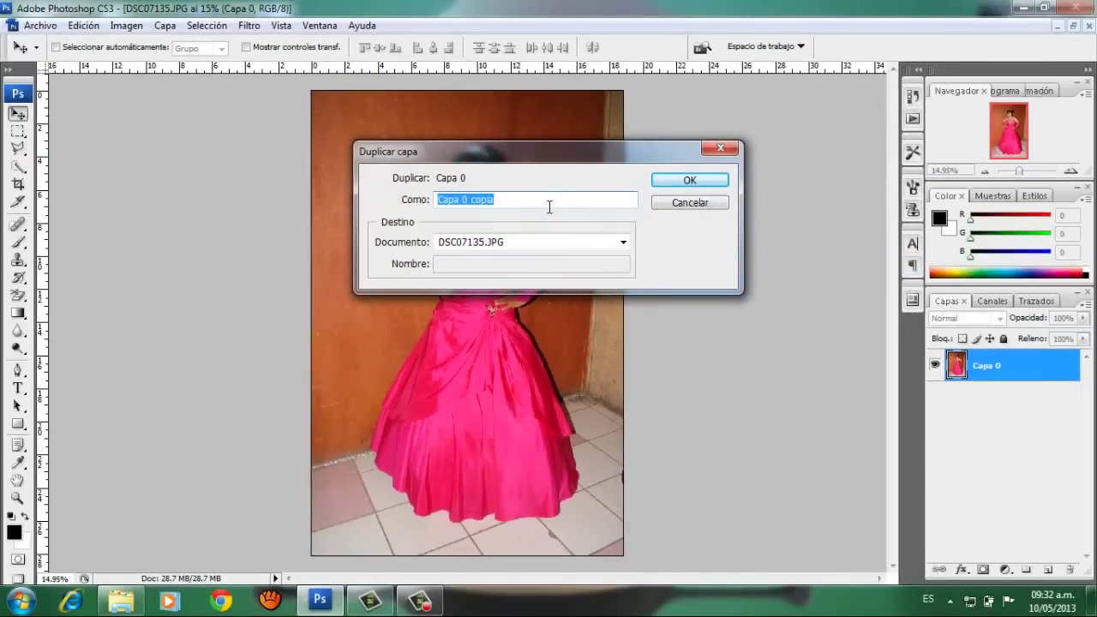
pyautogui.click(679, 178)
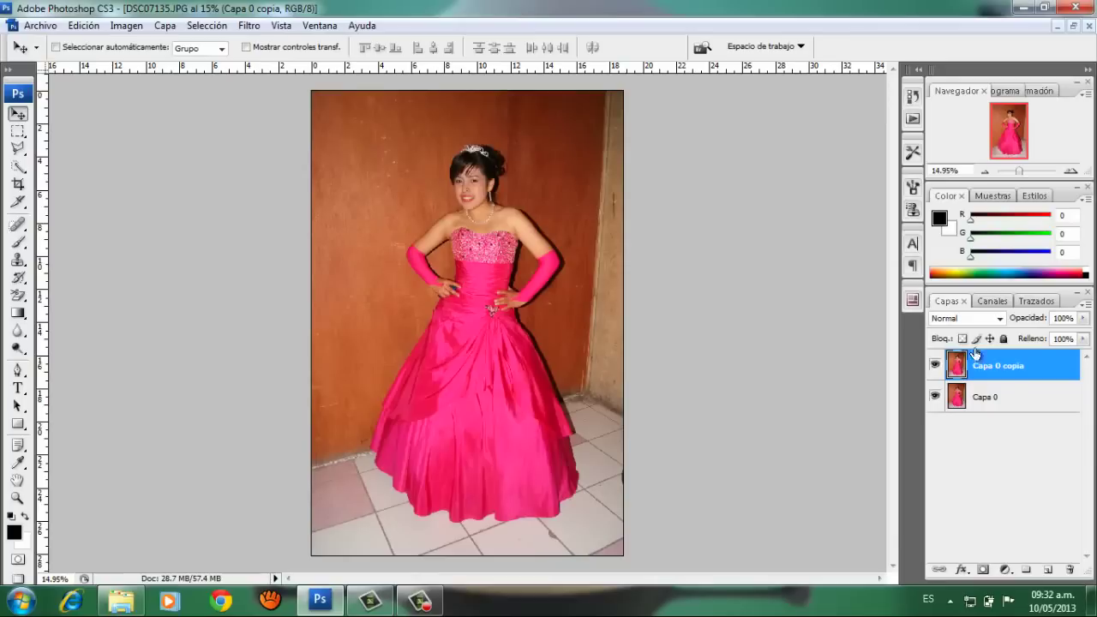
pyautogui.click(996, 405)
pyautogui.click(976, 367)
pyautogui.click(17, 499)
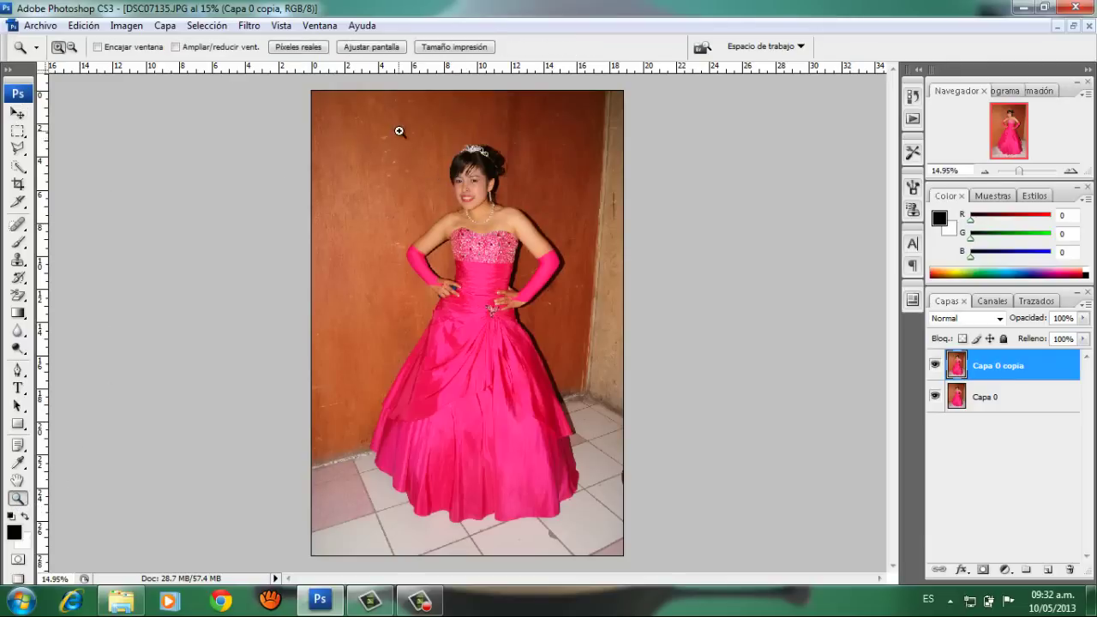
# Choose the Magnetic Lasso (Lazo magnético) from the lasso flyout
pyautogui.moveTo(398, 131); pyautogui.dragTo(528, 229)
pyautogui.hotkey('ctrl', '0')
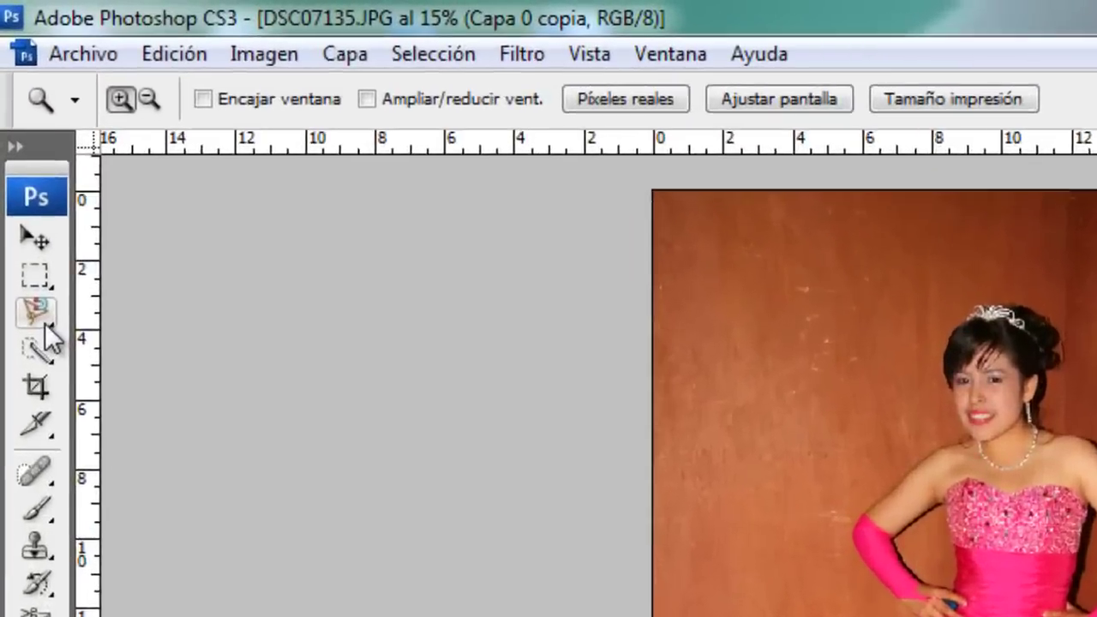
pyautogui.moveTo(18, 149); pyautogui.dragTo(141, 189)
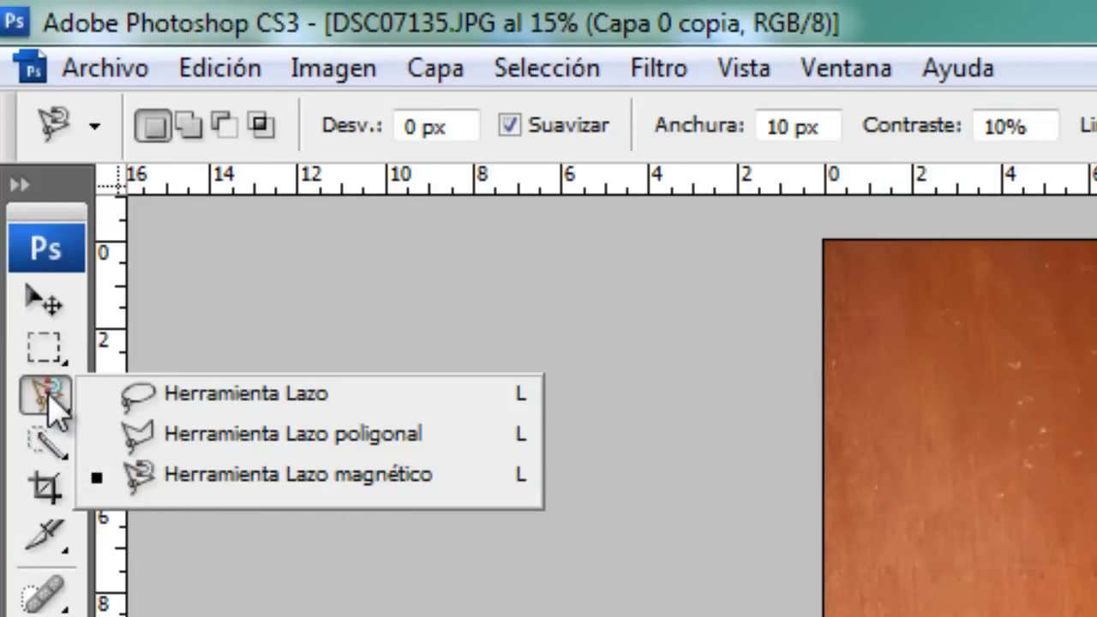
pyautogui.click(196, 434)
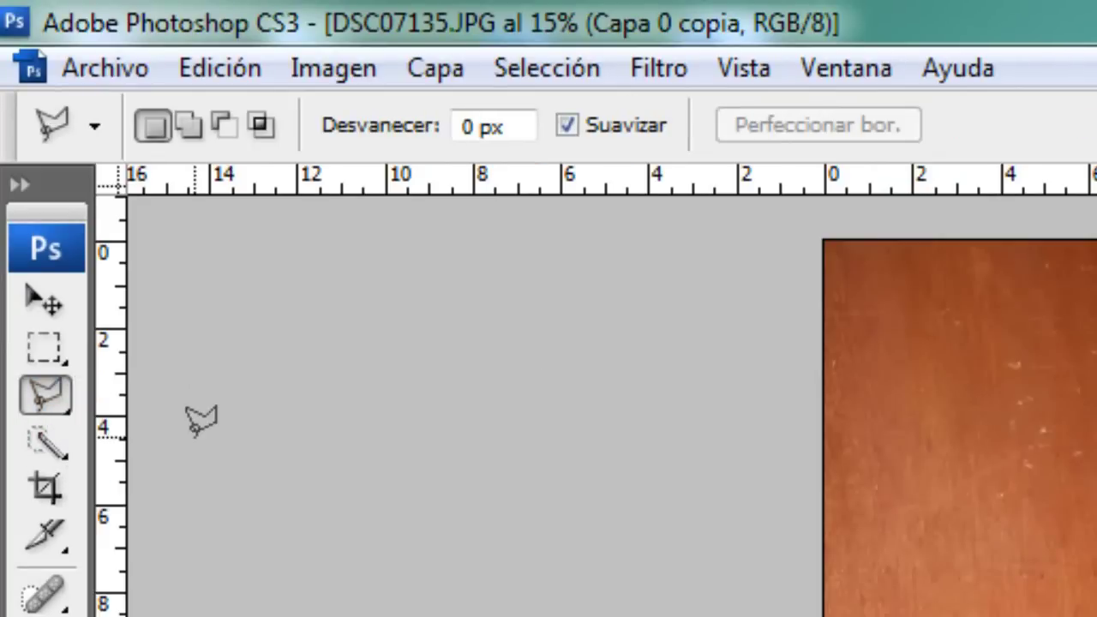
pyautogui.click(50, 403)
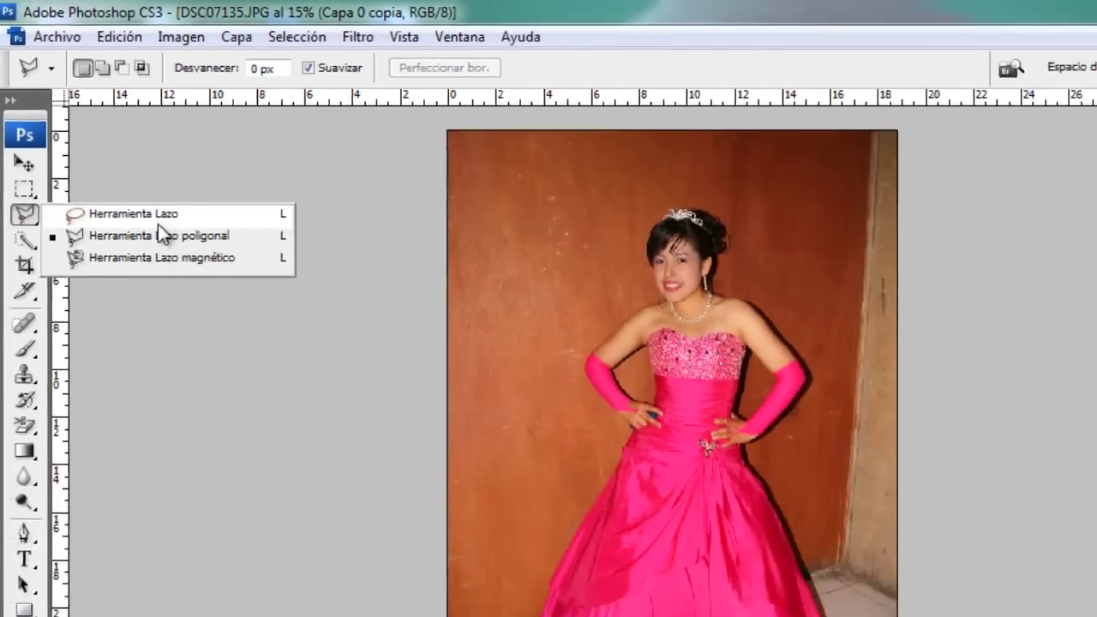
pyautogui.click(167, 257)
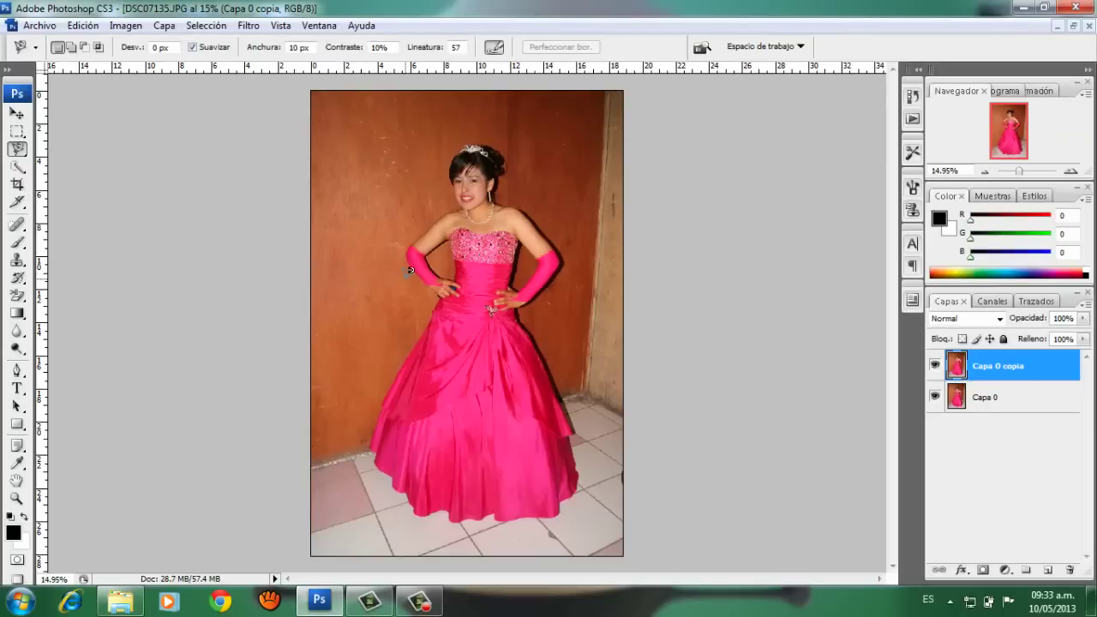
# Zoom in on the dress bodice with the Magnetic Lasso ready
pyautogui.press('z')
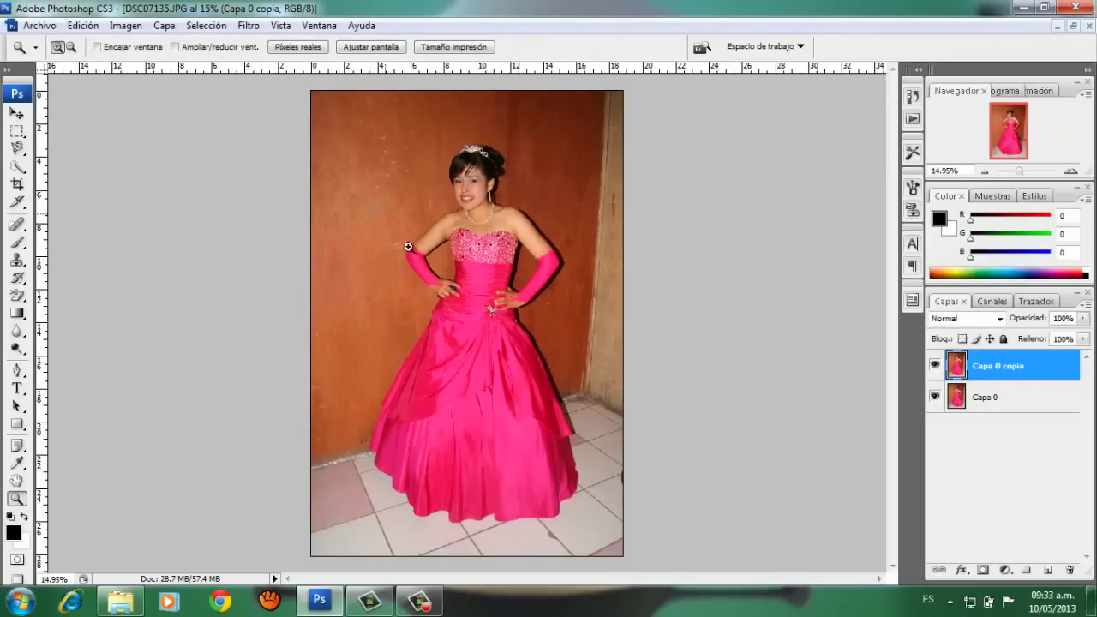
pyautogui.moveTo(524, 338); pyautogui.dragTo(524, 338)
pyautogui.rightClick(385, 202)
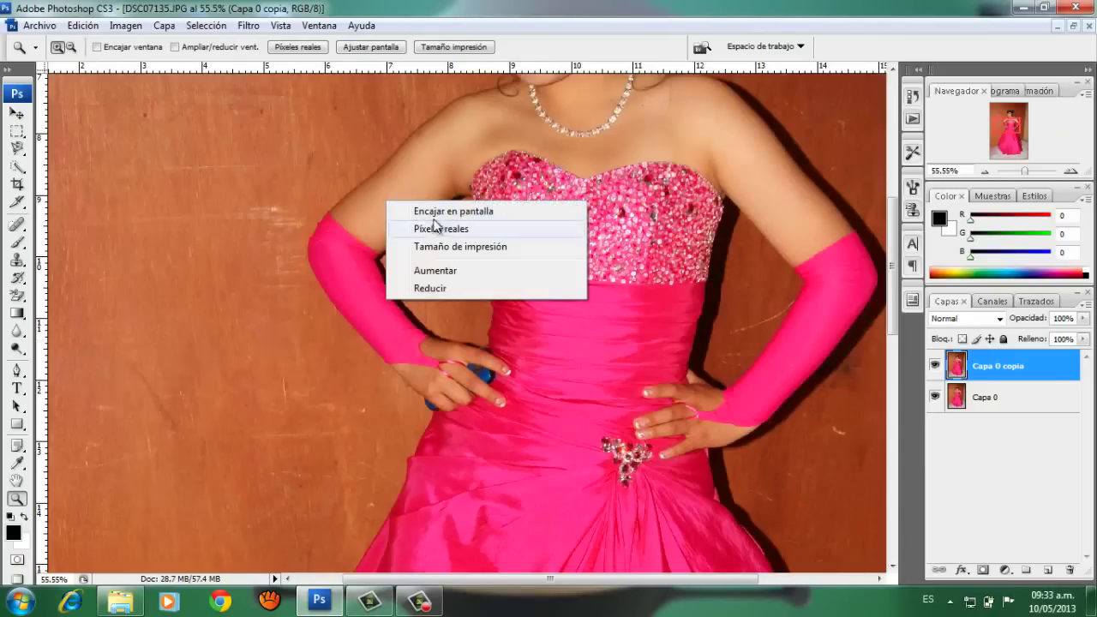
pyautogui.click(438, 212)
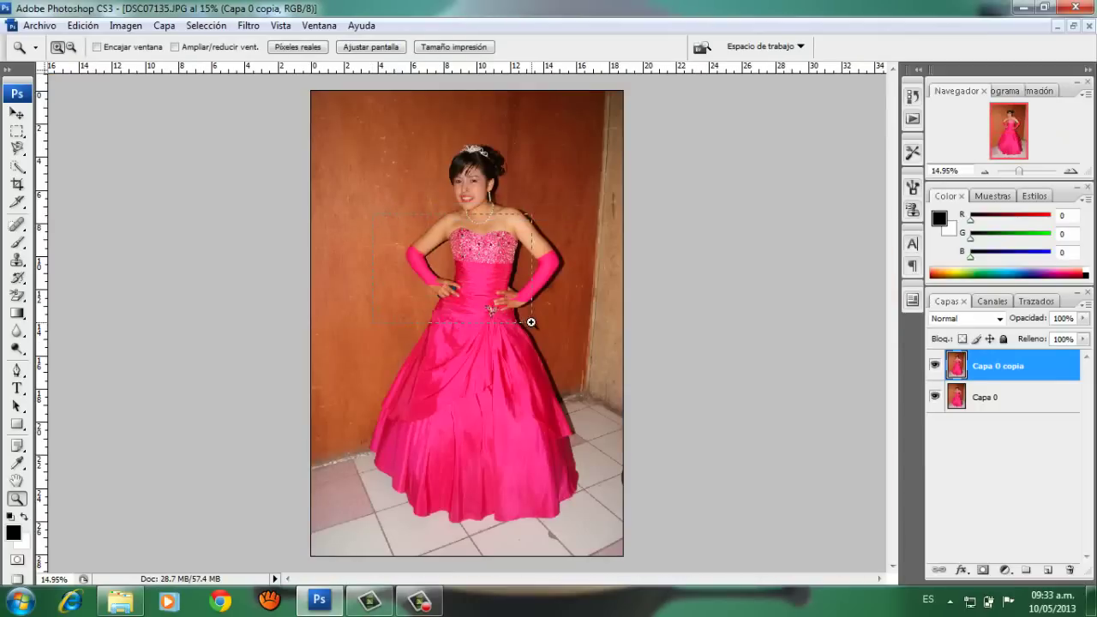
pyautogui.moveTo(531, 322); pyautogui.dragTo(532, 322)
pyautogui.scroll(2, 321, 150)
pyautogui.press('l')
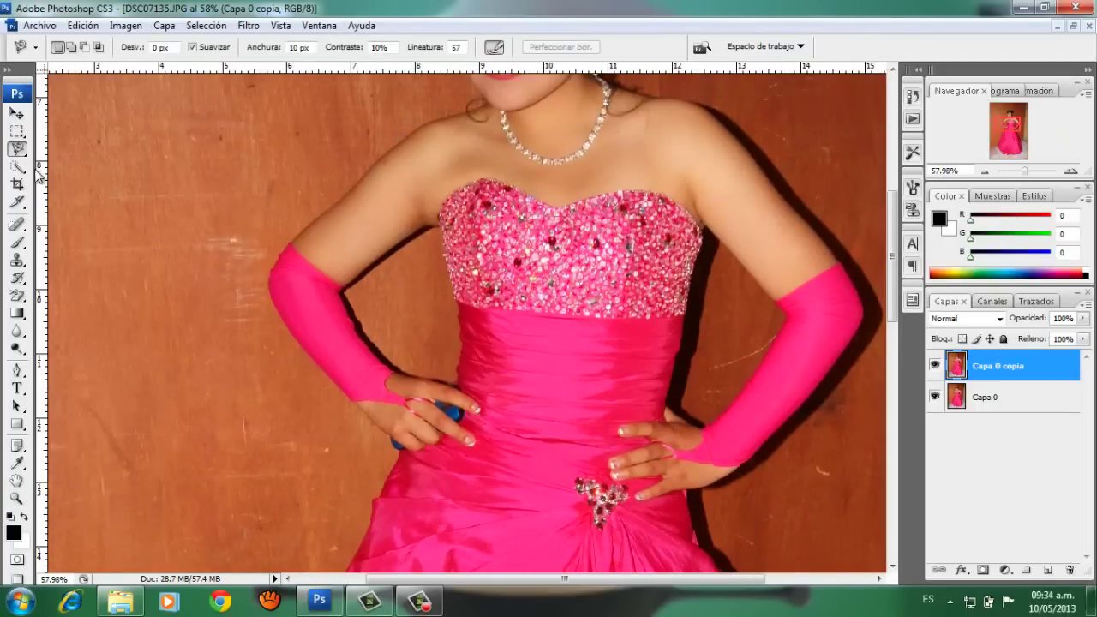
# Trace the Magnetic Lasso along the girl's arm and waist, deleting stray points
pyautogui.click(18, 150)
pyautogui.click(120, 185)
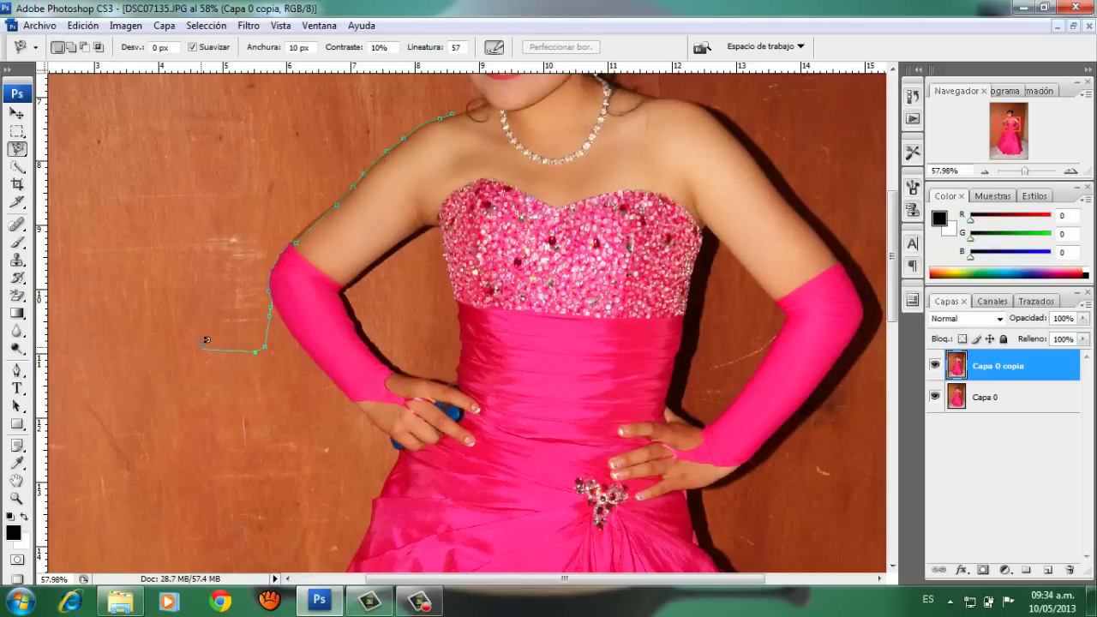
pyautogui.press('Delete')
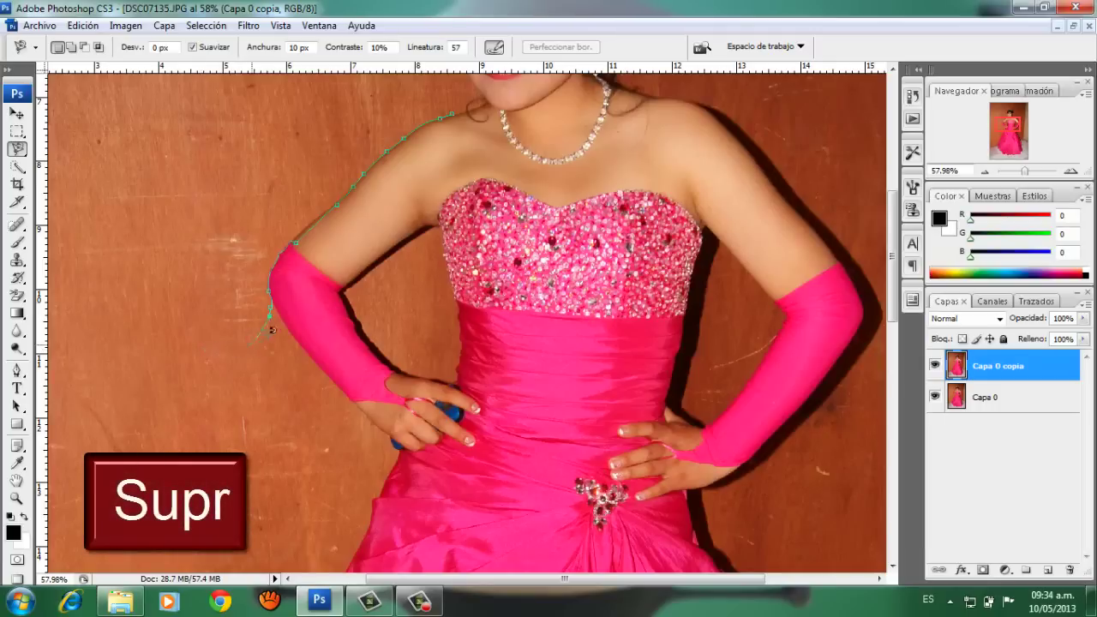
pyautogui.press('Delete')
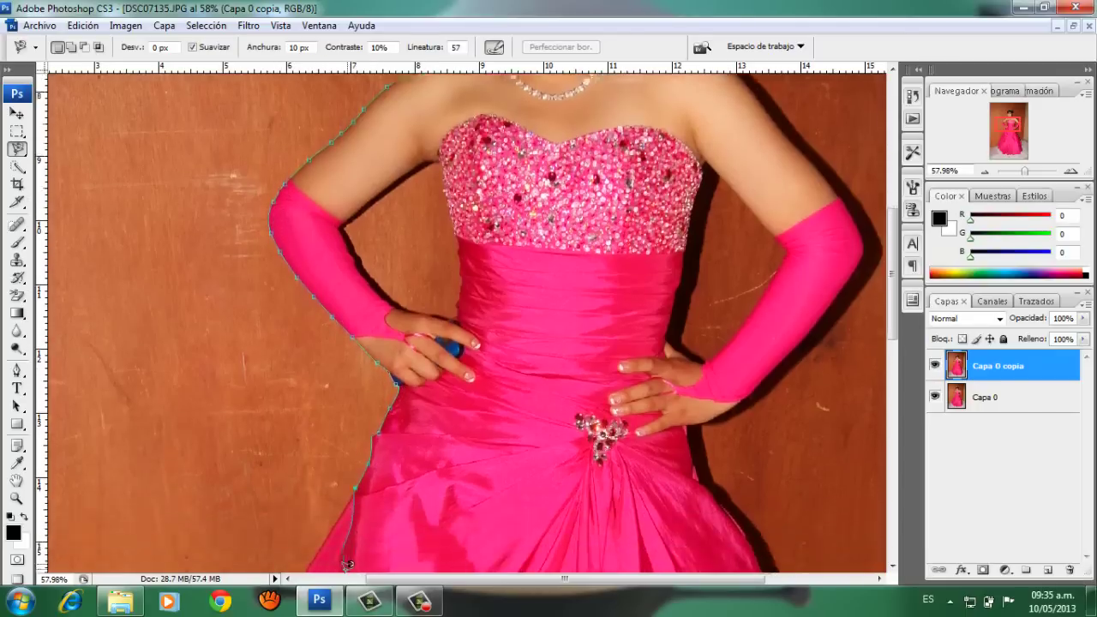
pyautogui.scroll(-3, 360, 497)
pyautogui.press('Delete')
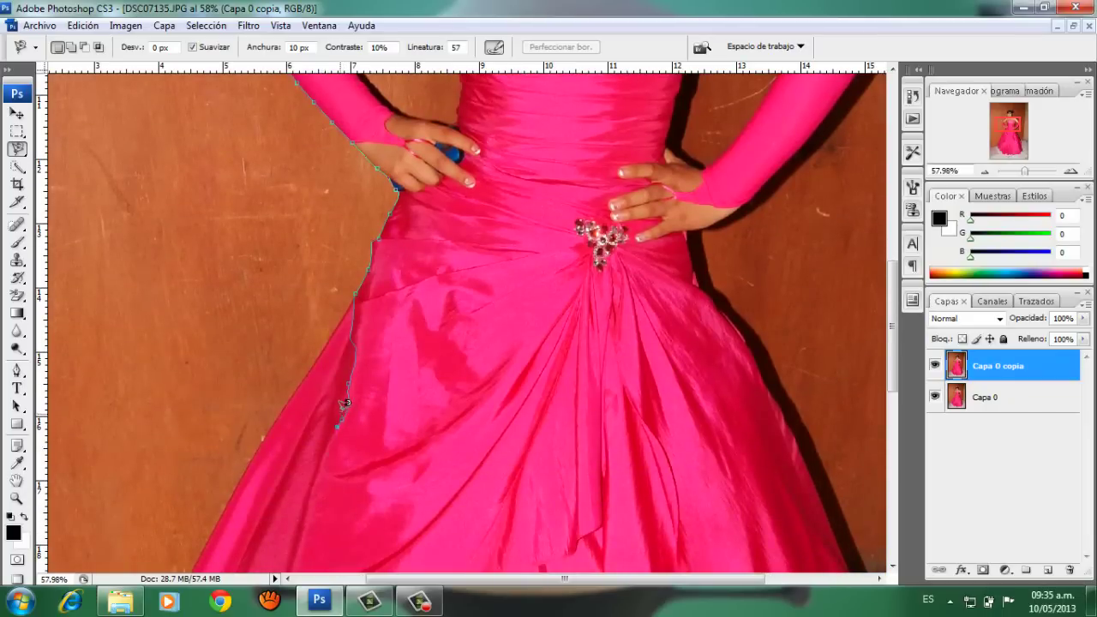
pyautogui.press('Delete')
pyautogui.press('Delete')
# Continue the outline down to the skirt hem and close it into a selection
pyautogui.scroll(-3, 244, 480)
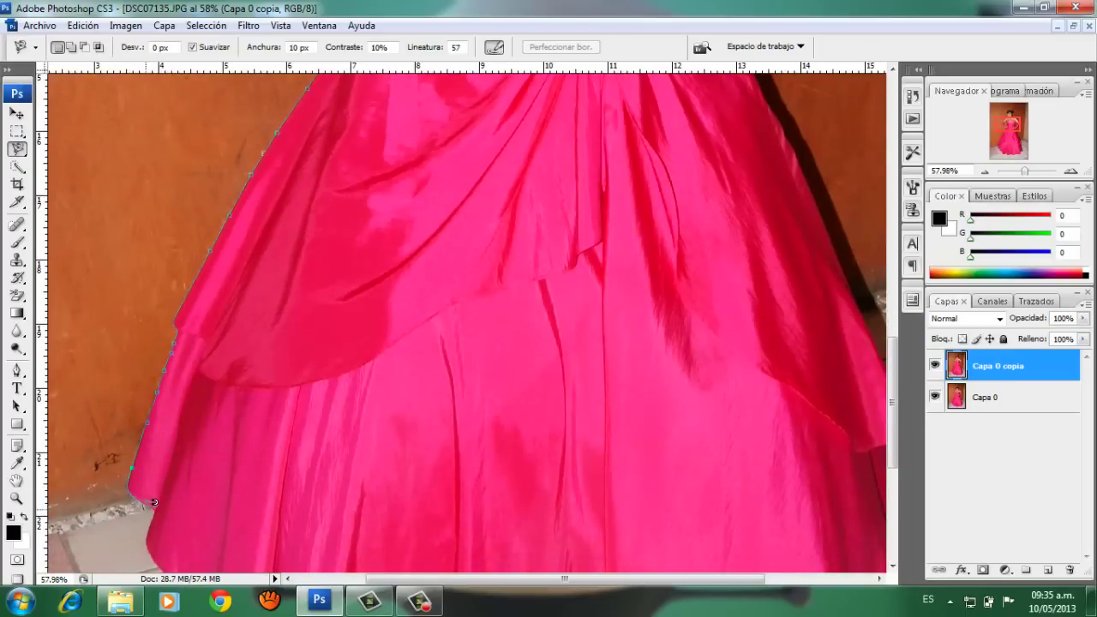
pyautogui.scroll(-1, 157, 520)
pyautogui.scroll(-2, 172, 489)
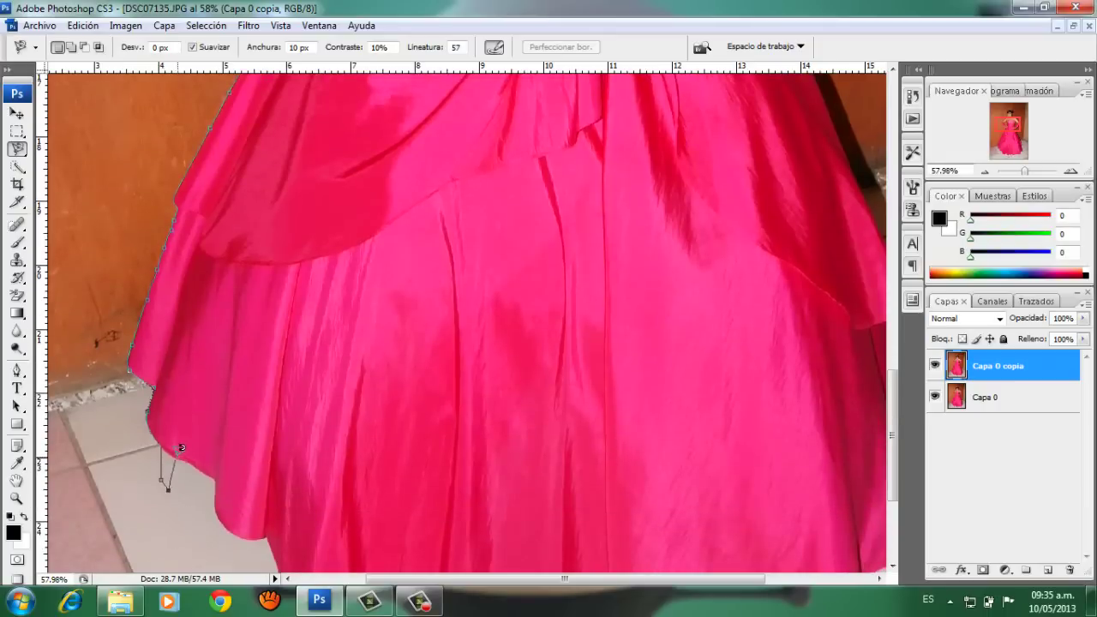
pyautogui.press('BackSpace')
pyautogui.press('BackSpace')
pyautogui.scroll(-1, 270, 524)
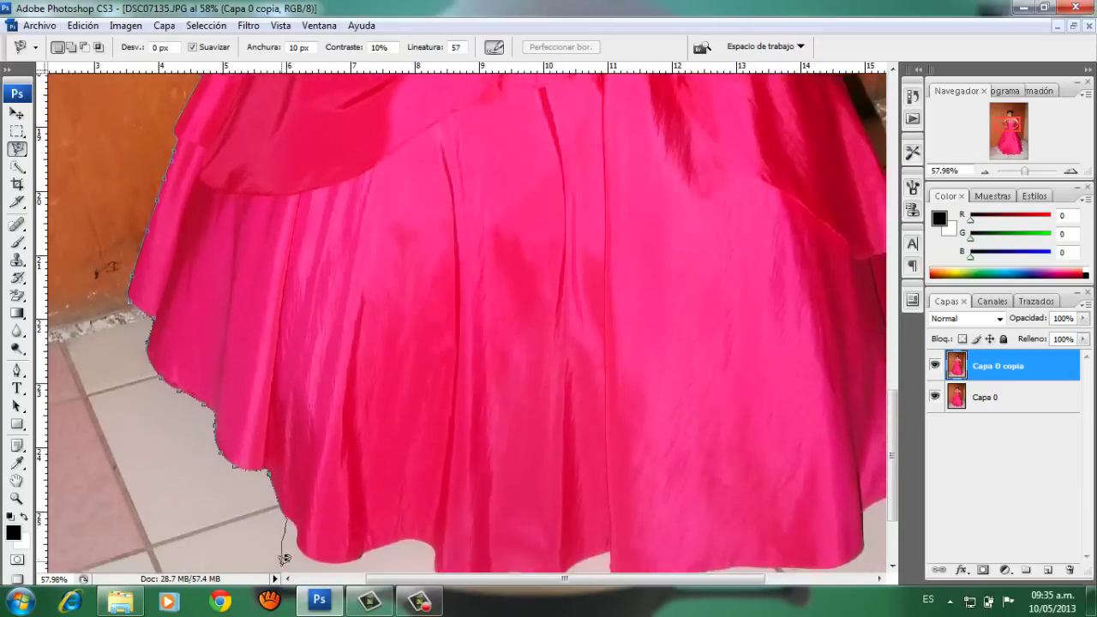
pyautogui.scroll(-1, 292, 479)
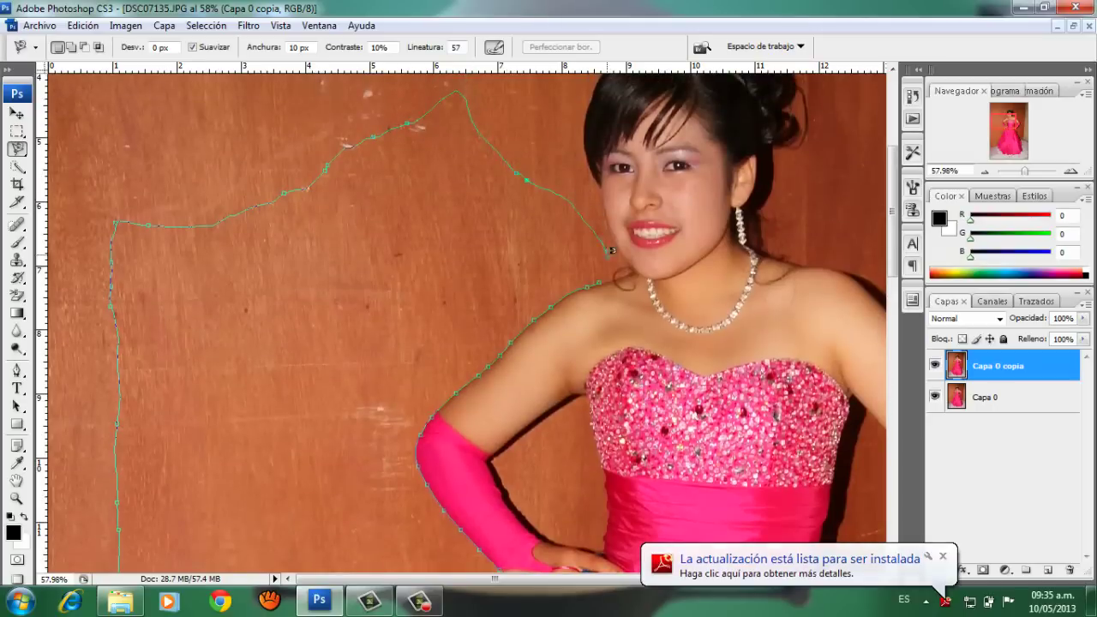
pyautogui.click(608, 266)
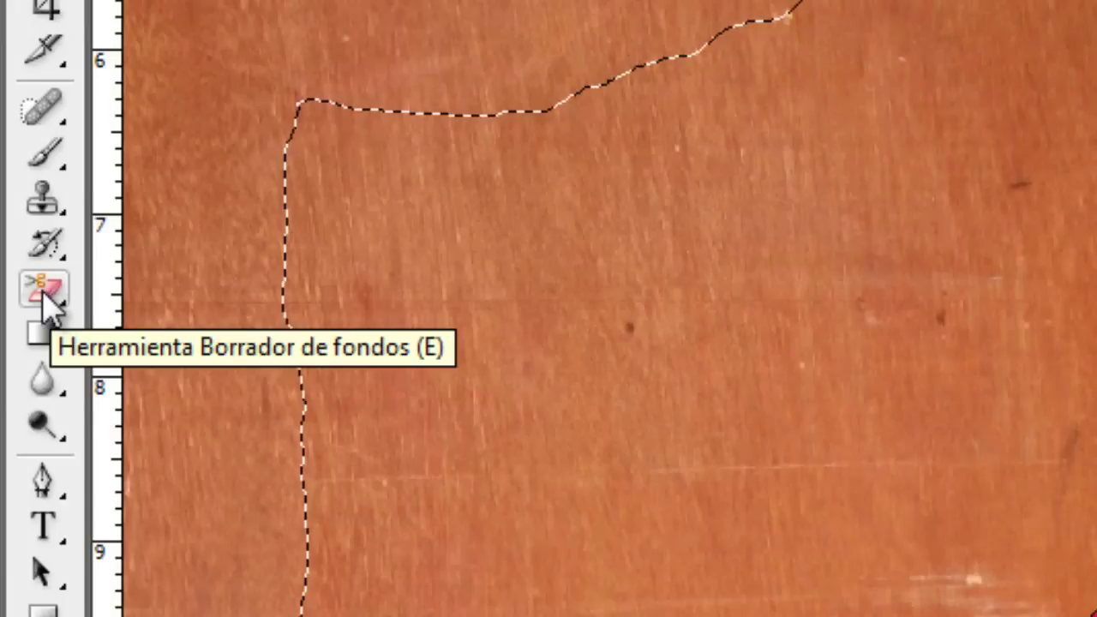
# Sample the brown wall with the Background Eraser and delete the outlined area from Capa 0 copia
pyautogui.click(19, 296)
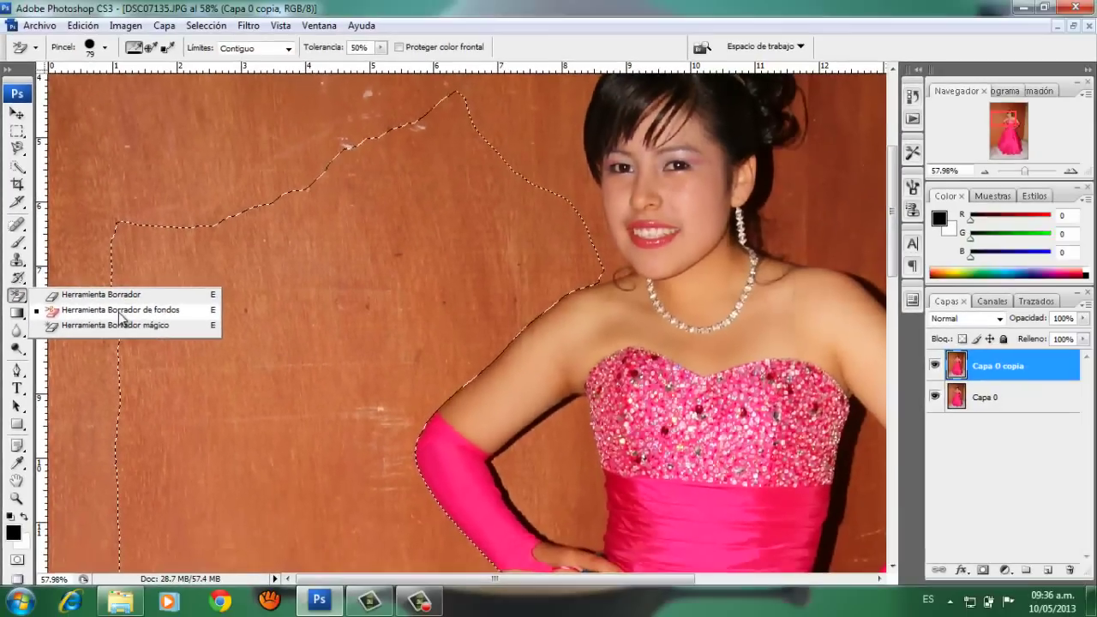
pyautogui.click(118, 310)
pyautogui.keyDown('alt'); pyautogui.click(374, 300); pyautogui.keyUp('alt')
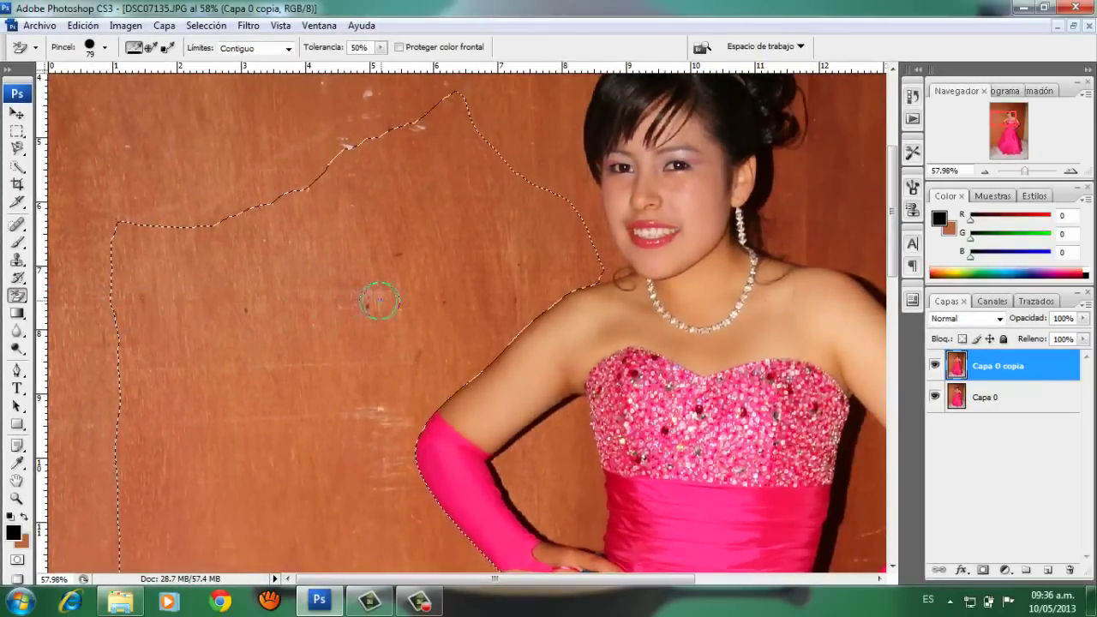
pyautogui.press('Delete')
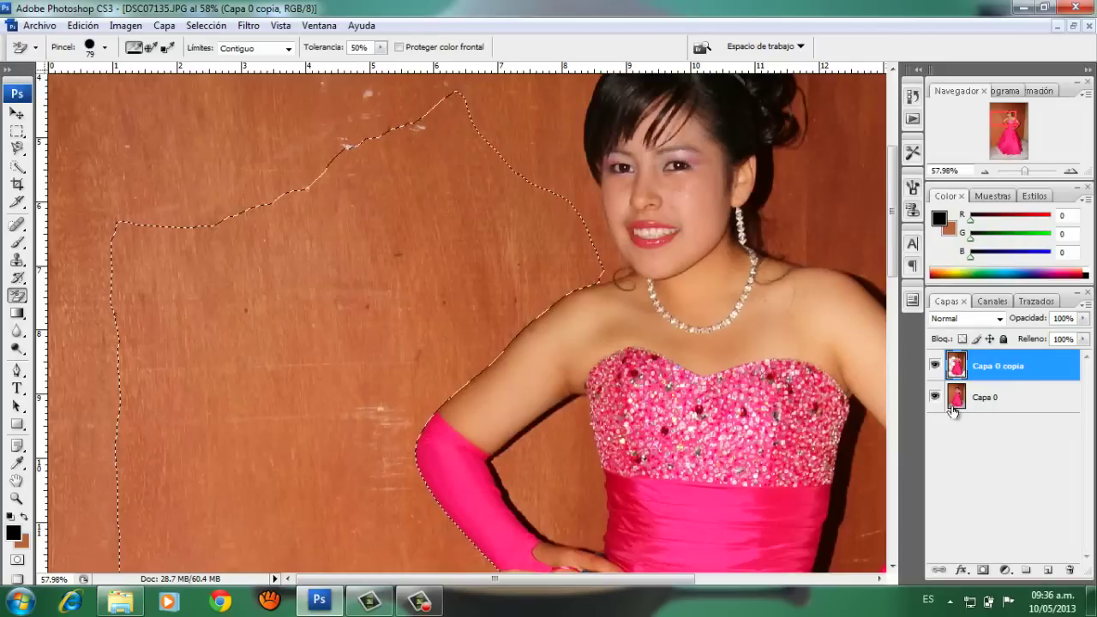
# Hide Capa 0, erase the leftover edge at the left arm, and deselect
pyautogui.click(935, 397)
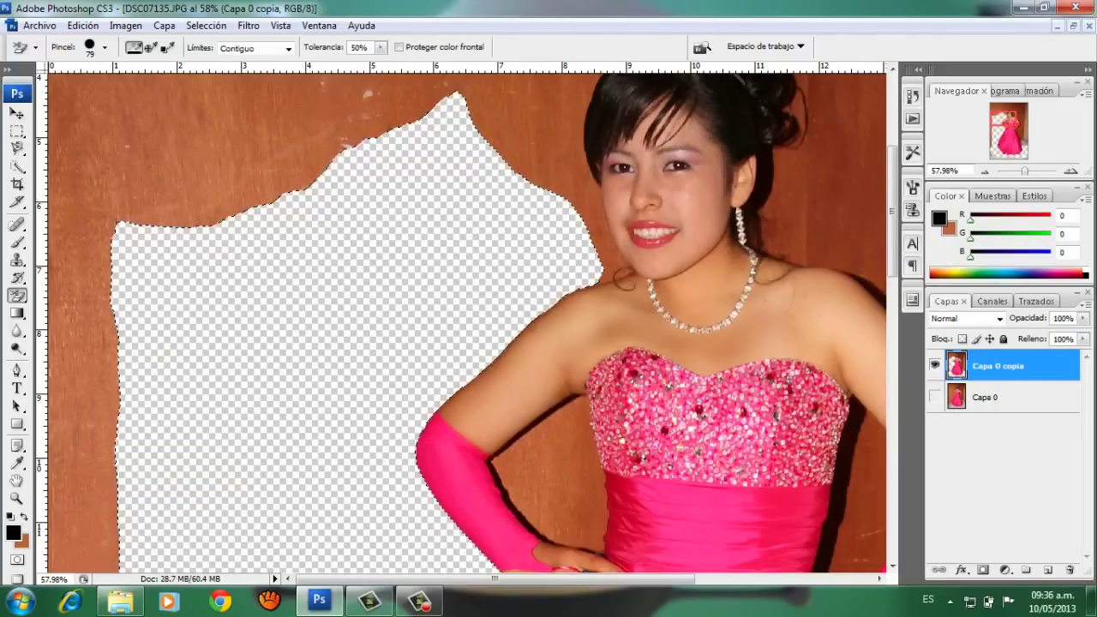
pyautogui.scroll(-2, 377, 220)
pyautogui.scroll(-2, 394, 198)
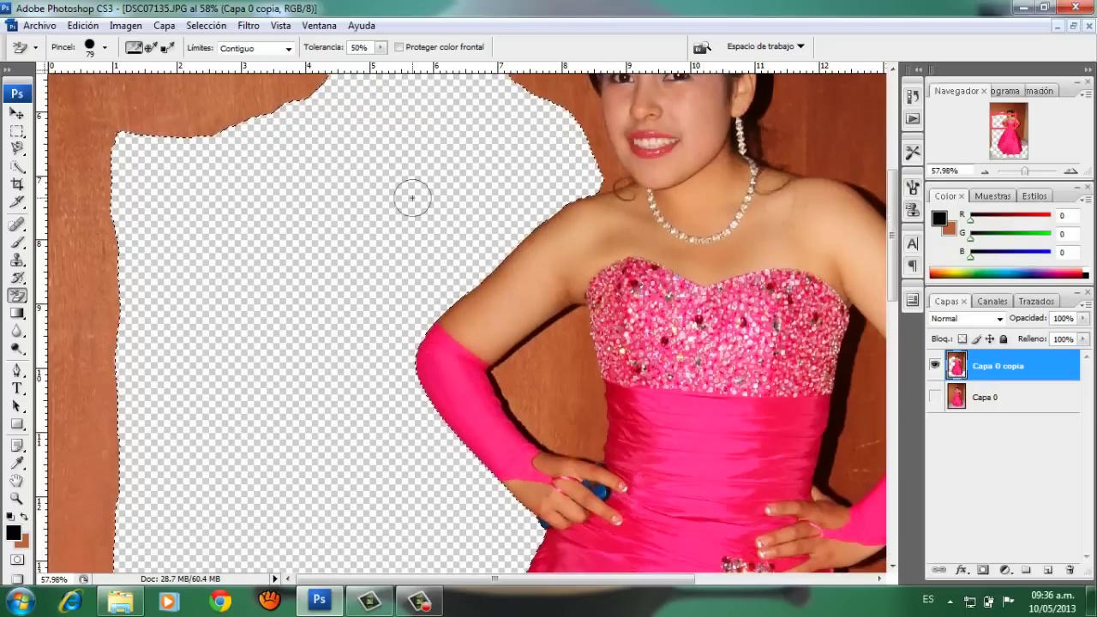
pyautogui.scroll(-2, 421, 248)
pyautogui.scroll(-2, 354, 266)
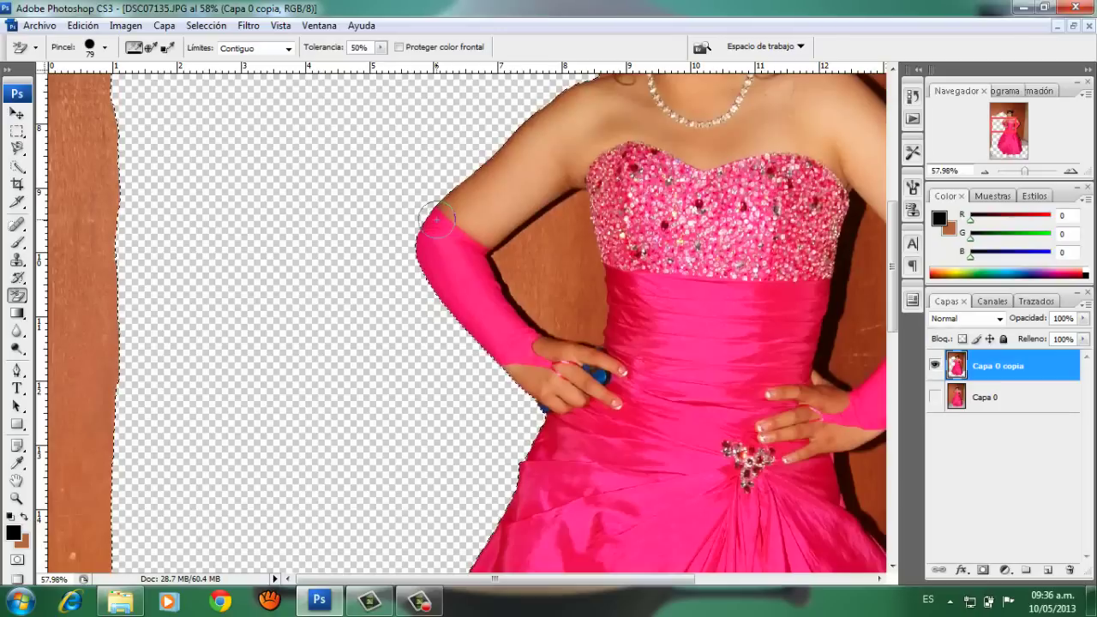
pyautogui.moveTo(435, 220); pyautogui.dragTo(400, 200)
pyautogui.press('l')
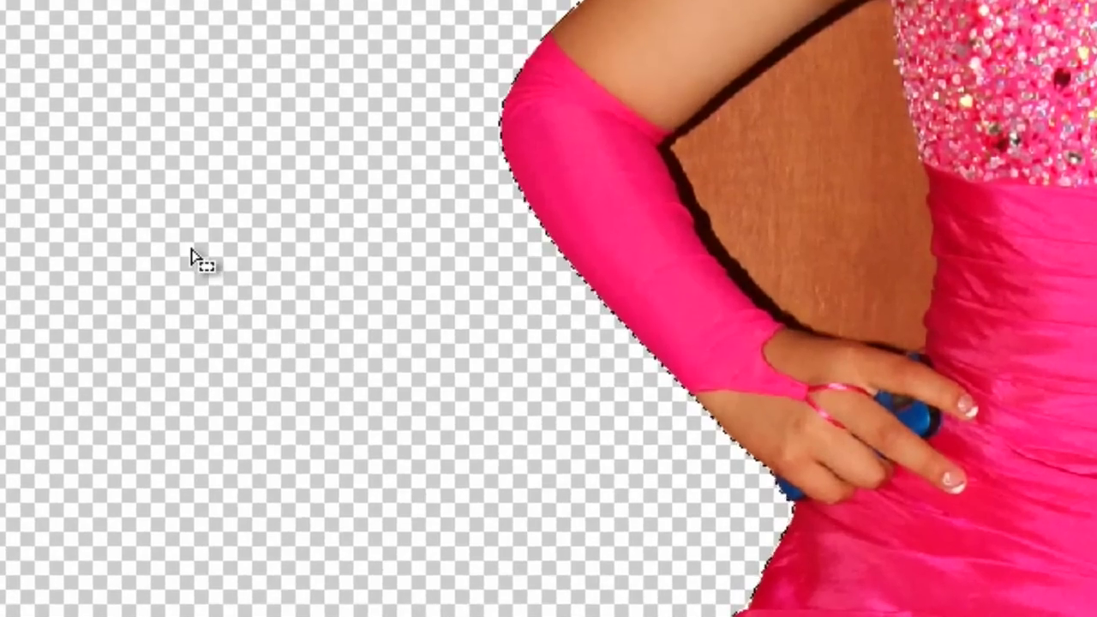
pyautogui.rightClick(193, 249)
pyautogui.click(300, 238)
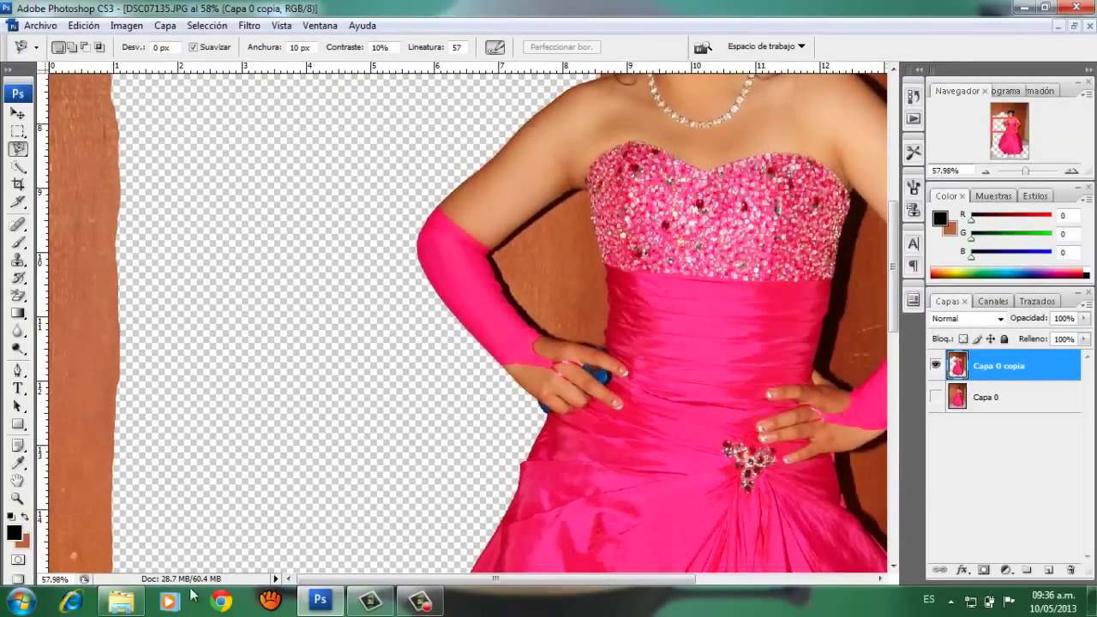
# Trace the gap between the girl's bent left arm and her dress with the Magnetic Lasso
pyautogui.scroll(3, 409, 233)
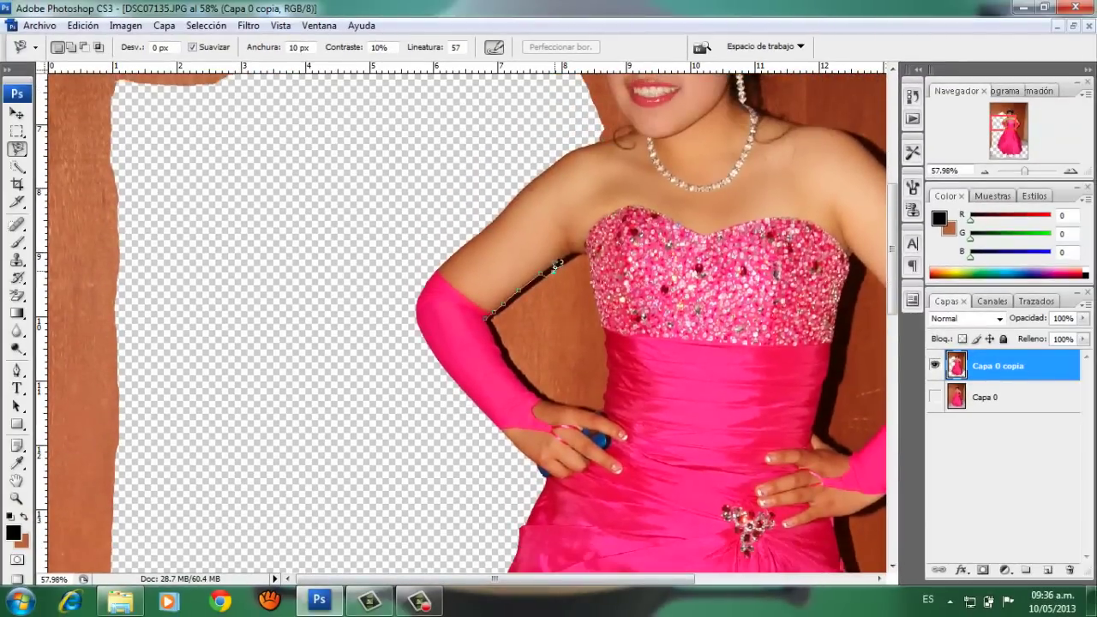
pyautogui.click(485, 318)
pyautogui.hotkey('ctrl', '+')
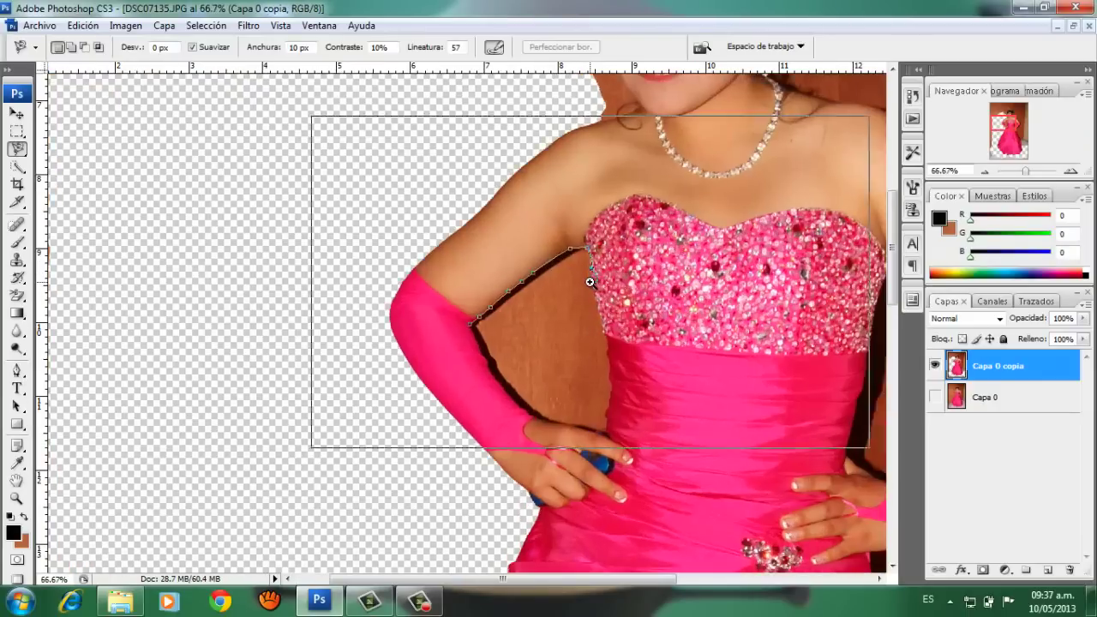
pyautogui.hotkey('ctrl', '+')
pyautogui.hotkey('ctrl', '+')
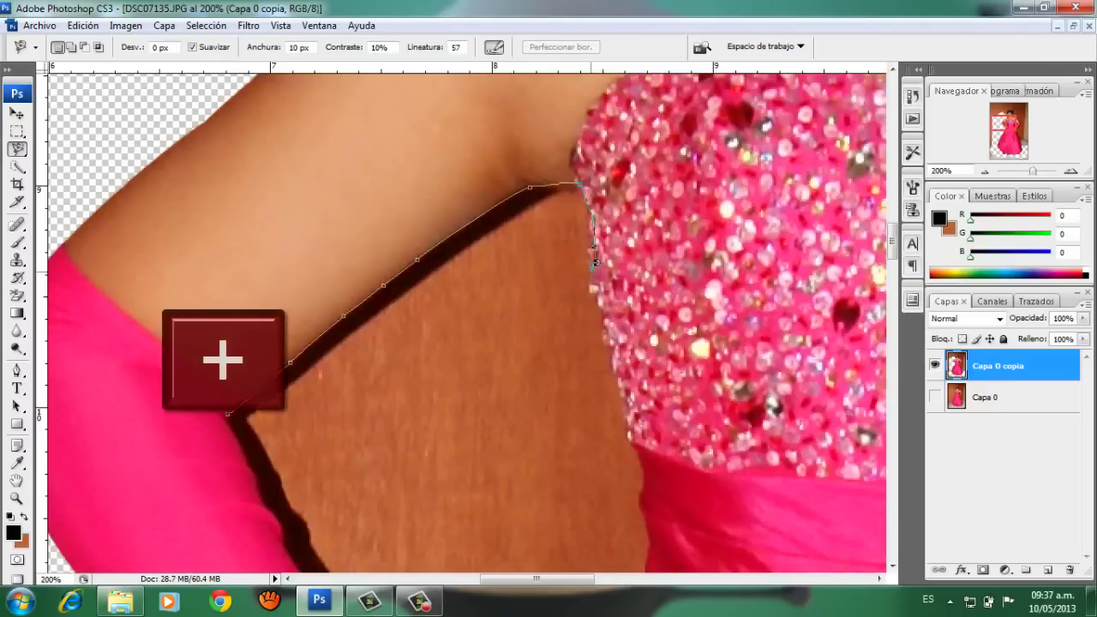
pyautogui.hotkey('ctrl', '+')
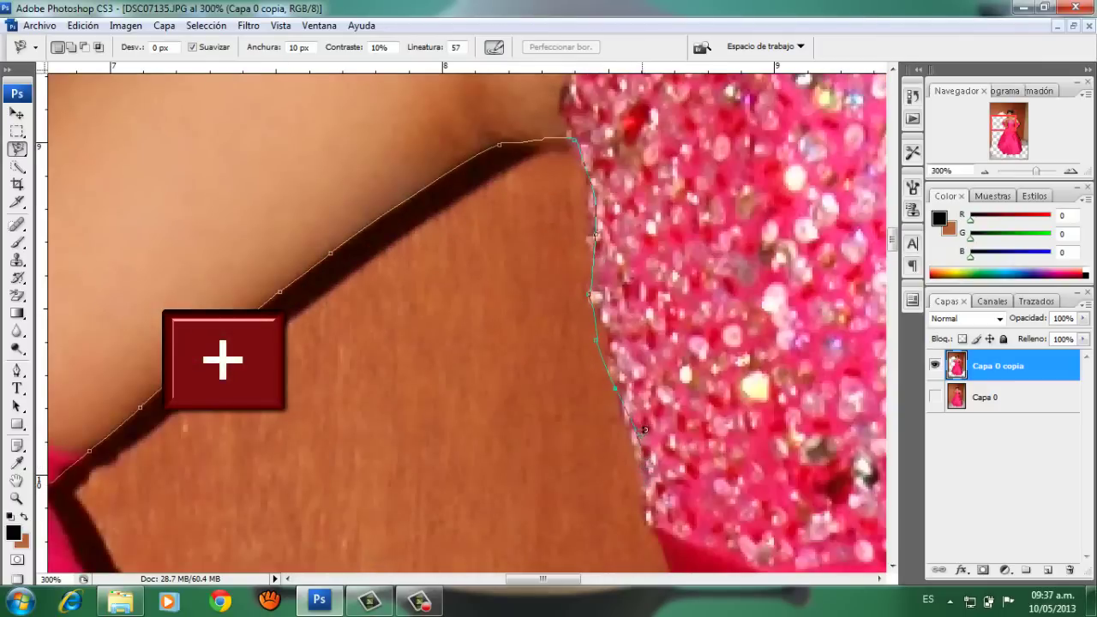
pyautogui.press('Delete')
pyautogui.press('Delete')
pyautogui.press('Delete')
pyautogui.press('Delete')
pyautogui.press('Delete')
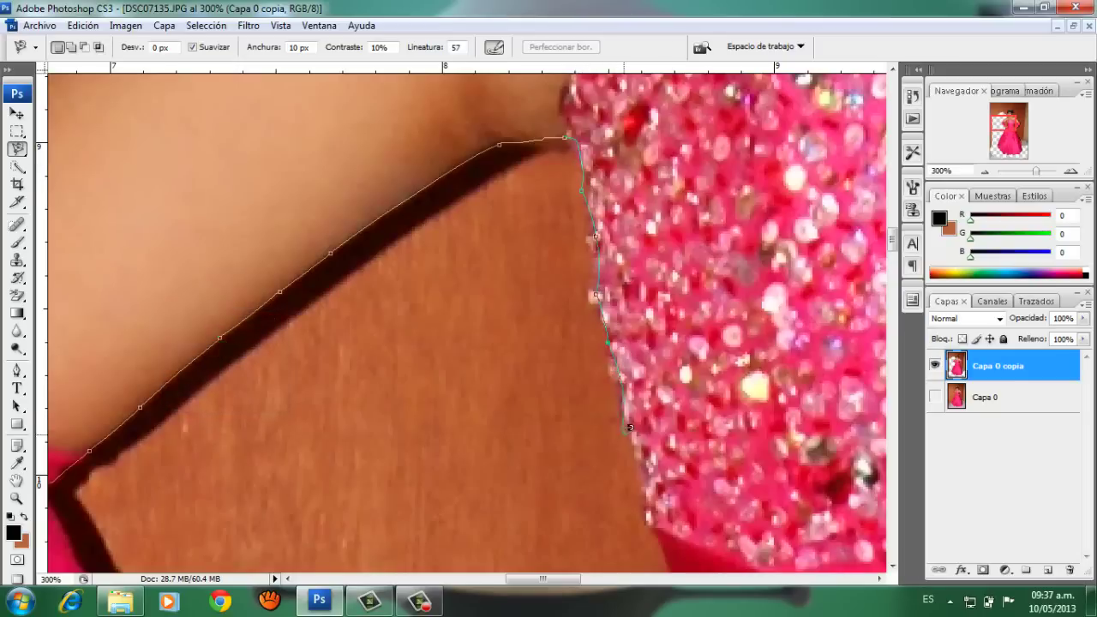
pyautogui.scroll(-3, 656, 535)
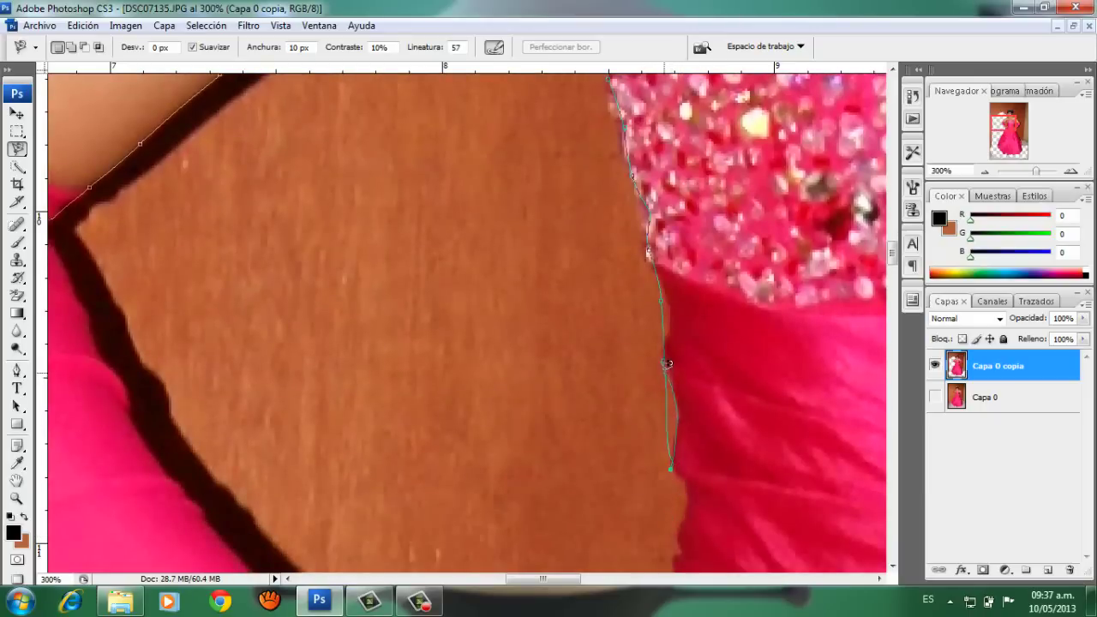
pyautogui.press('-')
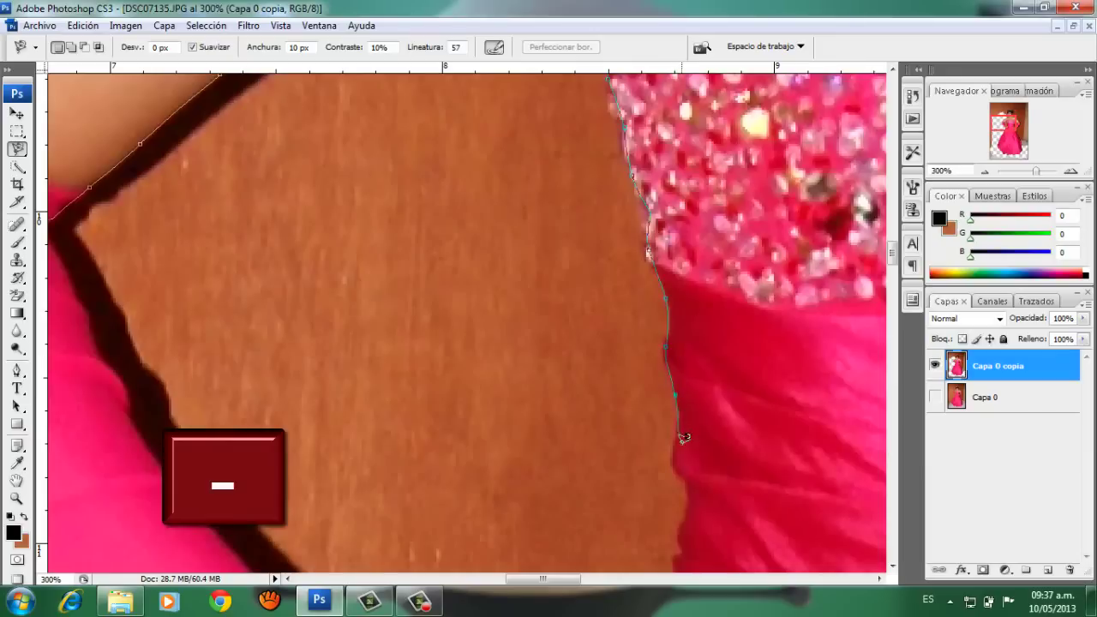
pyautogui.hotkey('ctrl', '-')
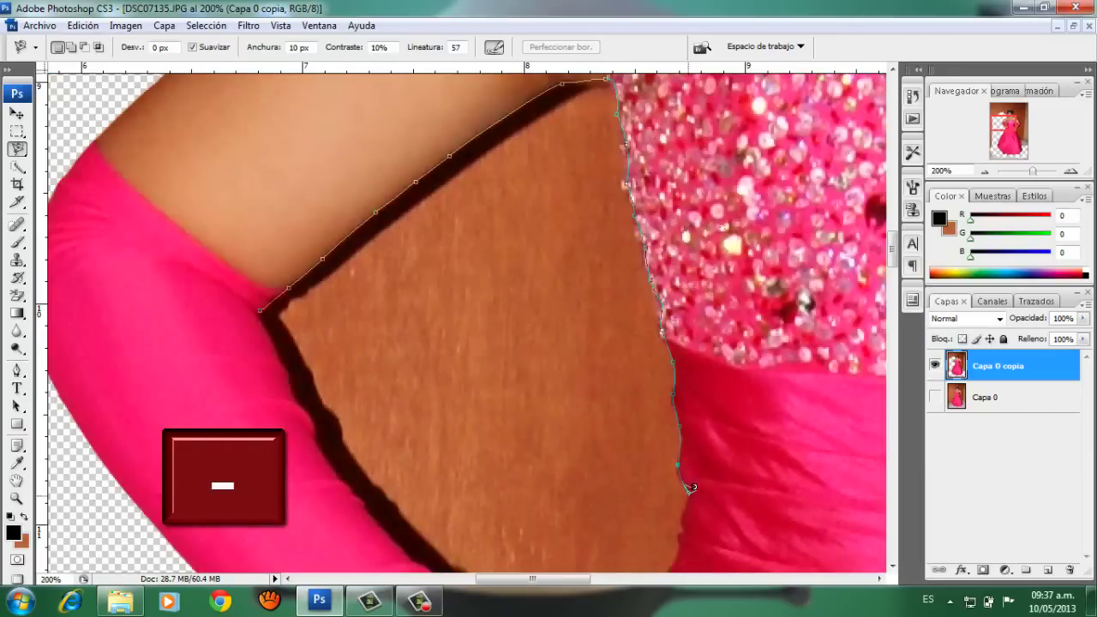
pyautogui.scroll(-1, 690, 515)
pyautogui.scroll(-3, 676, 514)
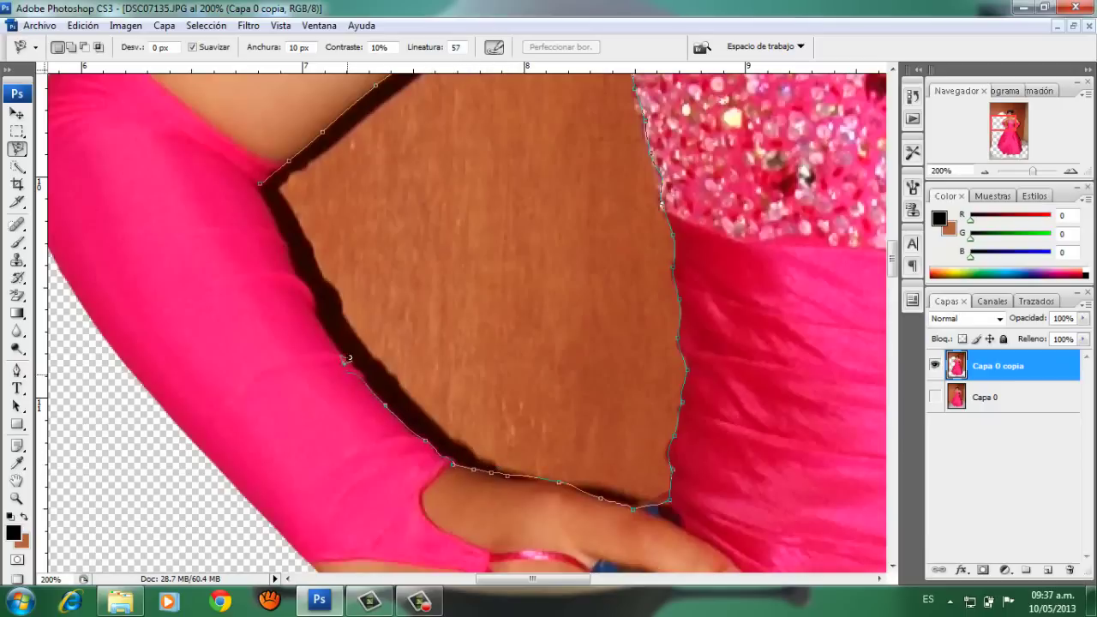
pyautogui.click(263, 178)
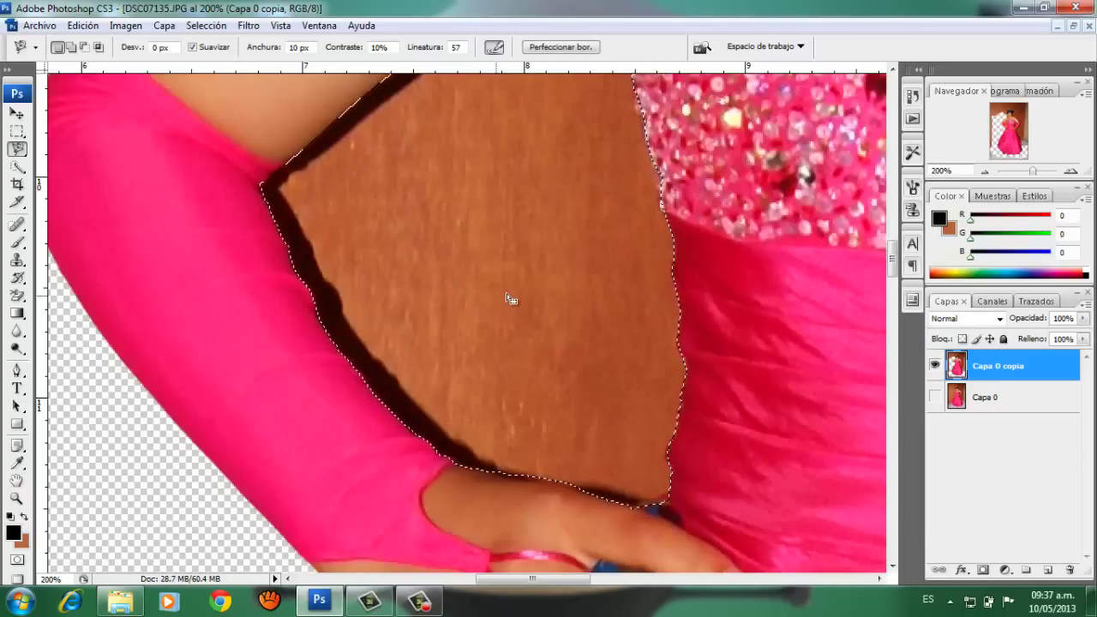
# Delete the wall inside the gap, deselect, and fit the photo on screen
pyautogui.press('Delete')
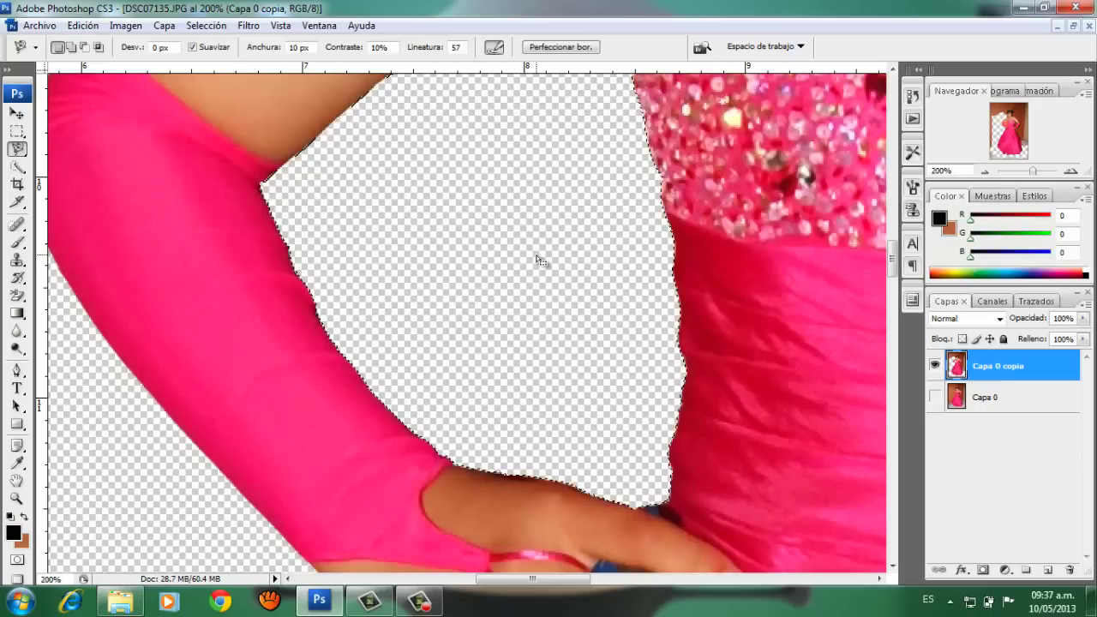
pyautogui.rightClick(524, 242)
pyautogui.click(553, 244)
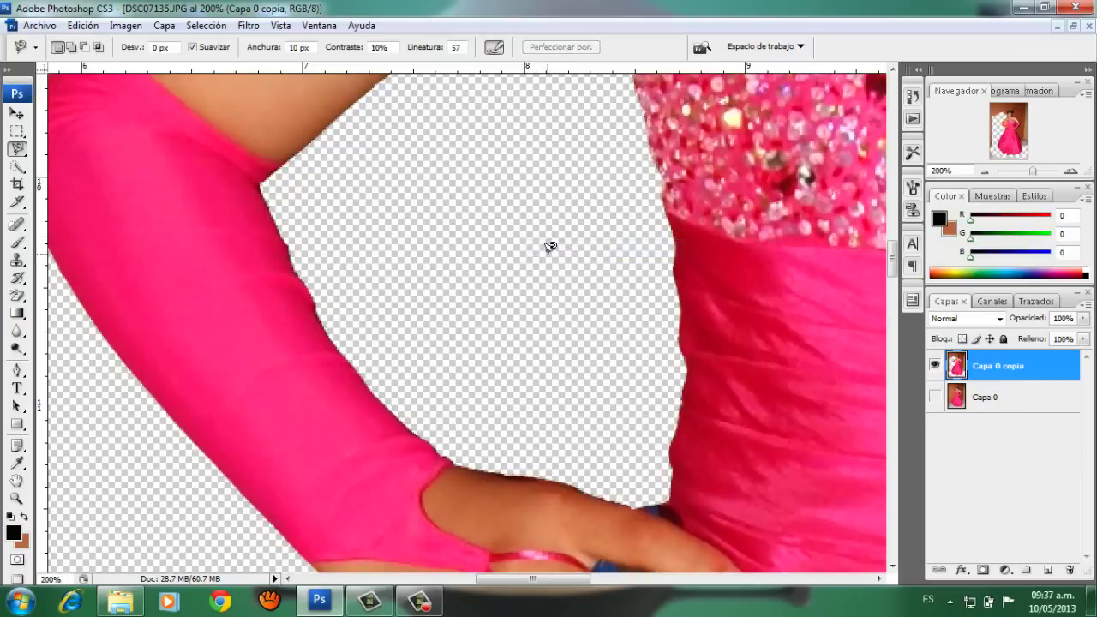
pyautogui.press('z')
pyautogui.rightClick(546, 245)
pyautogui.click(599, 254)
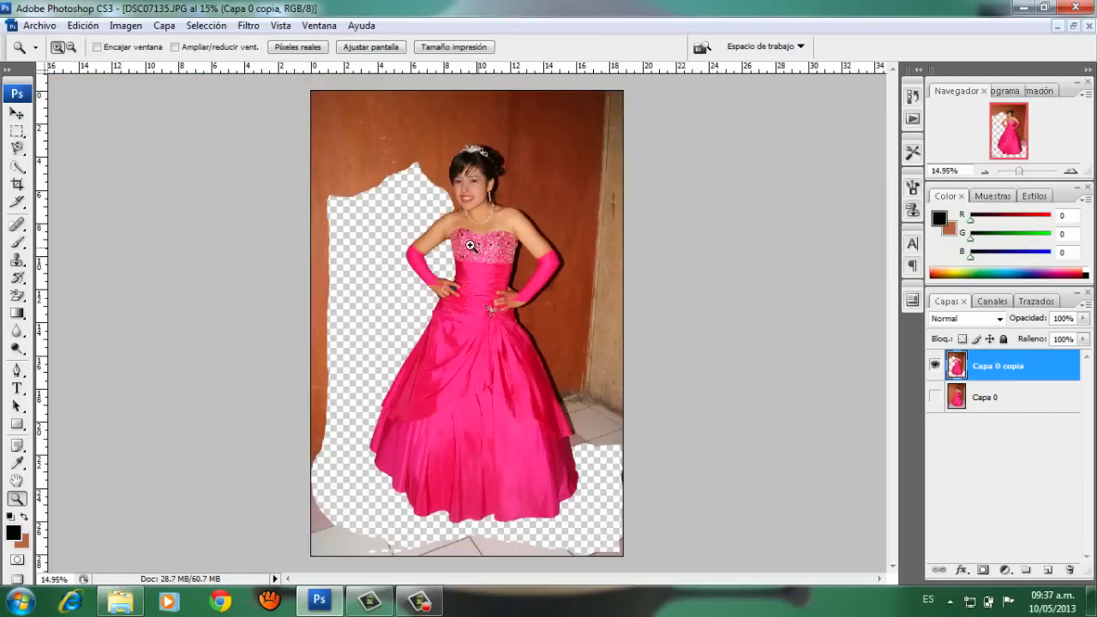
# Zoom in on the girl's face and switch to the Polygonal Lasso
pyautogui.moveTo(419, 134); pyautogui.dragTo(562, 219)
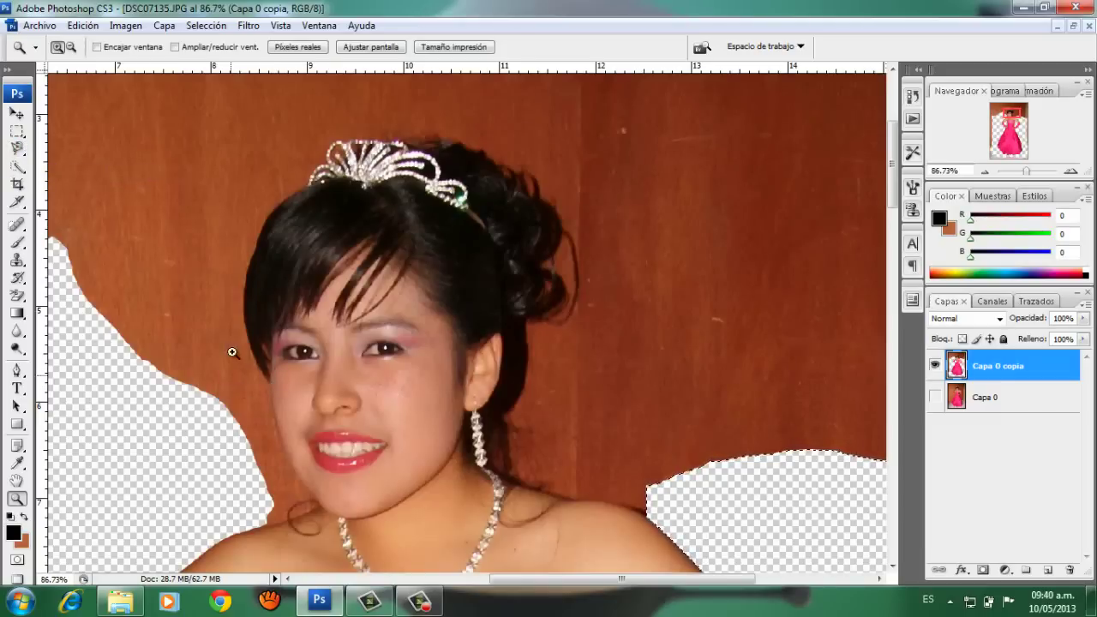
pyautogui.moveTo(232, 351); pyautogui.dragTo(435, 515)
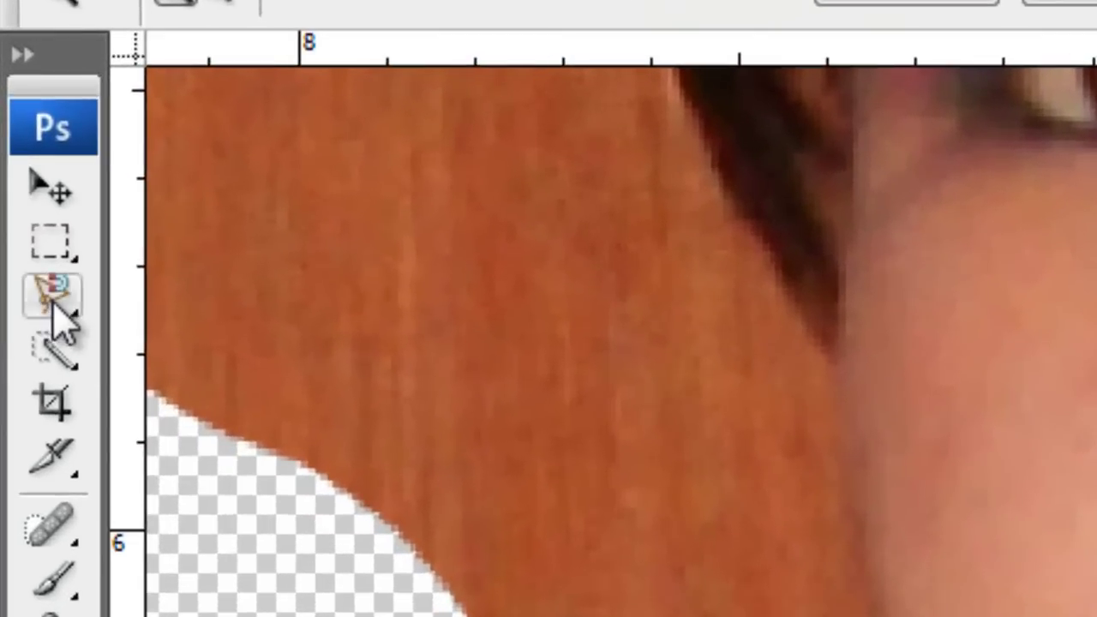
pyautogui.click(16, 148)
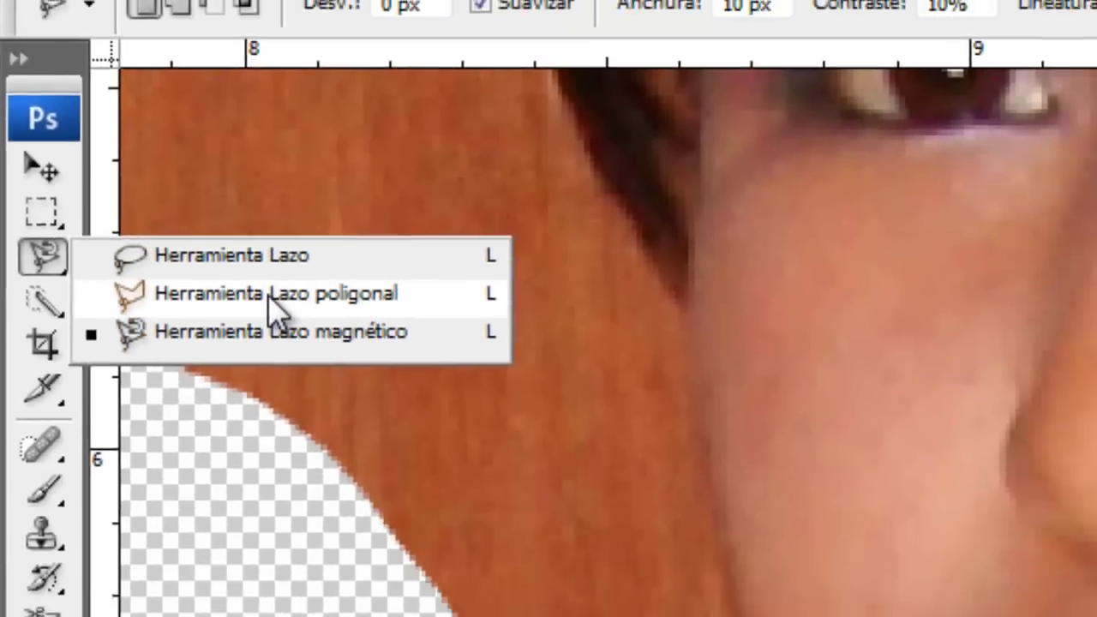
pyautogui.click(334, 341)
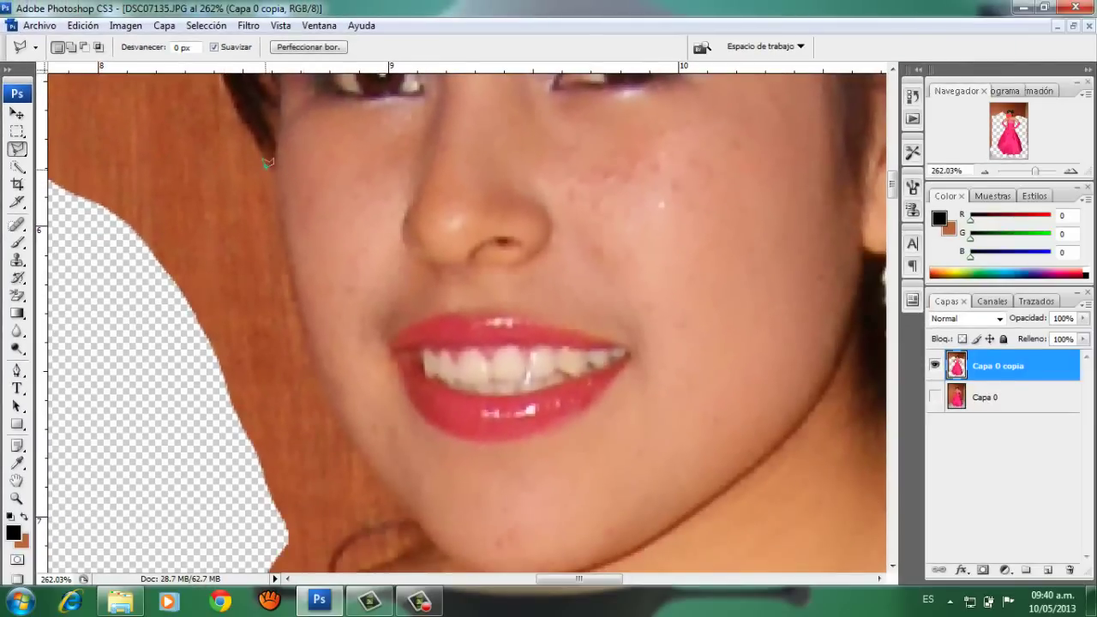
# Outline the wall beside her cheek and hair, then delete it
pyautogui.moveTo(268, 162); pyautogui.dragTo(353, 430)
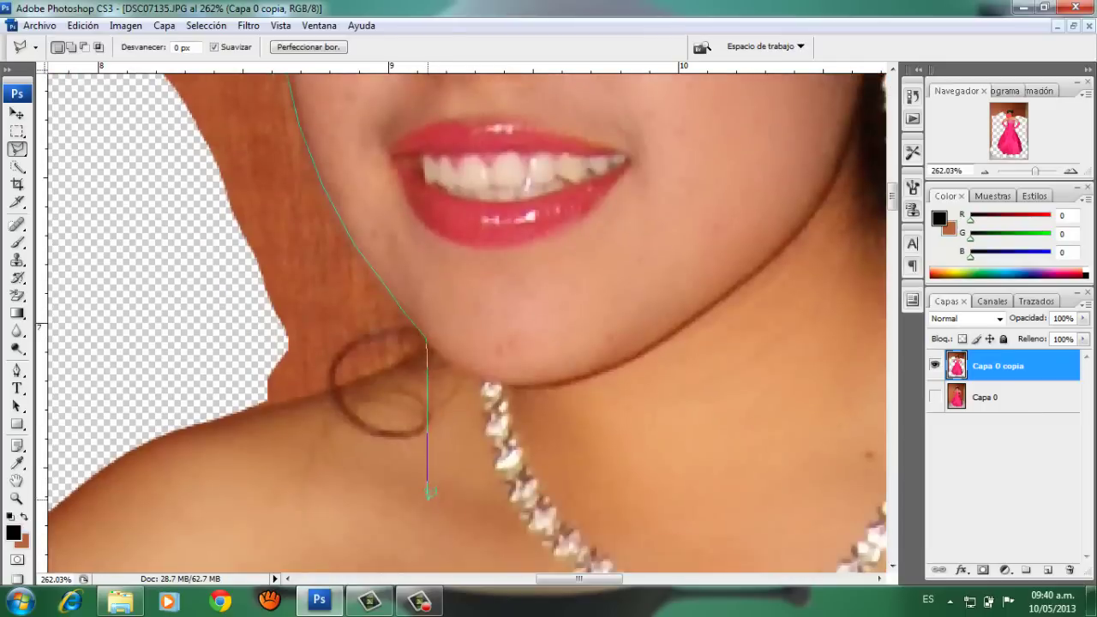
pyautogui.moveTo(437, 536); pyautogui.dragTo(402, 341)
pyautogui.click(177, 402)
pyautogui.click(366, 208)
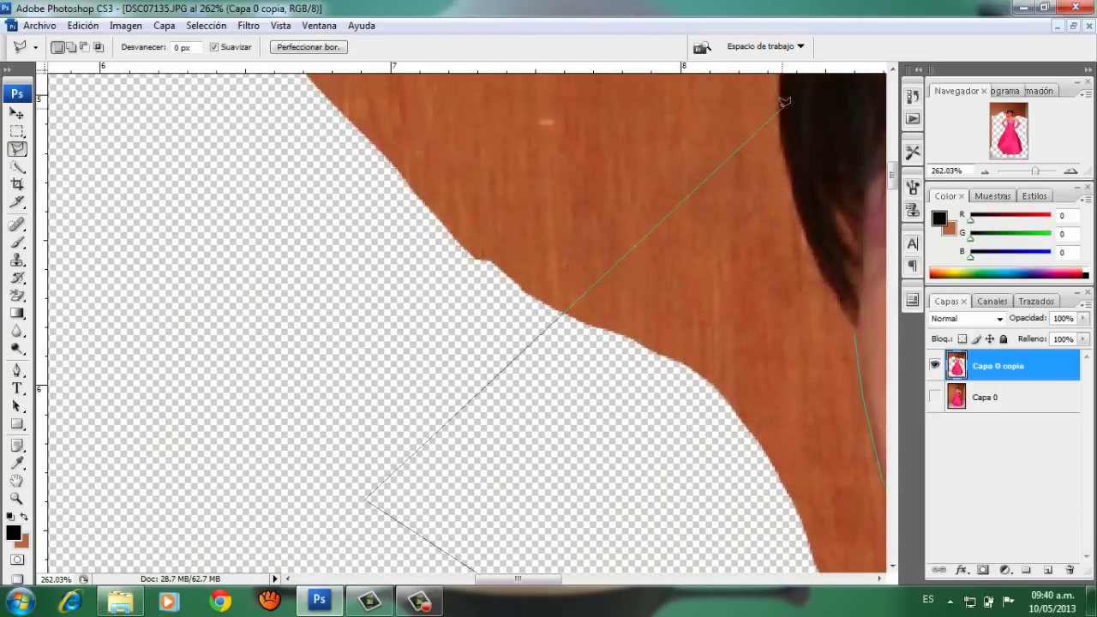
pyautogui.click(779, 110)
pyautogui.click(812, 257)
pyautogui.click(841, 308)
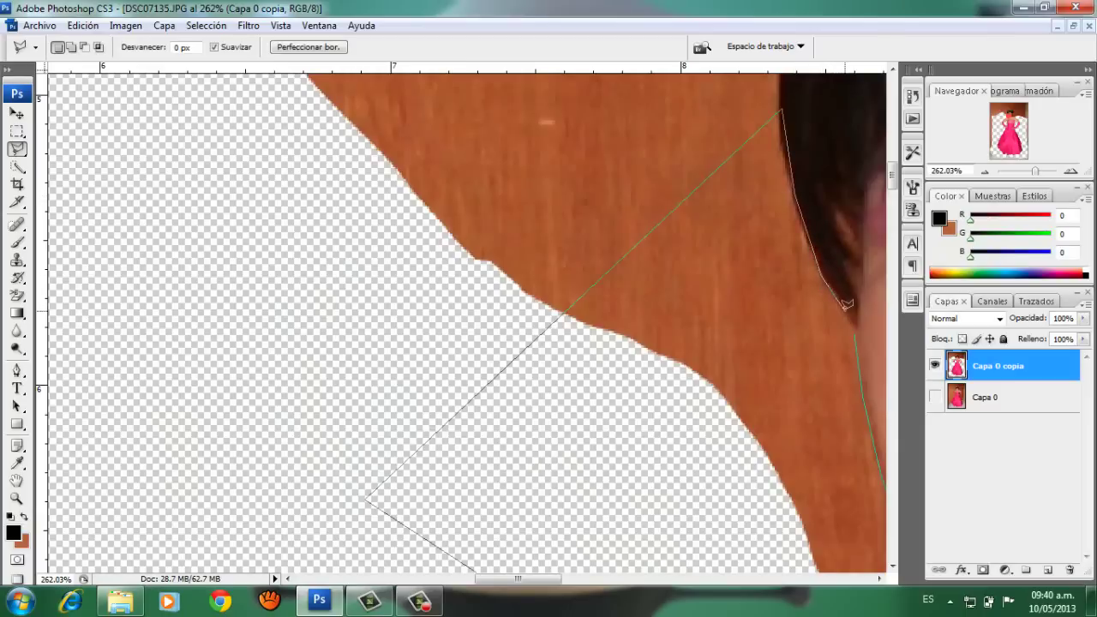
pyautogui.doubleClick(827, 325)
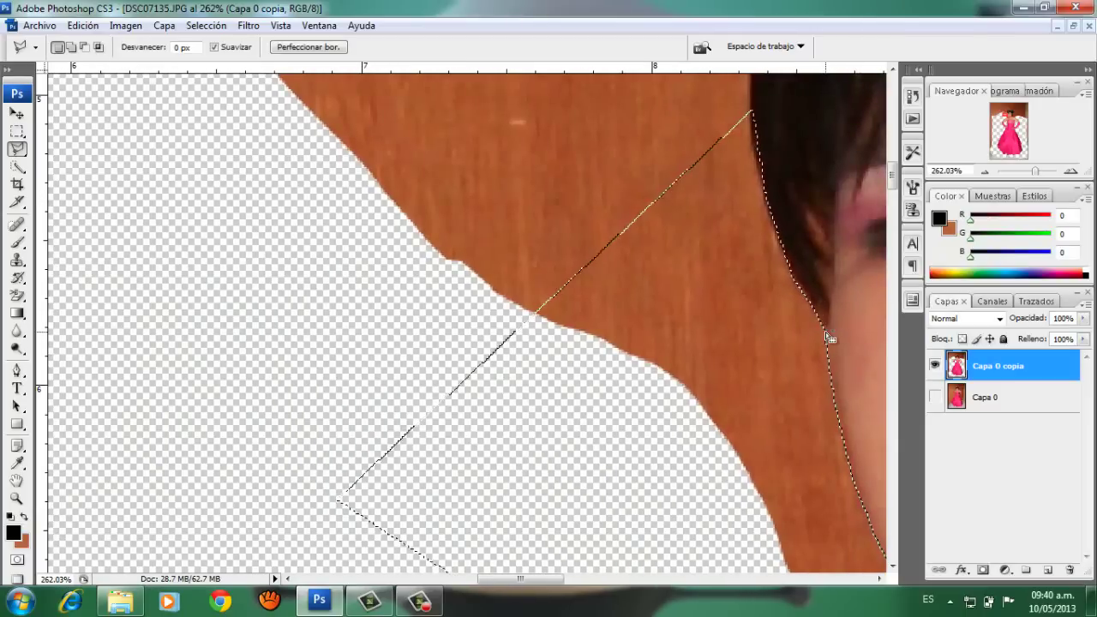
pyautogui.press('Delete')
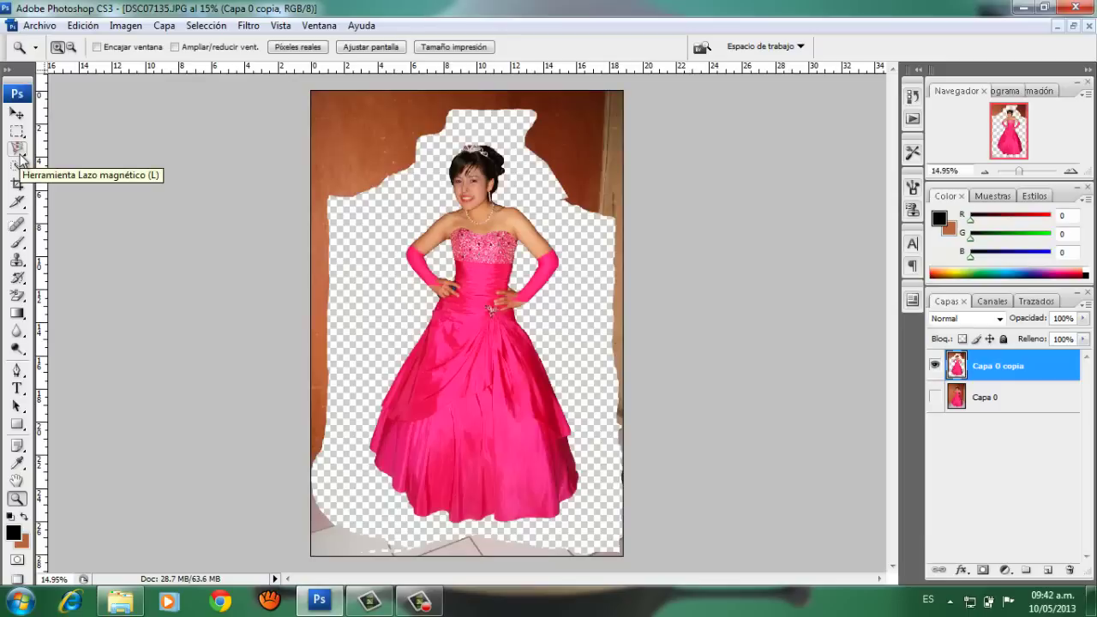
# Outline all around the girl with the Polygonal Lasso into a closed selection
pyautogui.click(19, 155)
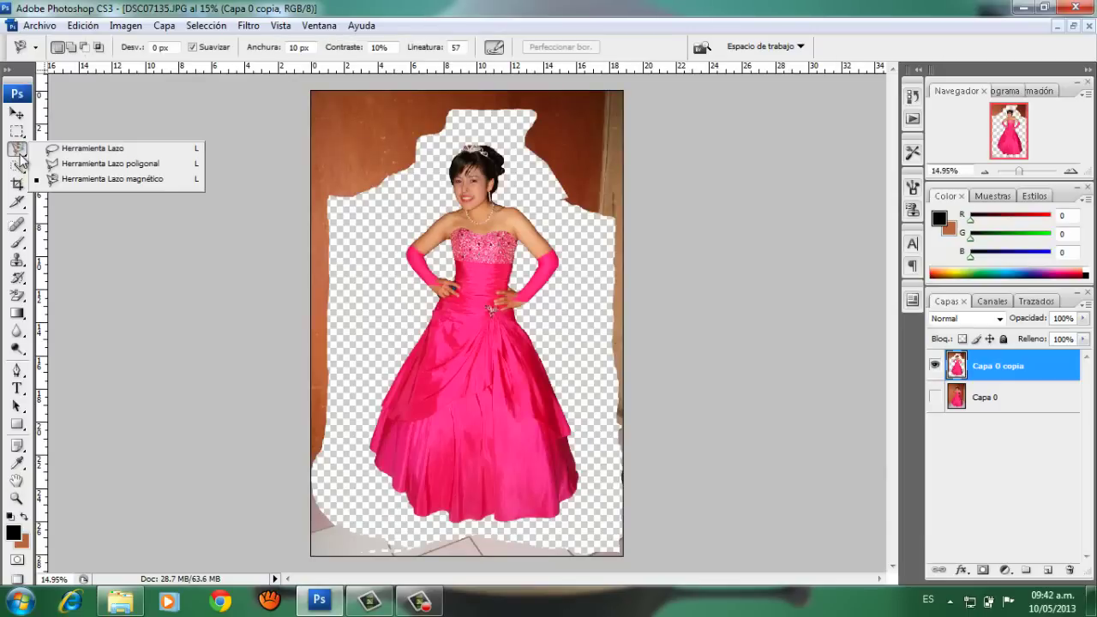
pyautogui.click(103, 162)
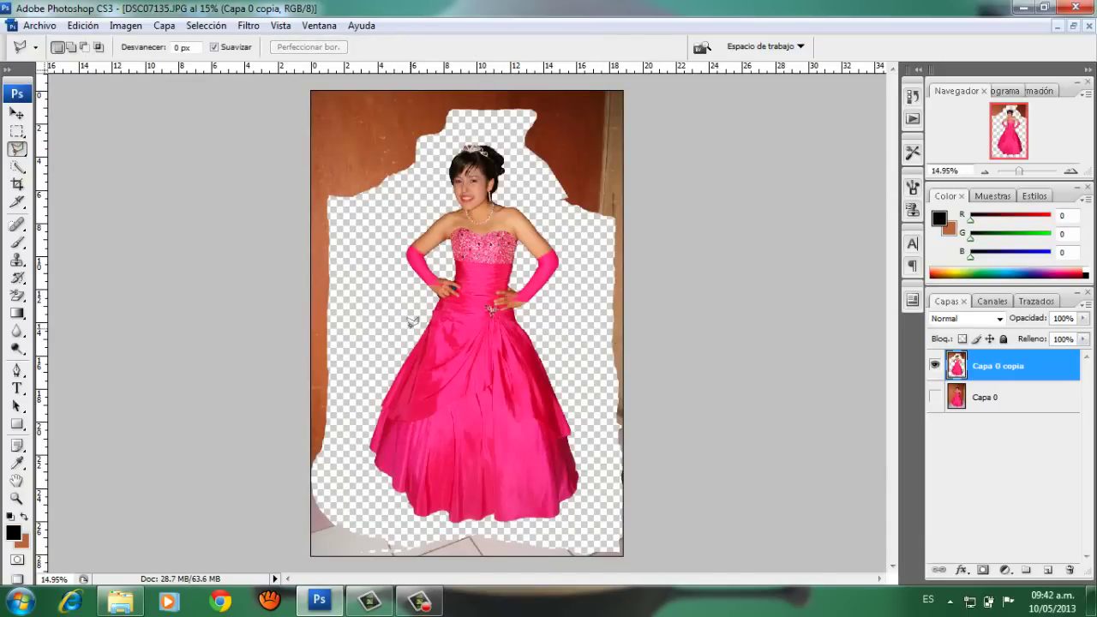
pyautogui.click(384, 305)
pyautogui.click(397, 214)
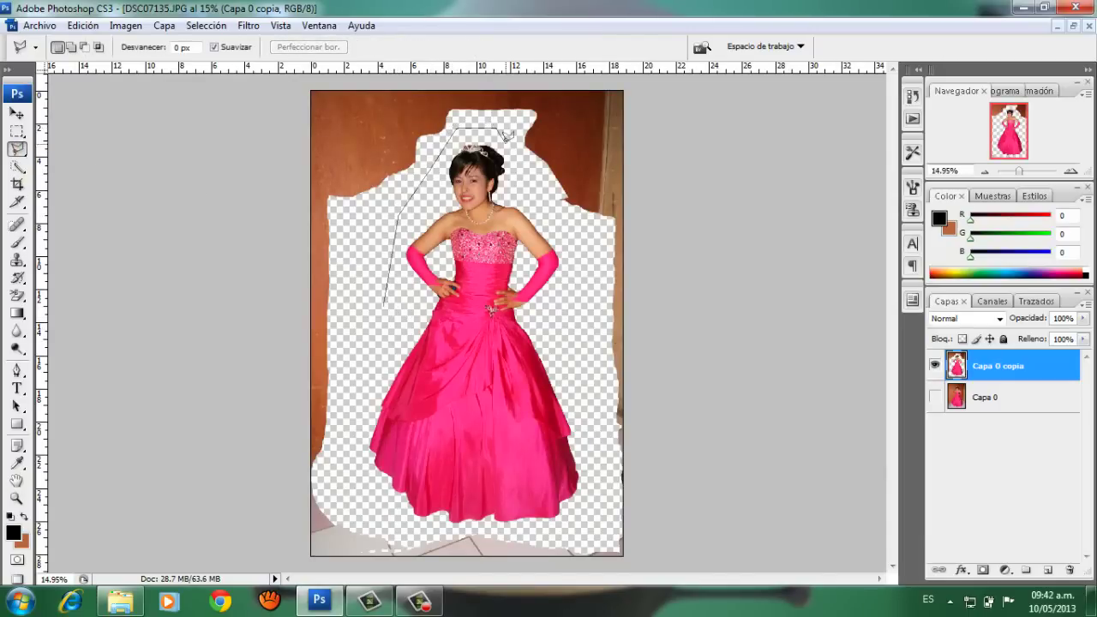
pyautogui.click(555, 227)
pyautogui.click(586, 330)
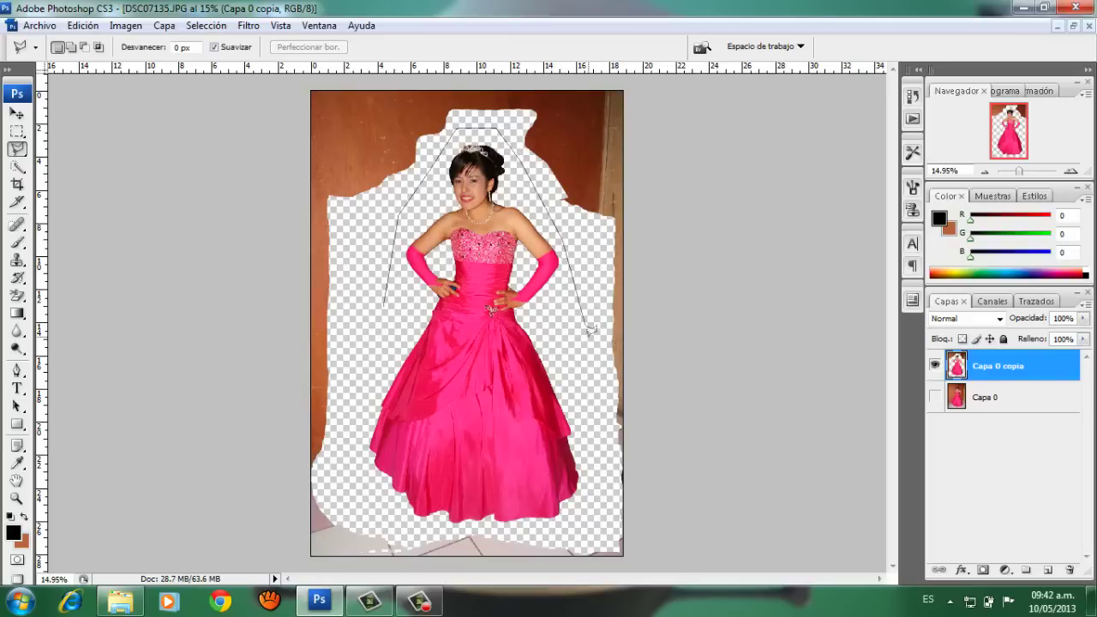
pyautogui.click(589, 529)
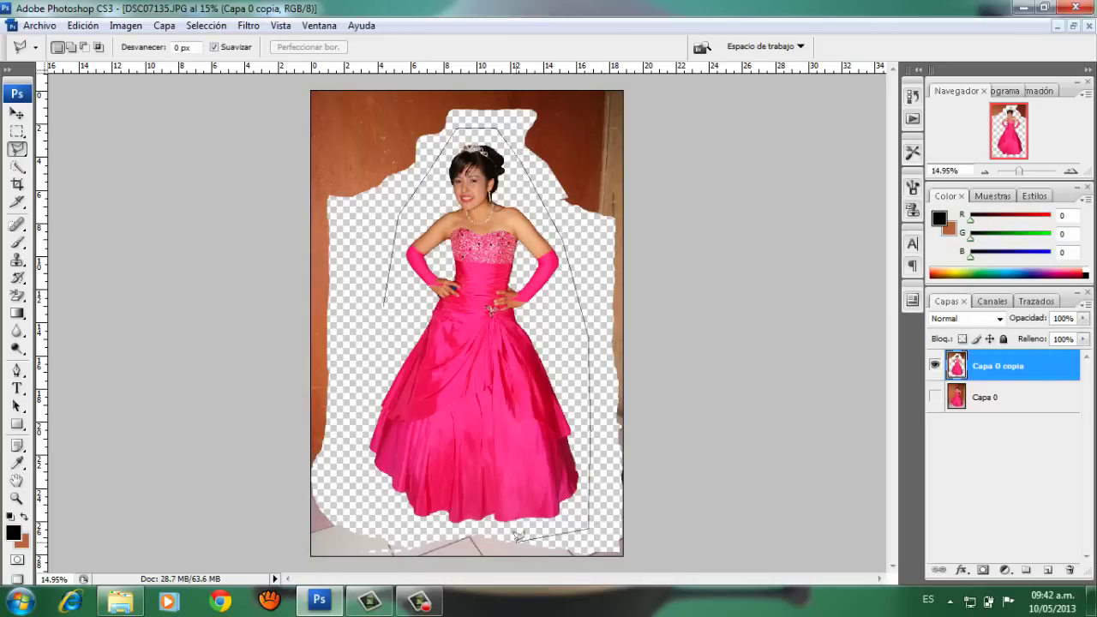
pyautogui.click(437, 528)
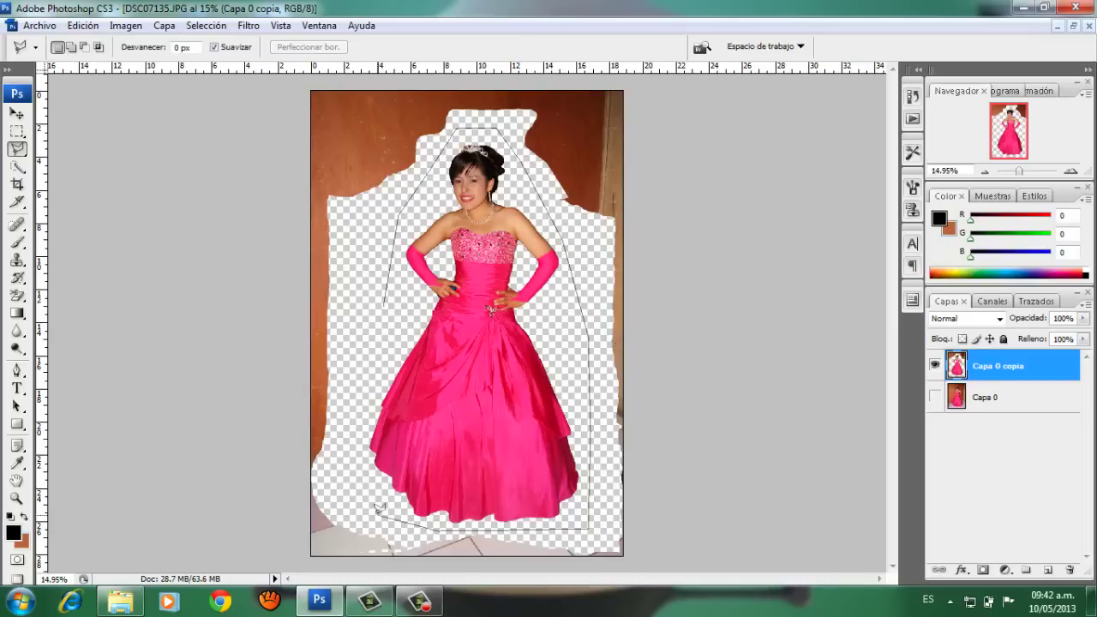
pyautogui.click(360, 504)
pyautogui.click(346, 437)
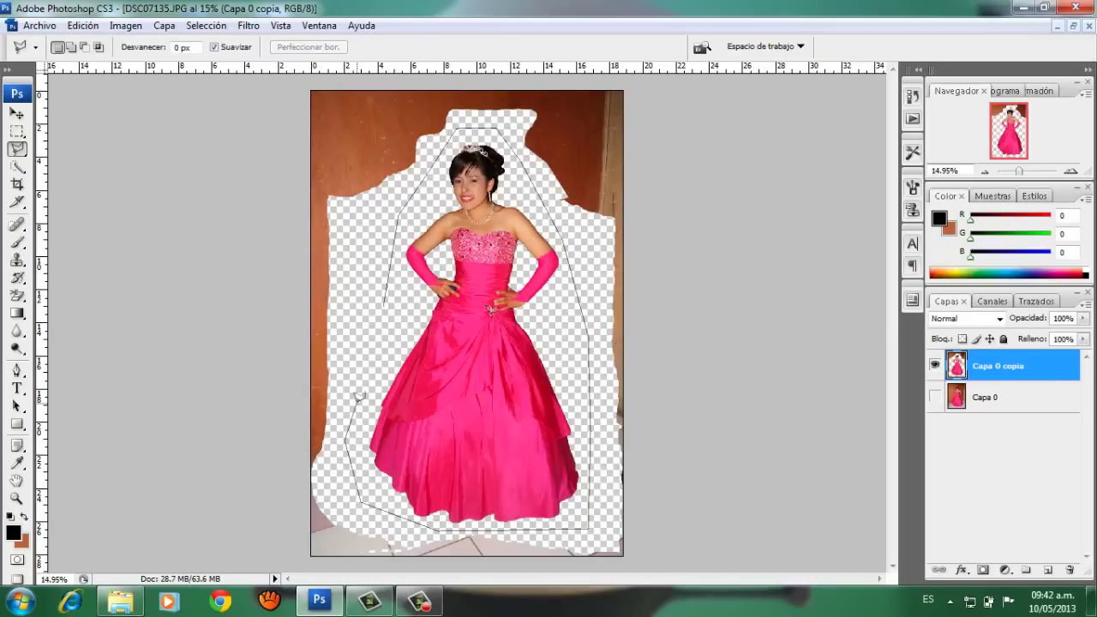
pyautogui.click(387, 300)
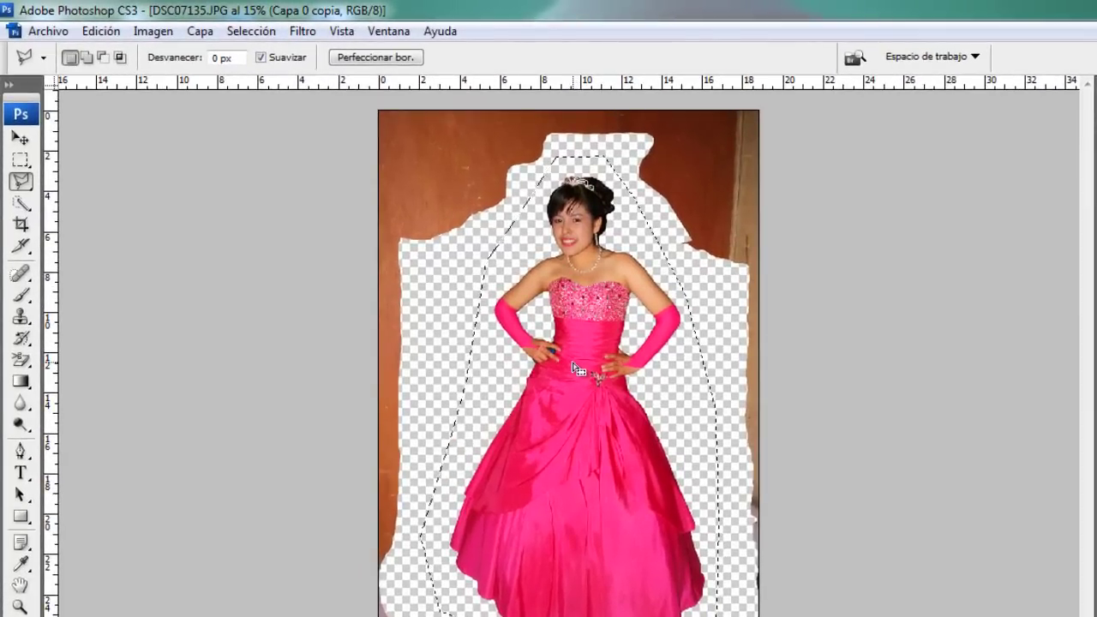
# Invert the selection (Seleccionar inverso), delete the remaining background, and deselect
pyautogui.rightClick(558, 363)
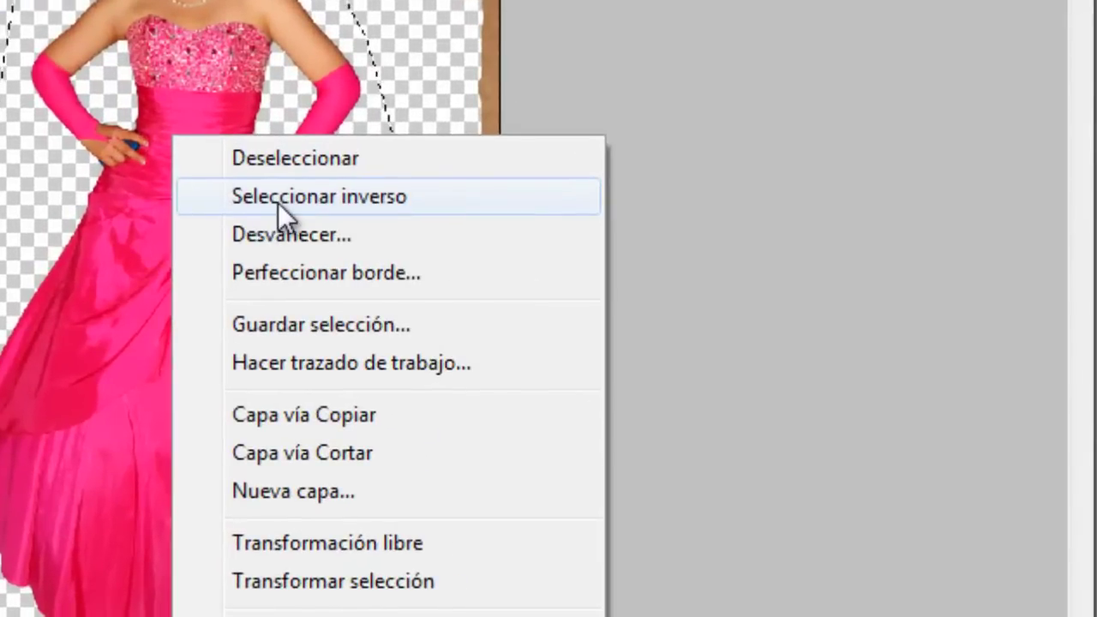
pyautogui.click(278, 202)
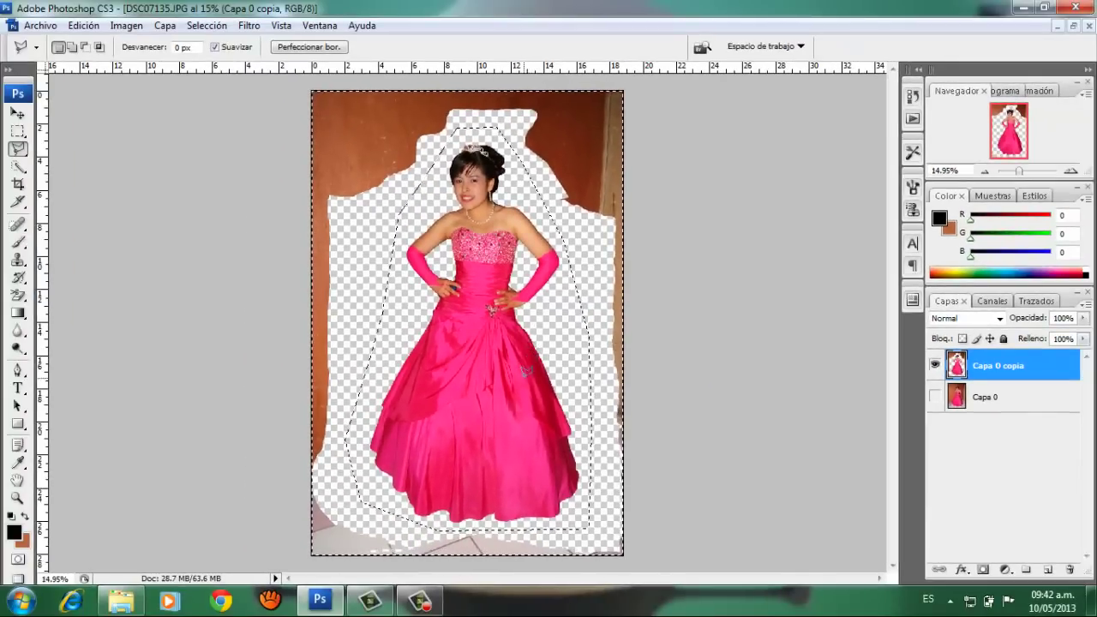
pyautogui.press('Delete')
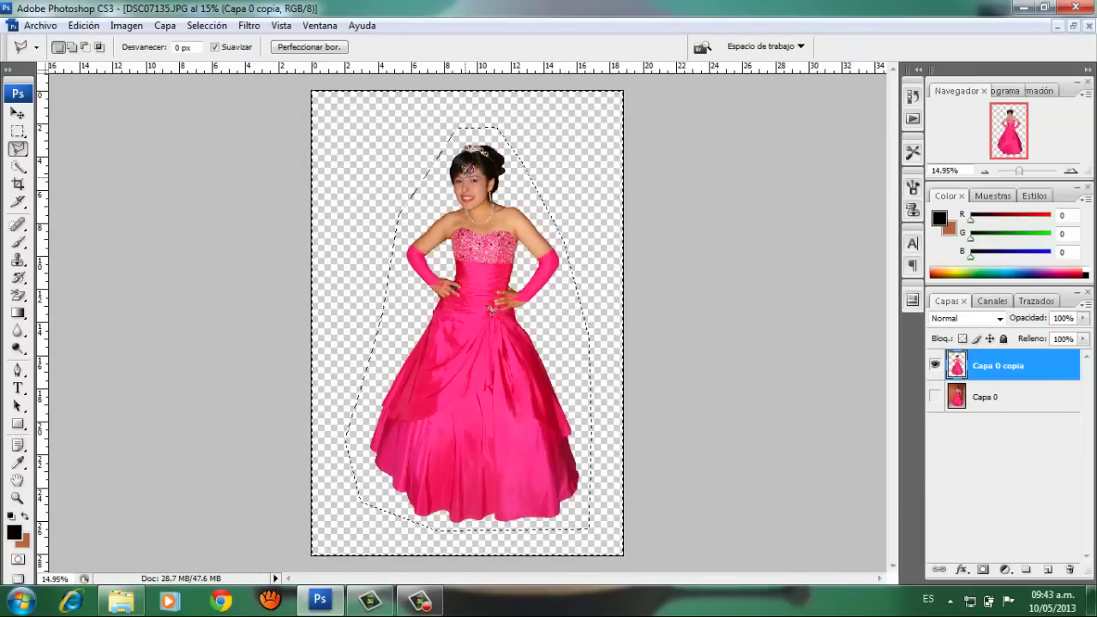
pyautogui.rightClick(489, 180)
pyautogui.click(505, 189)
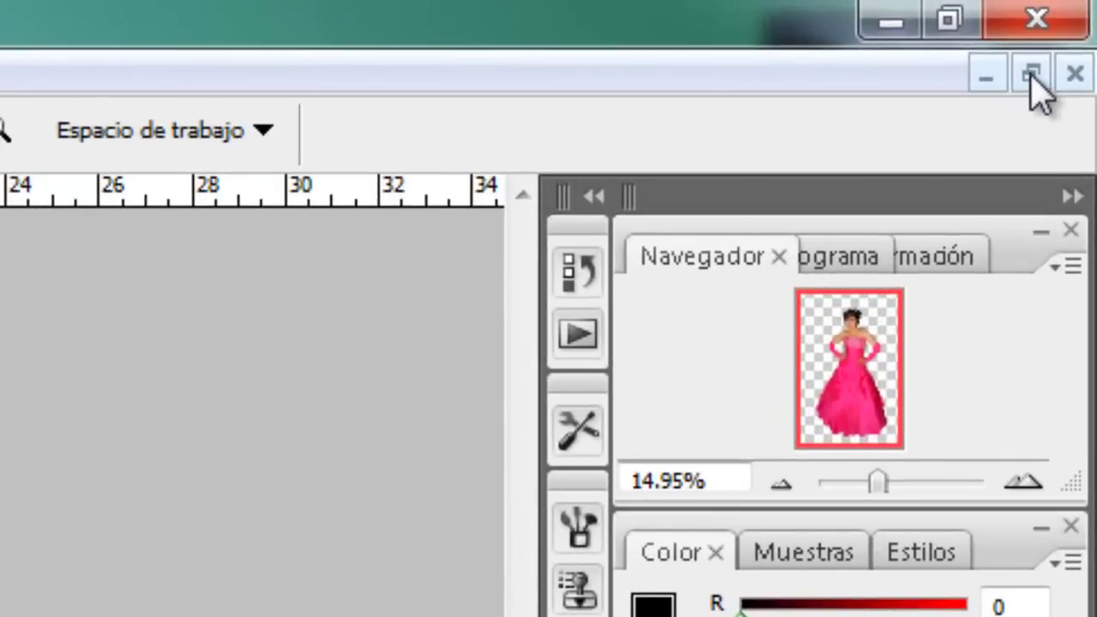
# Float the girl's document window on the right and bring up Adobe Bridge's Locazos backgrounds
pyautogui.click(1036, 66)
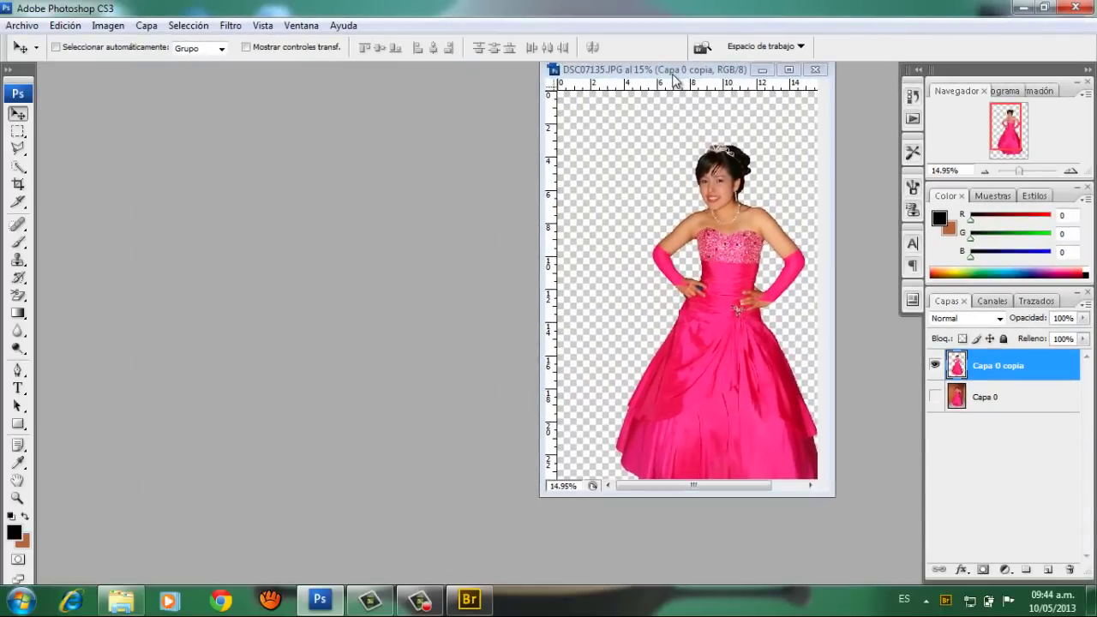
pyautogui.moveTo(517, 79); pyautogui.dragTo(746, 96)
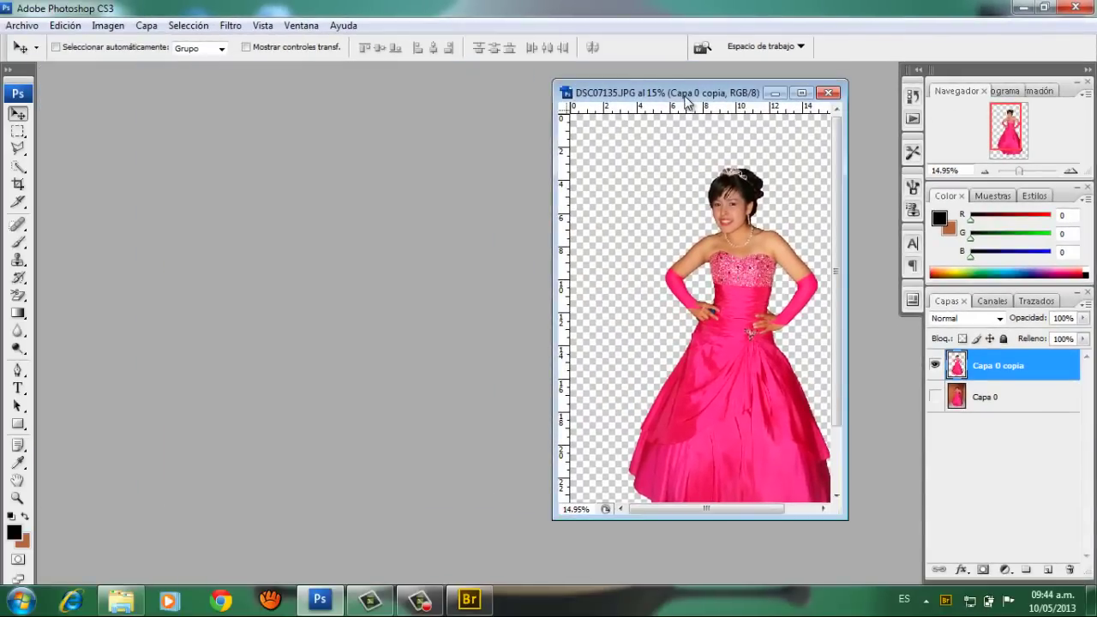
pyautogui.click(339, 604)
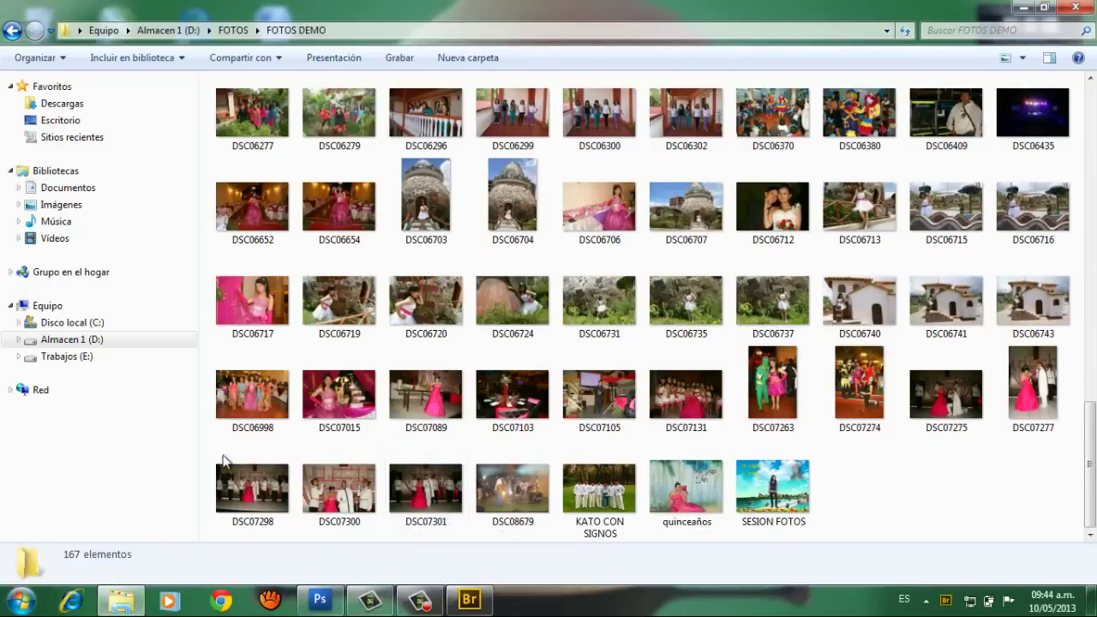
pyautogui.click(319, 598)
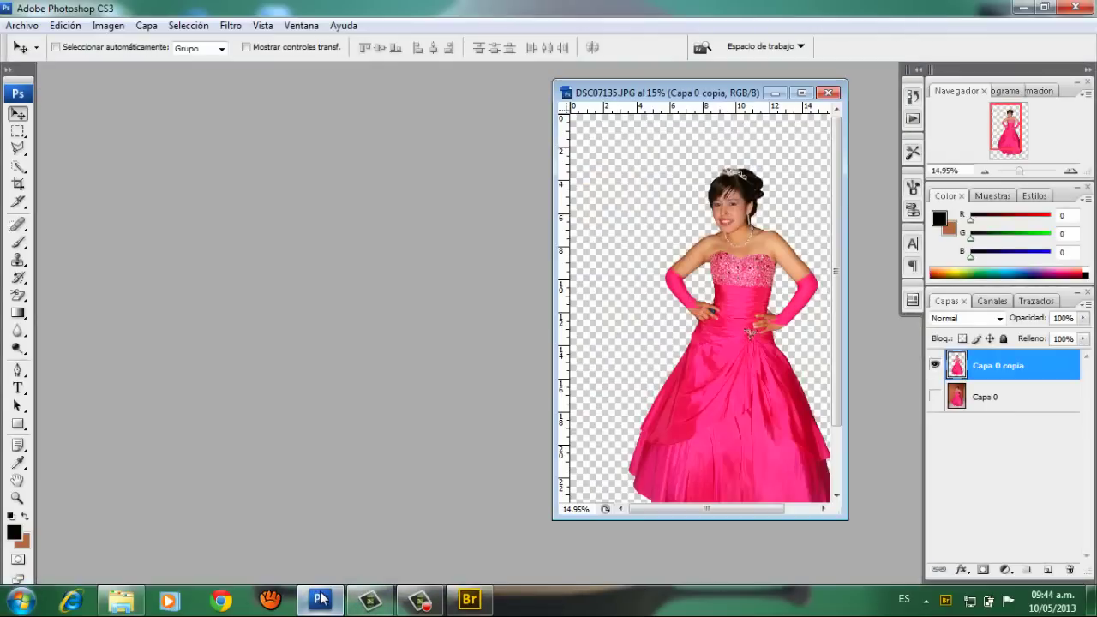
pyautogui.click(318, 598)
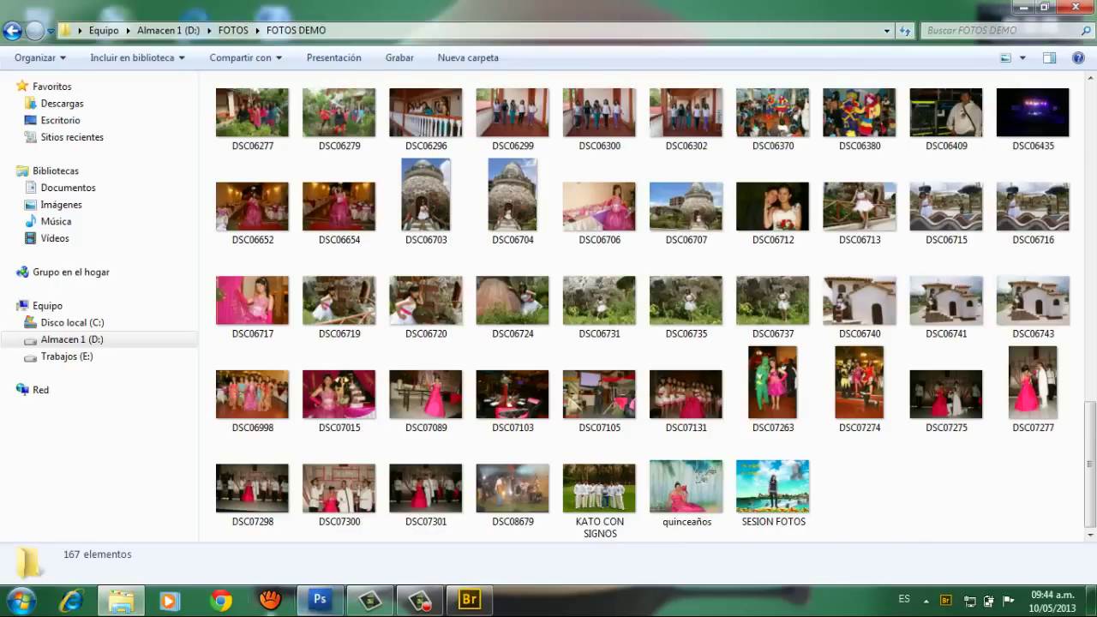
pyautogui.click(471, 598)
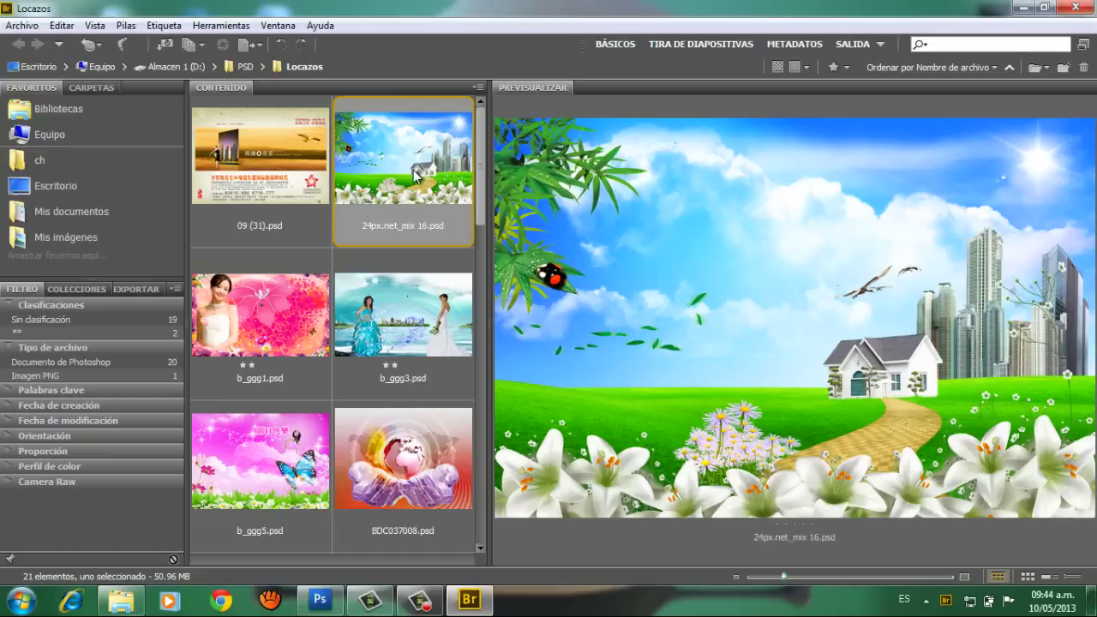
# Drag 24px.net_mix 16.psd from Adobe Bridge into the Photoshop workspace to open it
pyautogui.moveTo(414, 174); pyautogui.dragTo(322, 584)
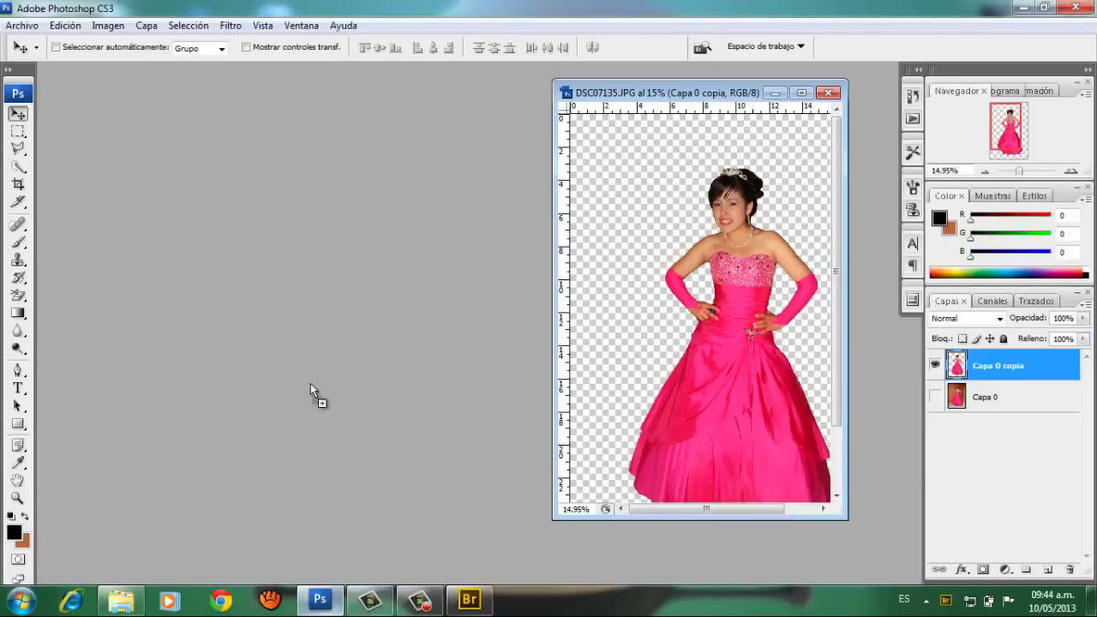
pyautogui.moveTo(322, 584)
pyautogui.mouseDown()
pyautogui.moveTo(280, 255)
pyautogui.moveTo(289, 244)
pyautogui.mouseUp()
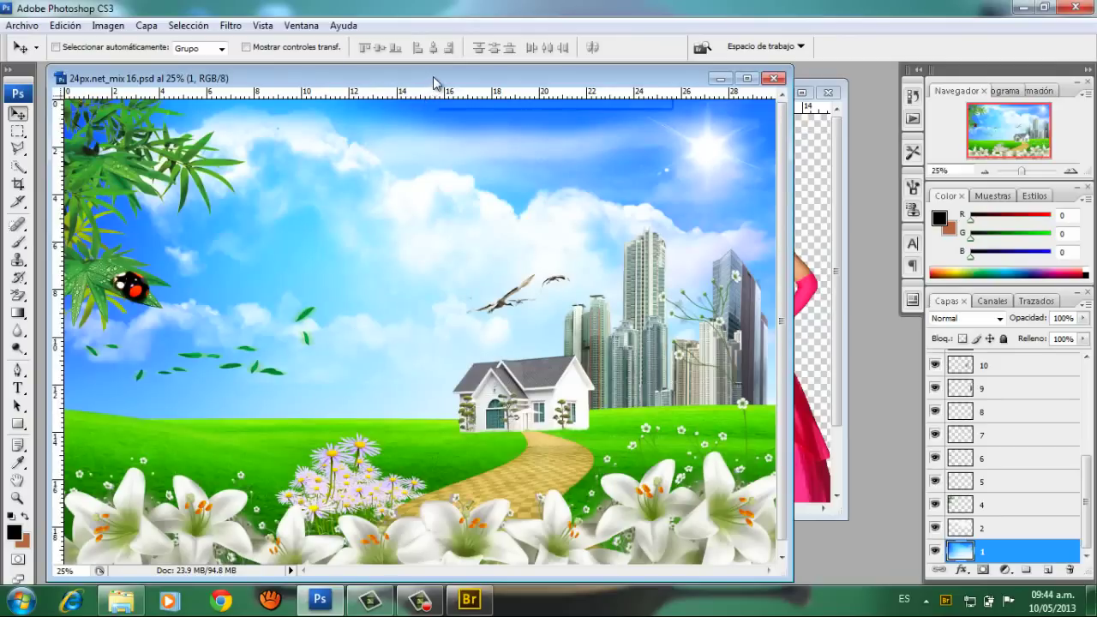
# Drag the girl cutout from DSC07135.JPG into the landscape, close DSC07135.JPG, and maximize the landscape
pyautogui.click(814, 137)
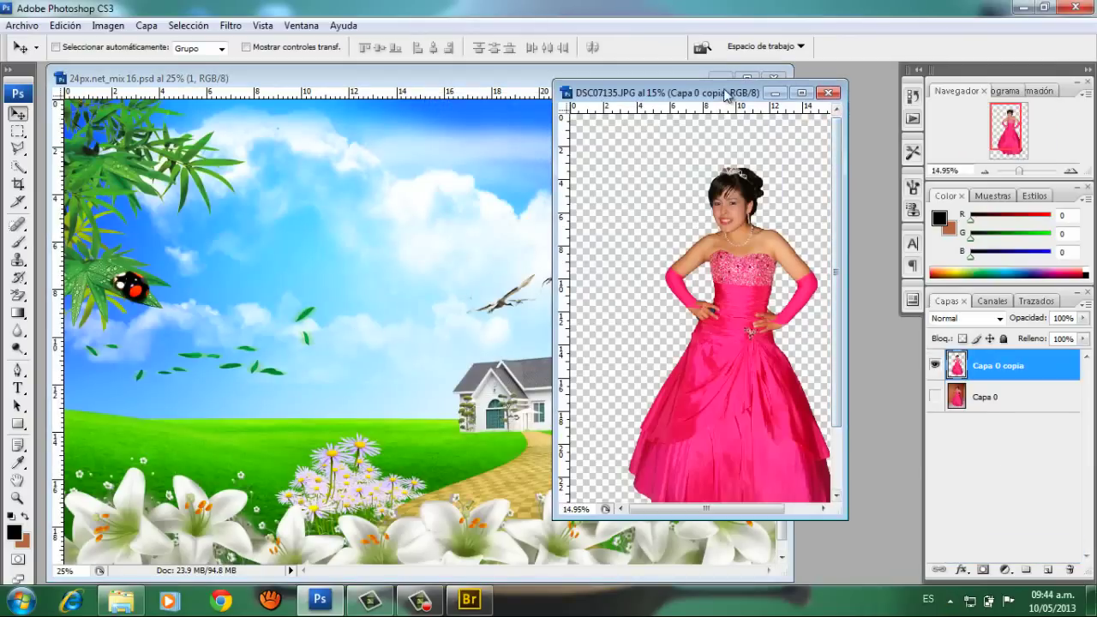
pyautogui.moveTo(744, 92); pyautogui.dragTo(788, 117)
pyautogui.moveTo(781, 295)
pyautogui.mouseDown()
pyautogui.moveTo(768, 310)
pyautogui.moveTo(488, 267)
pyautogui.mouseUp()
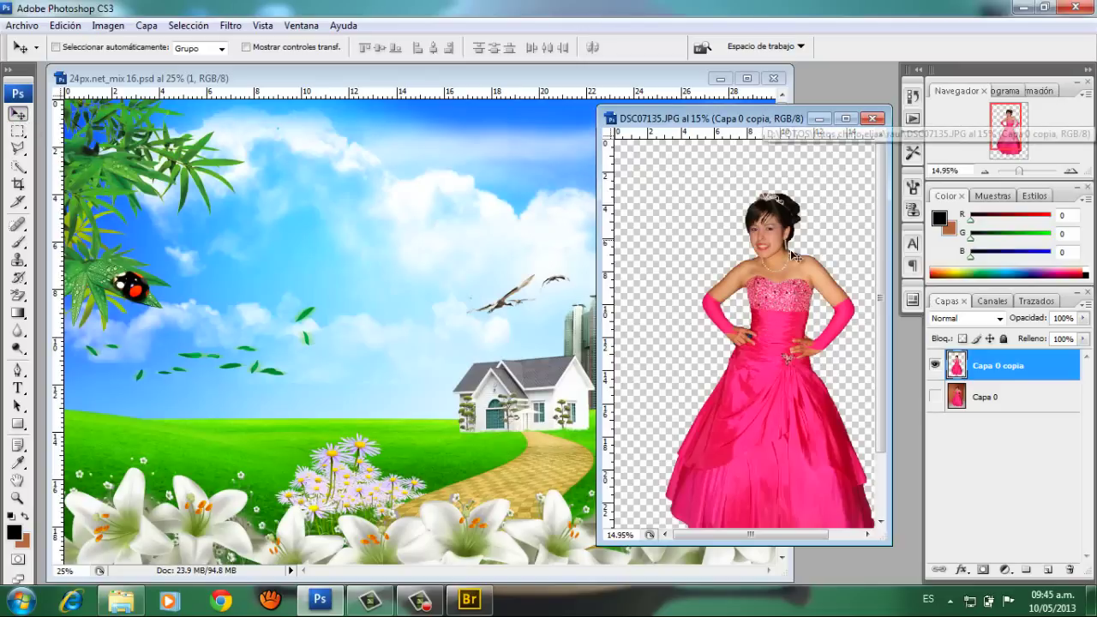
pyautogui.moveTo(792, 300)
pyautogui.mouseDown()
pyautogui.moveTo(790, 278)
pyautogui.moveTo(559, 318)
pyautogui.mouseUp()
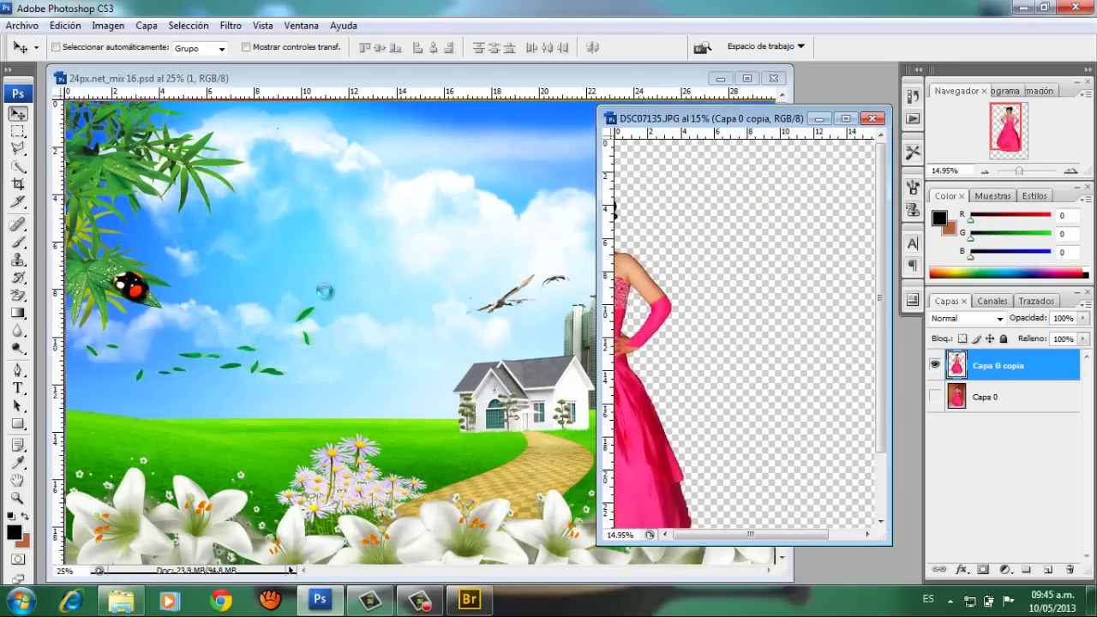
pyautogui.moveTo(558, 319); pyautogui.dragTo(325, 287)
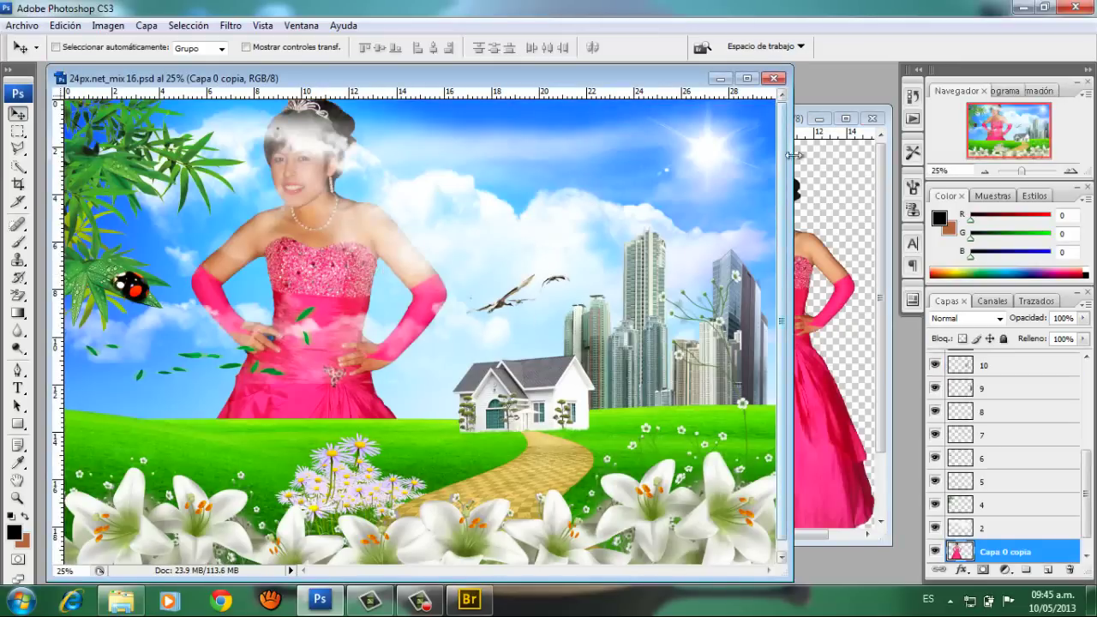
pyautogui.click(871, 119)
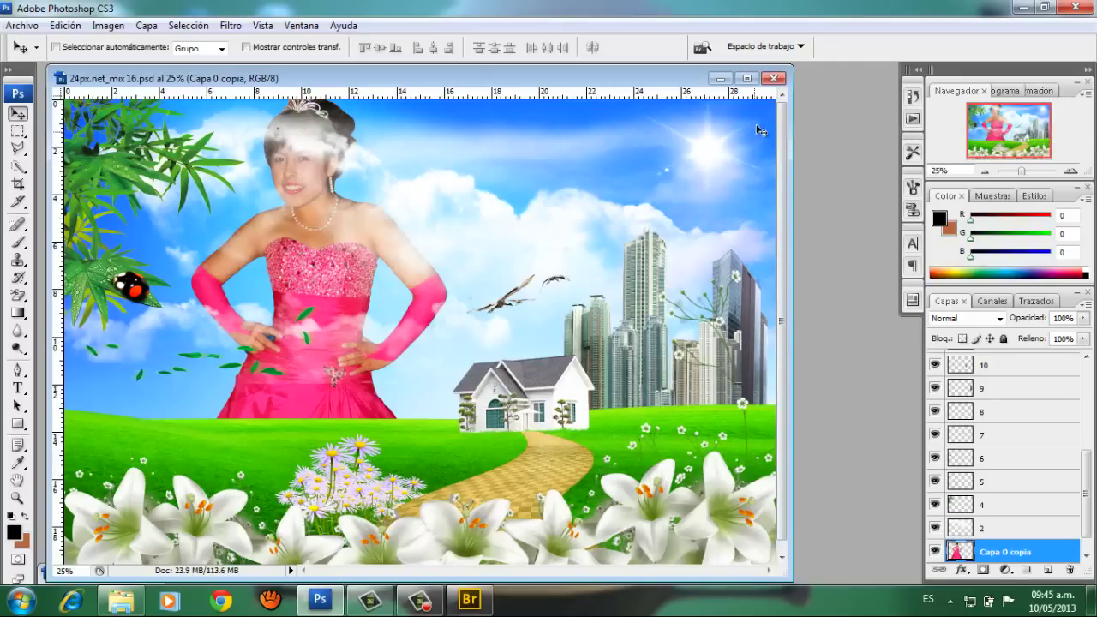
pyautogui.doubleClick(735, 79)
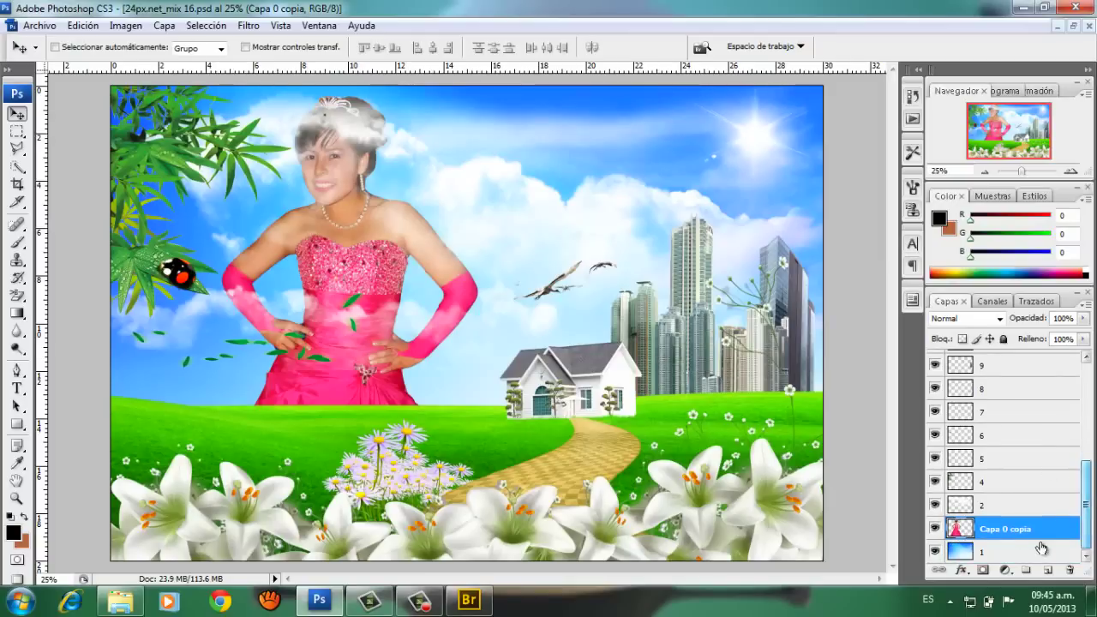
# Toggle the cloud and leaf overlay layers off and on to check their effect
pyautogui.click(934, 505)
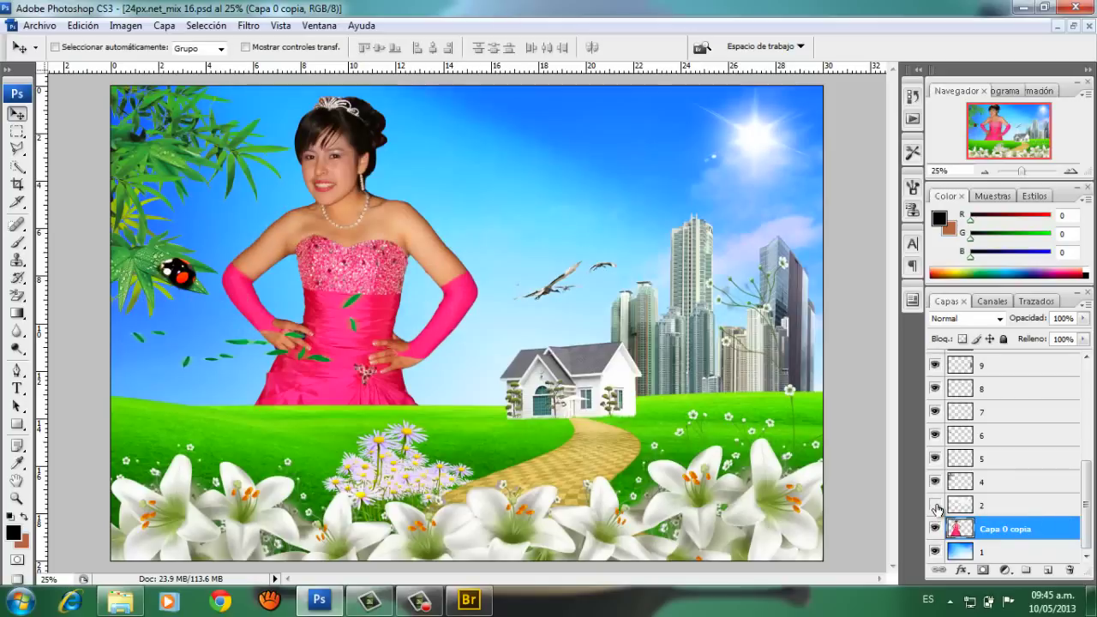
pyautogui.click(934, 506)
pyautogui.click(935, 505)
pyautogui.click(934, 505)
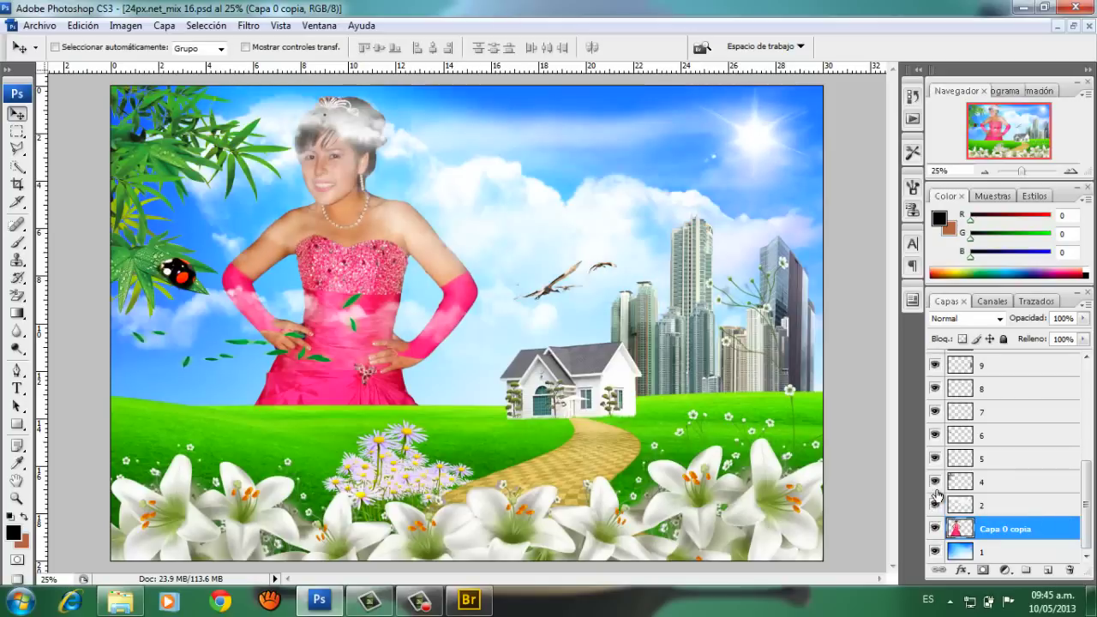
pyautogui.click(935, 481)
pyautogui.click(935, 481)
pyautogui.click(934, 460)
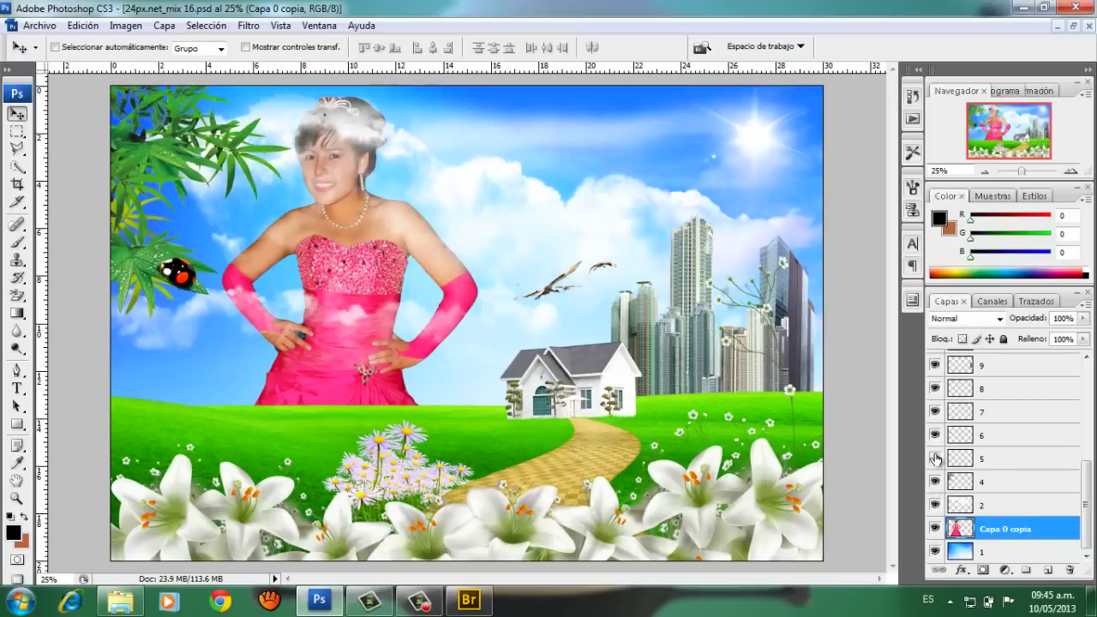
pyautogui.click(935, 460)
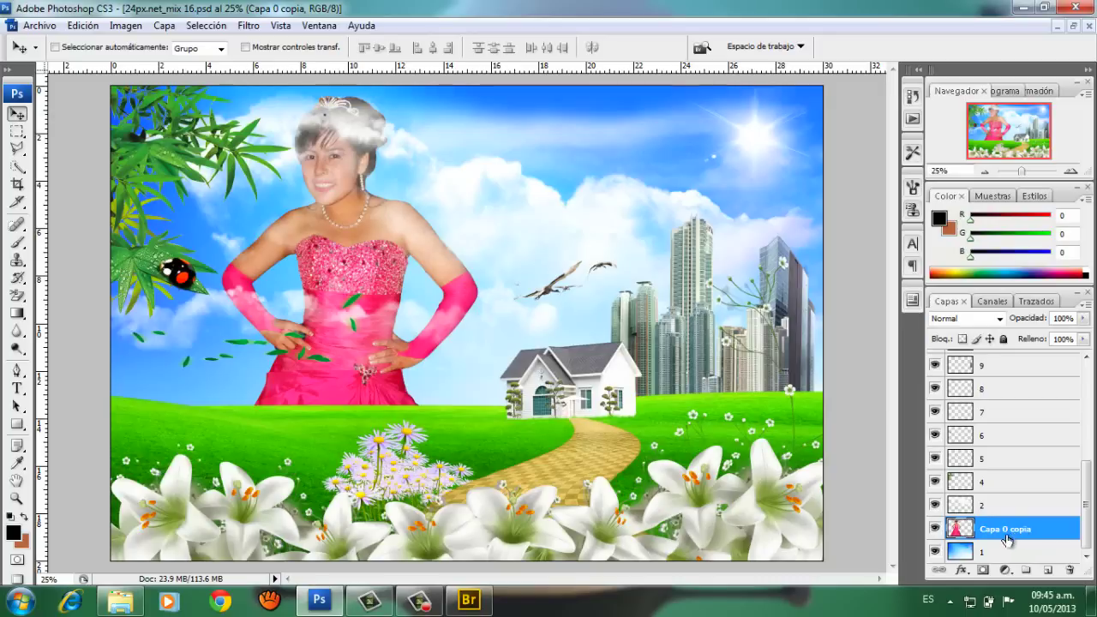
# Move Capa 0 copia between layers 14 and 15 and nudge the girl slightly down
pyautogui.moveTo(991, 529); pyautogui.dragTo(1003, 423)
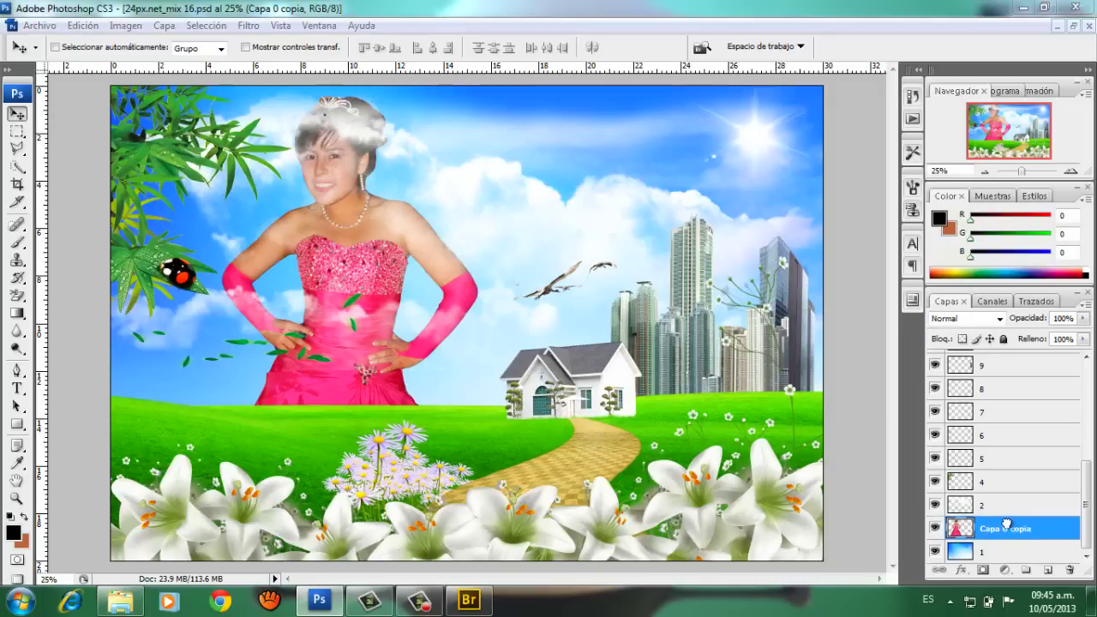
pyautogui.scroll(3, 1003, 417)
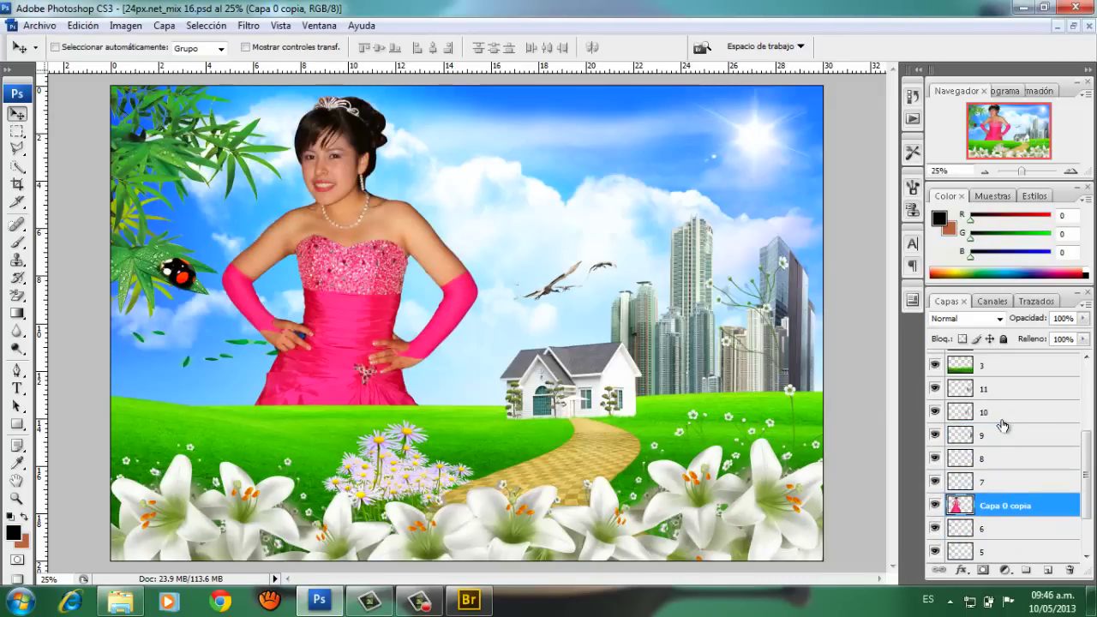
pyautogui.moveTo(1011, 505); pyautogui.dragTo(1010, 451)
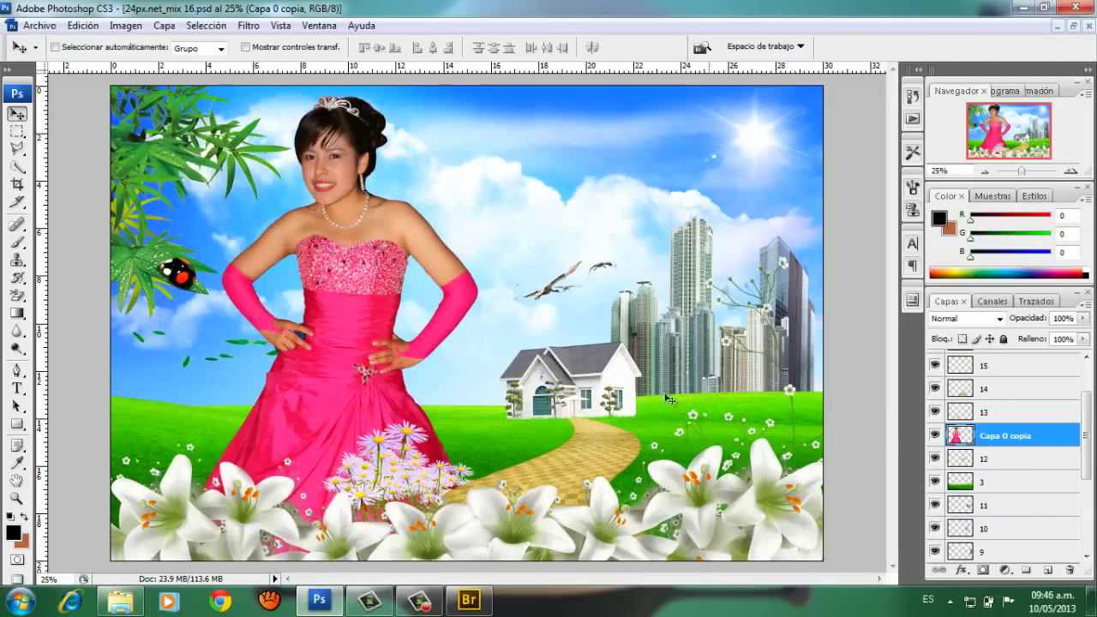
pyautogui.moveTo(1018, 452); pyautogui.dragTo(1015, 378)
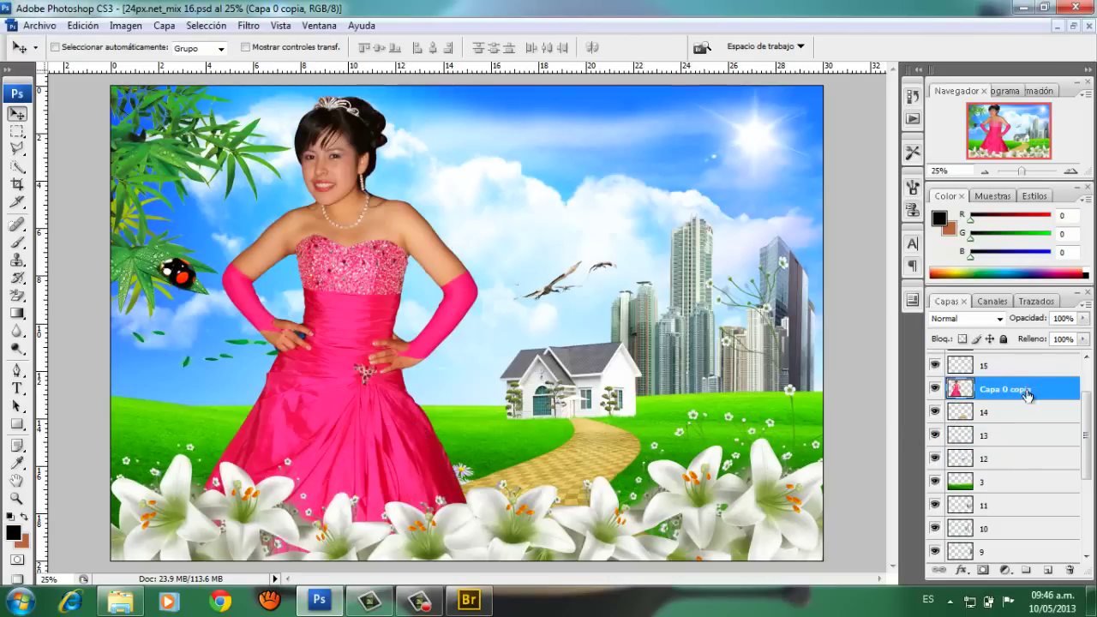
pyautogui.scroll(2, 1023, 430)
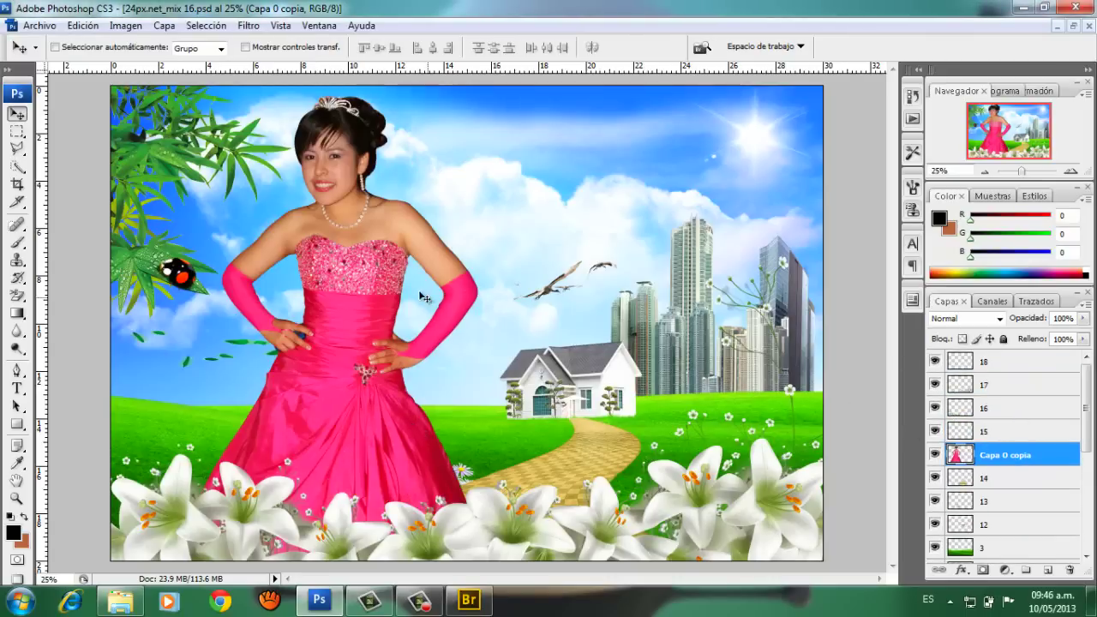
pyautogui.moveTo(422, 296); pyautogui.dragTo(421, 305)
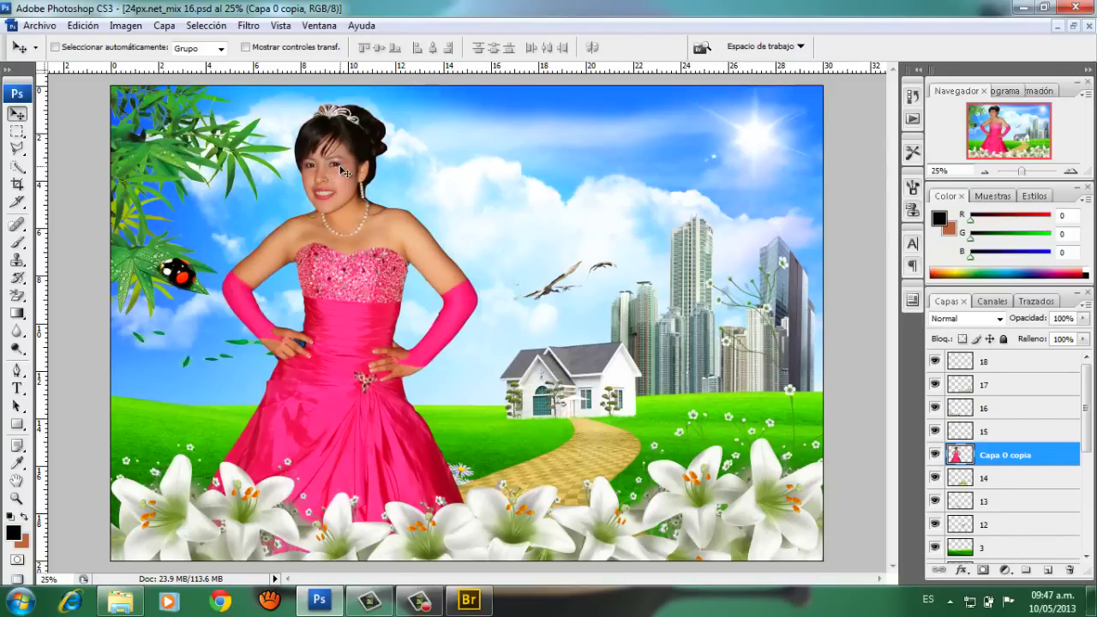
# Free-transform the girl to about 71% and shift her left, apply it, then undo
pyautogui.press('ctrl')
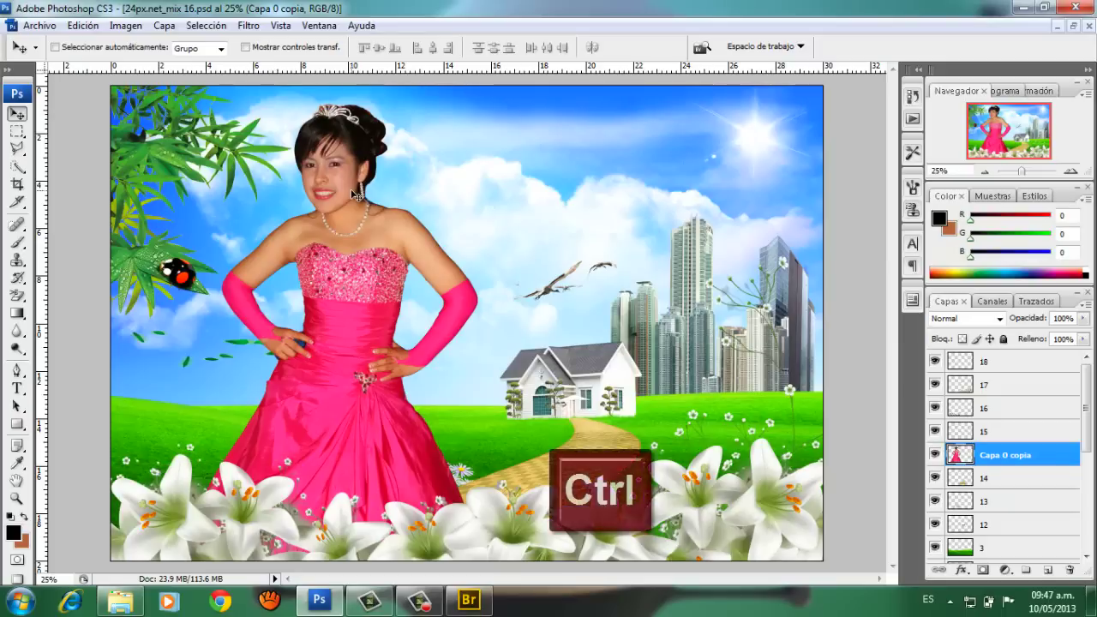
pyautogui.hotkey('ctrl', 't')
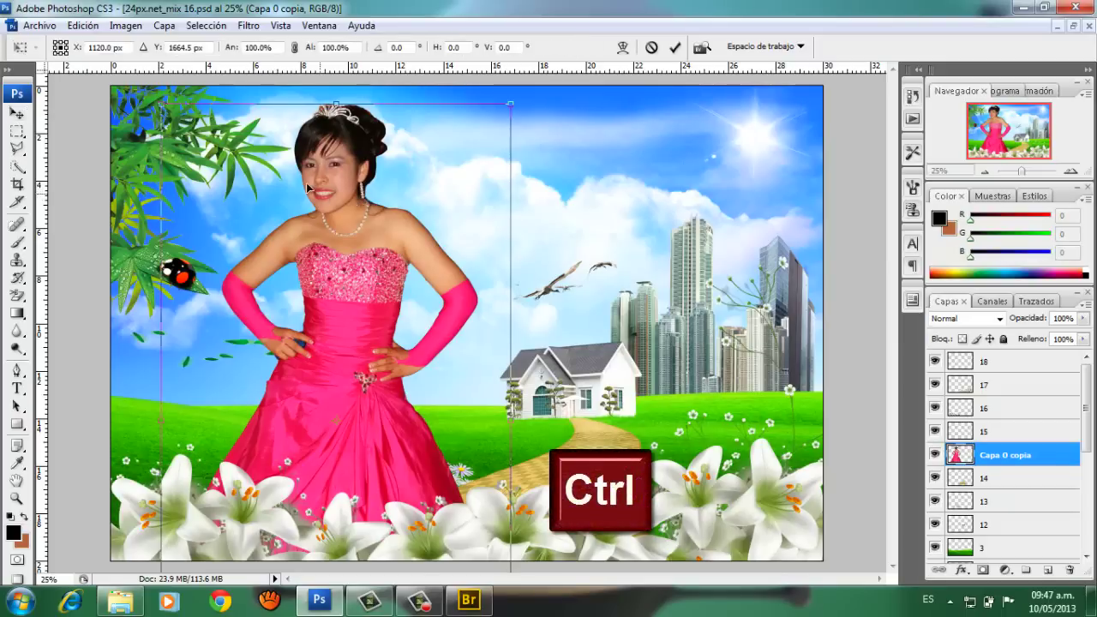
pyautogui.moveTo(298, 199); pyautogui.dragTo(302, 165)
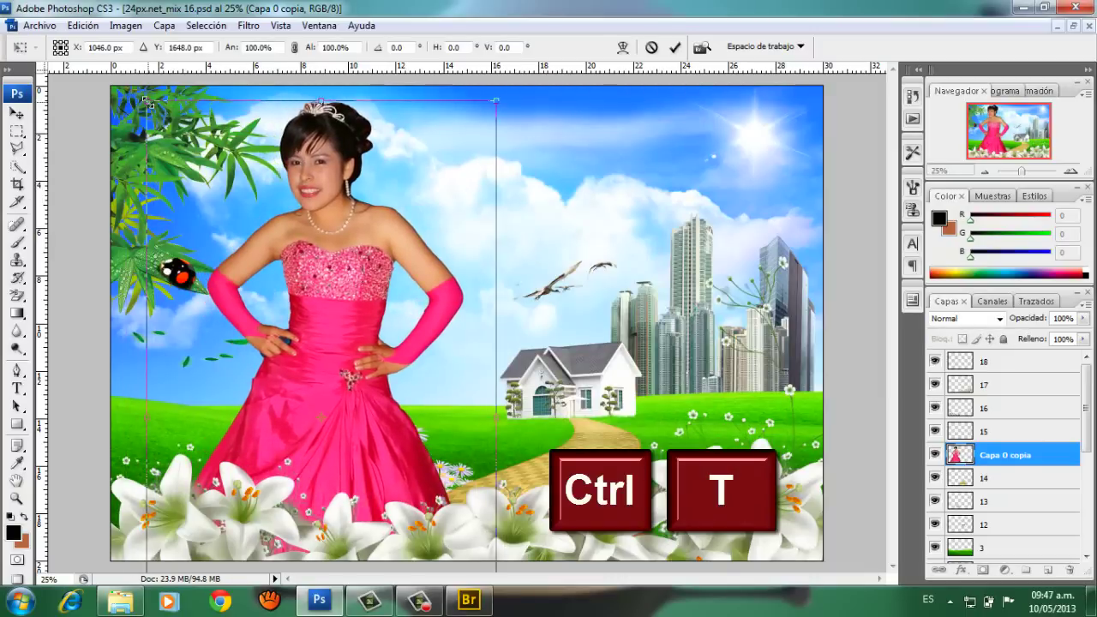
pyautogui.moveTo(147, 100)
pyautogui.mouseDown()
pyautogui.moveTo(390, 133)
pyautogui.moveTo(316, 315)
pyautogui.moveTo(320, 260)
pyautogui.moveTo(354, 231)
pyautogui.moveTo(307, 210)
pyautogui.moveTo(317, 176)
pyautogui.moveTo(292, 172)
pyautogui.moveTo(321, 196)
pyautogui.moveTo(318, 140)
pyautogui.moveTo(191, 152)
pyautogui.moveTo(289, 351)
pyautogui.moveTo(206, 210)
pyautogui.mouseUp()
pyautogui.moveTo(271, 177); pyautogui.dragTo(266, 205)
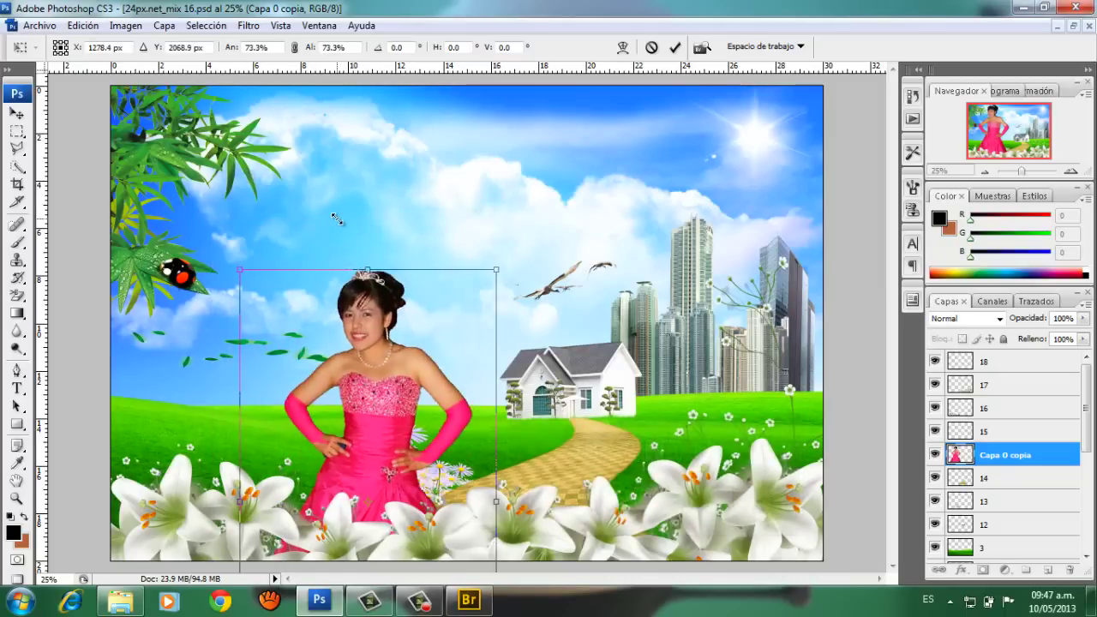
pyautogui.moveTo(266, 207); pyautogui.dragTo(312, 179)
pyautogui.moveTo(387, 371)
pyautogui.mouseDown()
pyautogui.moveTo(489, 314)
pyautogui.moveTo(351, 278)
pyautogui.mouseUp()
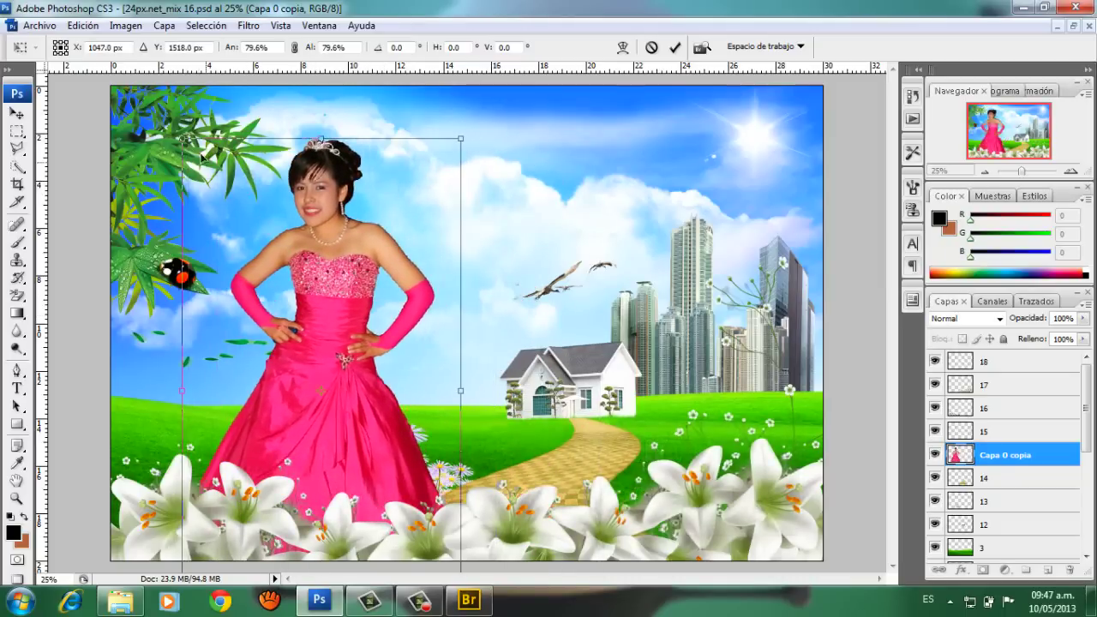
pyautogui.moveTo(184, 139)
pyautogui.mouseDown()
pyautogui.moveTo(268, 189)
pyautogui.moveTo(258, 168)
pyautogui.mouseUp()
pyautogui.moveTo(350, 321); pyautogui.dragTo(318, 304)
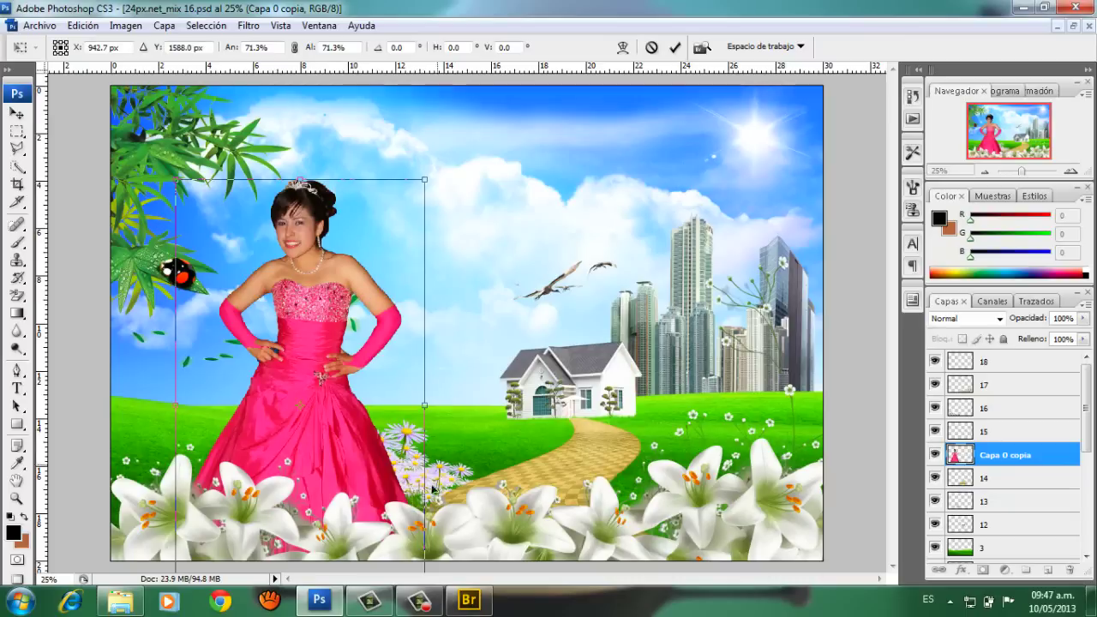
pyautogui.press('Return')
pyautogui.hotkey('ctrl', 'z')
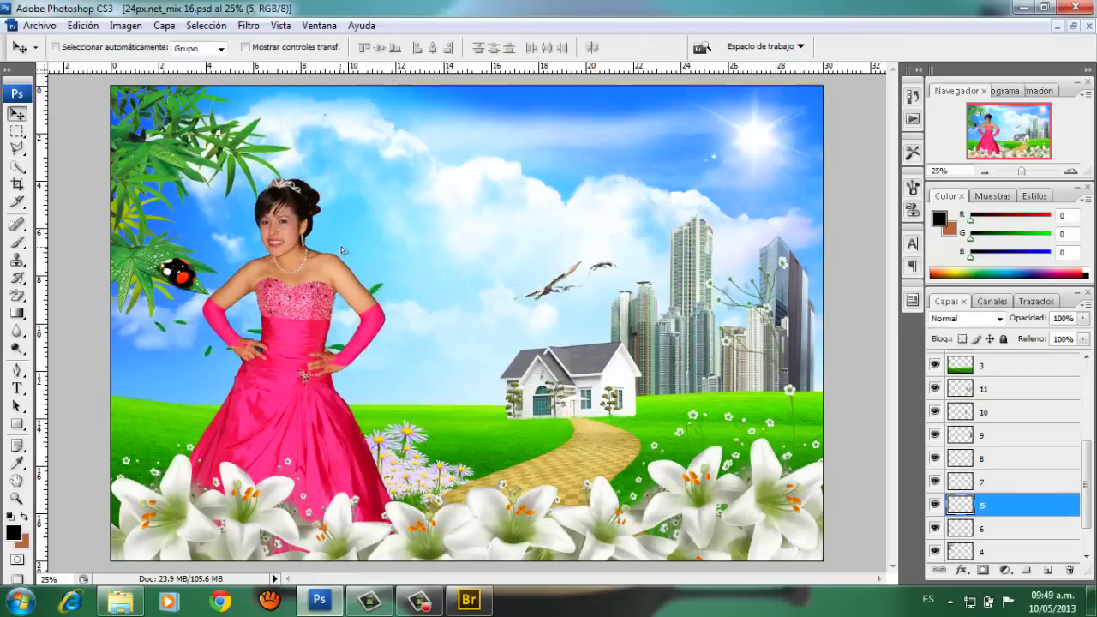
# Reposition the girl and rescale her to about 91%, standing at left among the lilies
pyautogui.hotkey('ctrl', 'z')
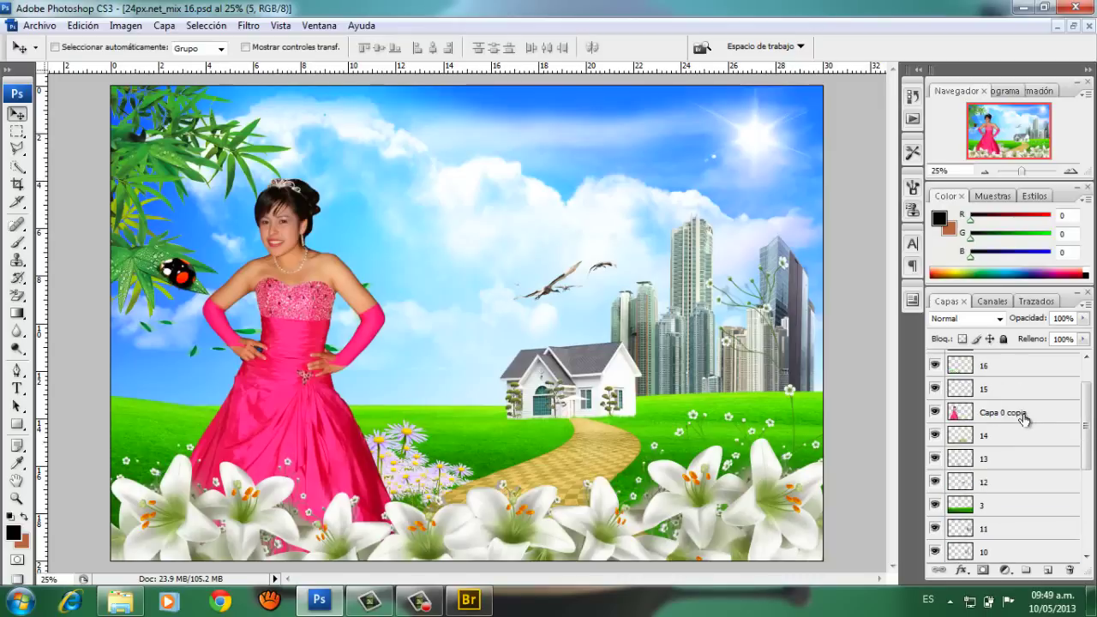
pyautogui.moveTo(321, 358); pyautogui.dragTo(372, 330)
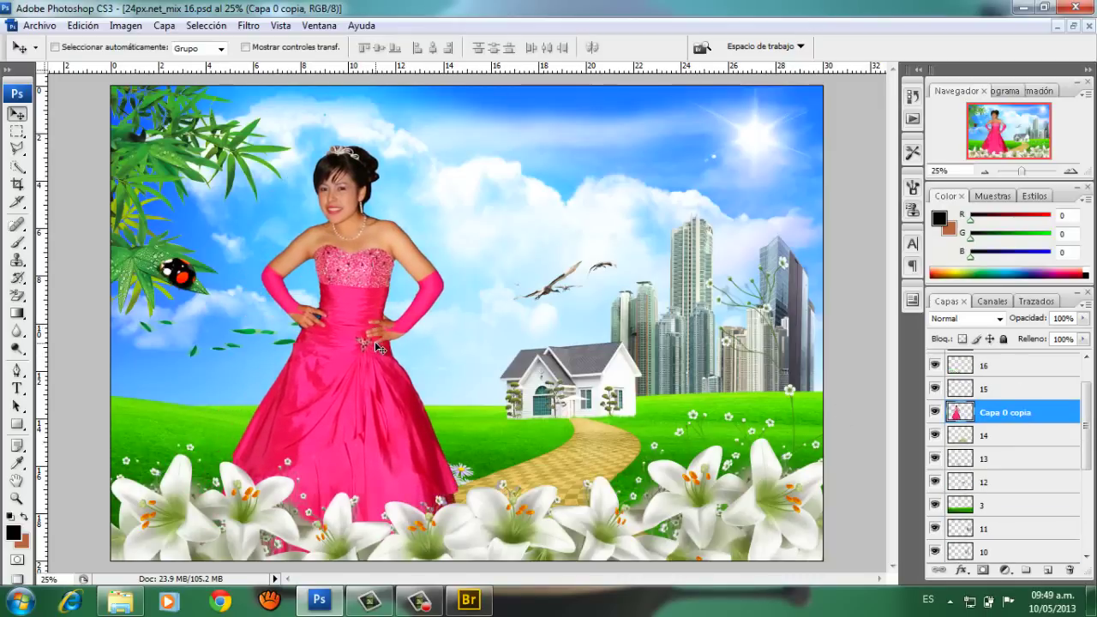
pyautogui.moveTo(371, 350)
pyautogui.mouseDown()
pyautogui.moveTo(377, 334)
pyautogui.moveTo(371, 352)
pyautogui.mouseUp()
pyautogui.hotkey('ctrl', 't')
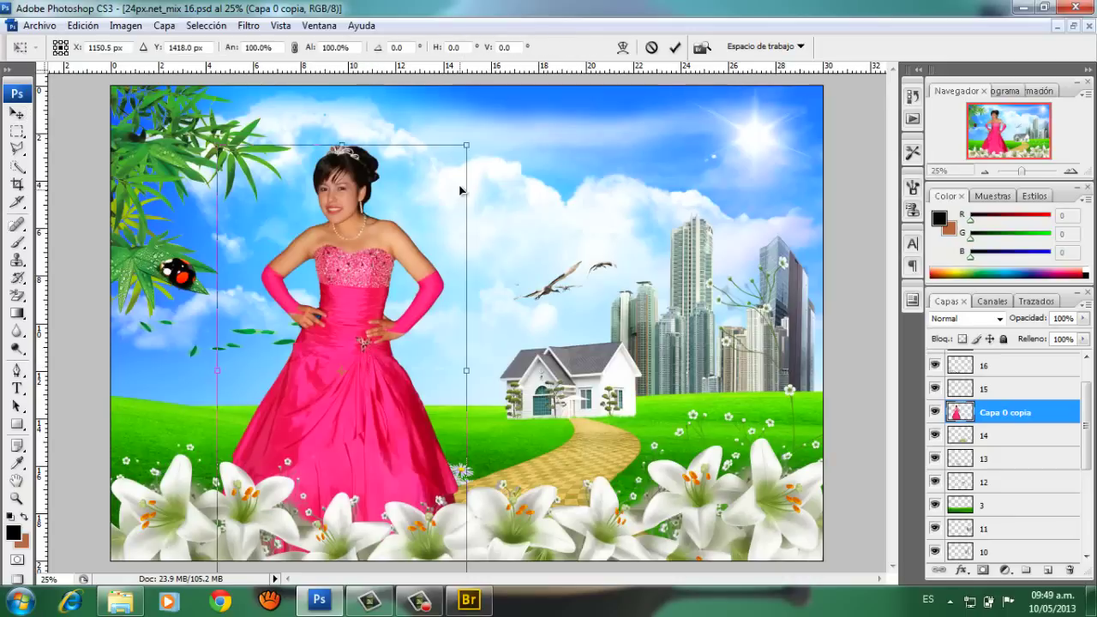
pyautogui.moveTo(467, 139); pyautogui.dragTo(441, 189)
pyautogui.moveTo(377, 346)
pyautogui.mouseDown()
pyautogui.moveTo(342, 334)
pyautogui.moveTo(354, 335)
pyautogui.mouseUp()
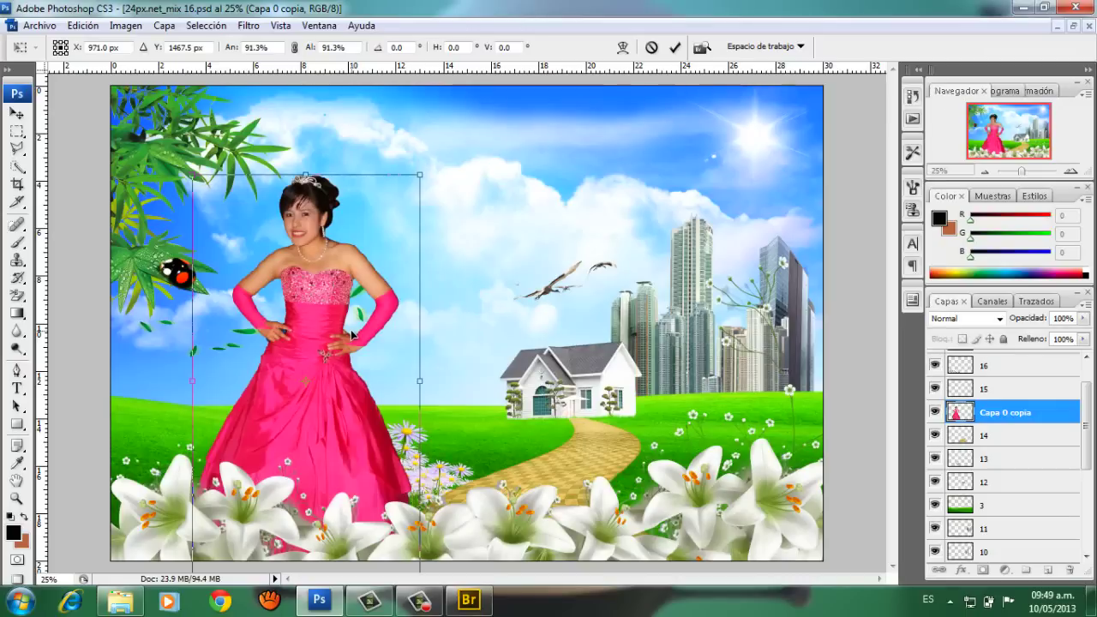
pyautogui.press('Return')
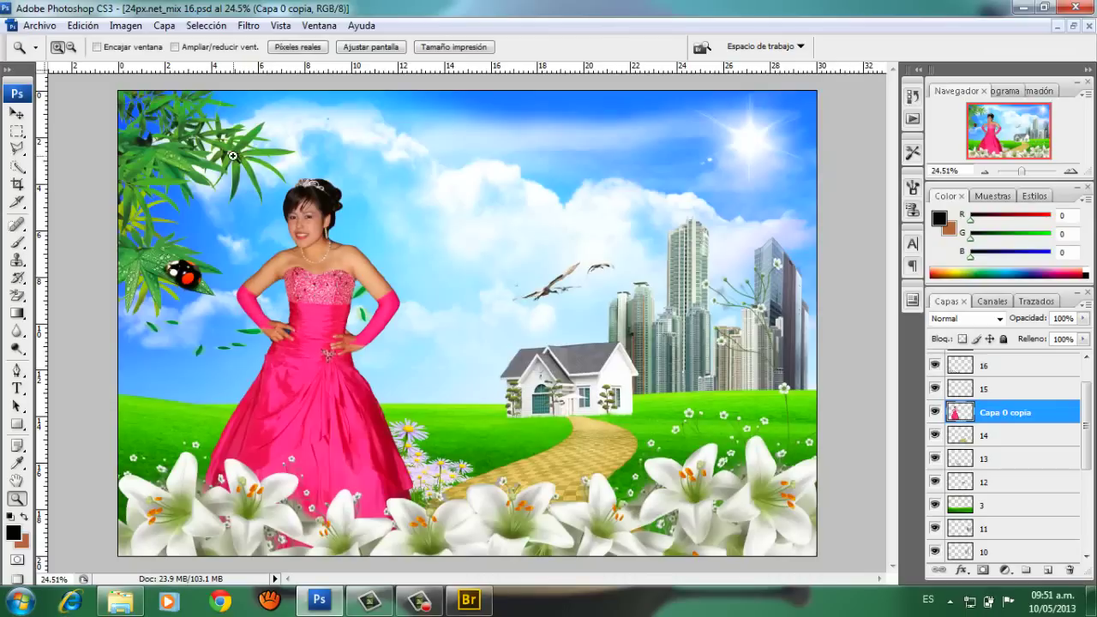
# Load Capa 0 copia's transparency as an inverted selection around the girl
pyautogui.moveTo(382, 309); pyautogui.dragTo(394, 335)
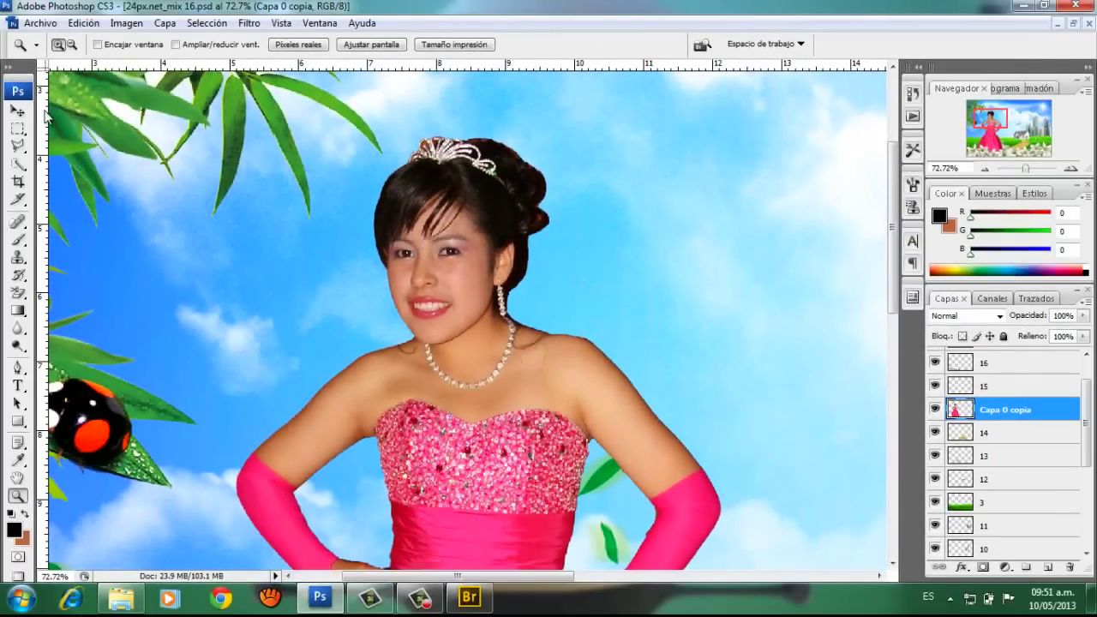
pyautogui.click(23, 114)
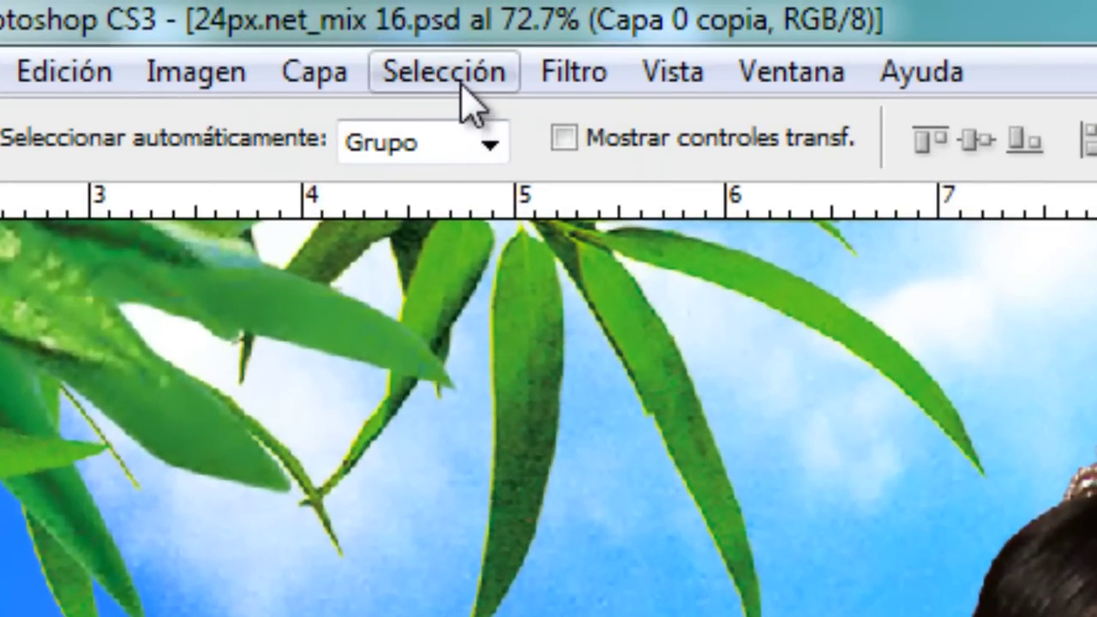
pyautogui.click(467, 98)
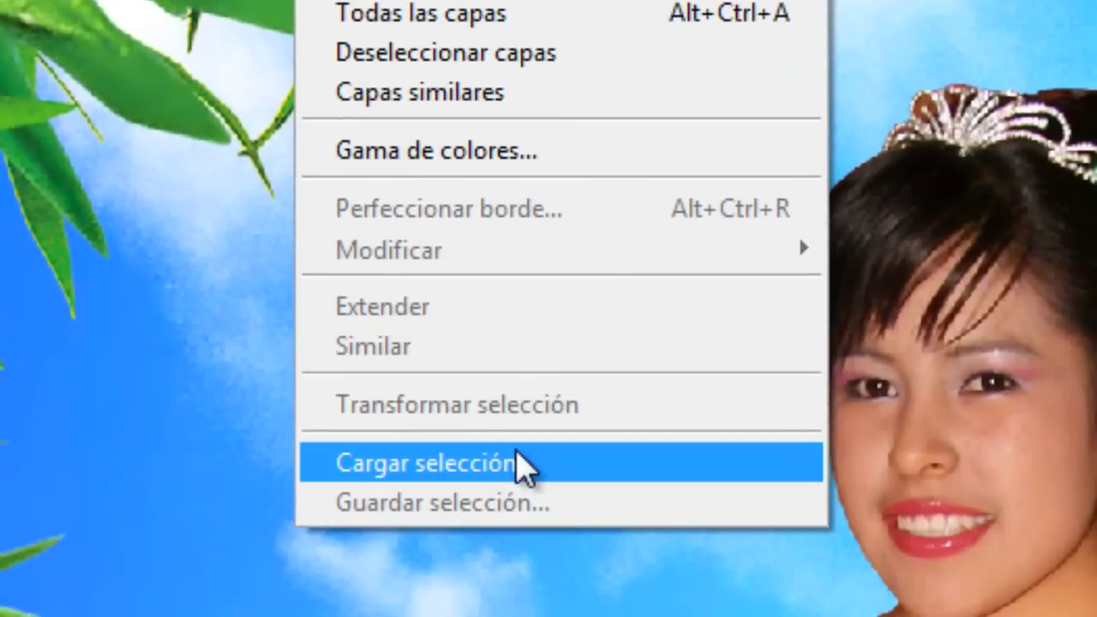
pyautogui.click(518, 462)
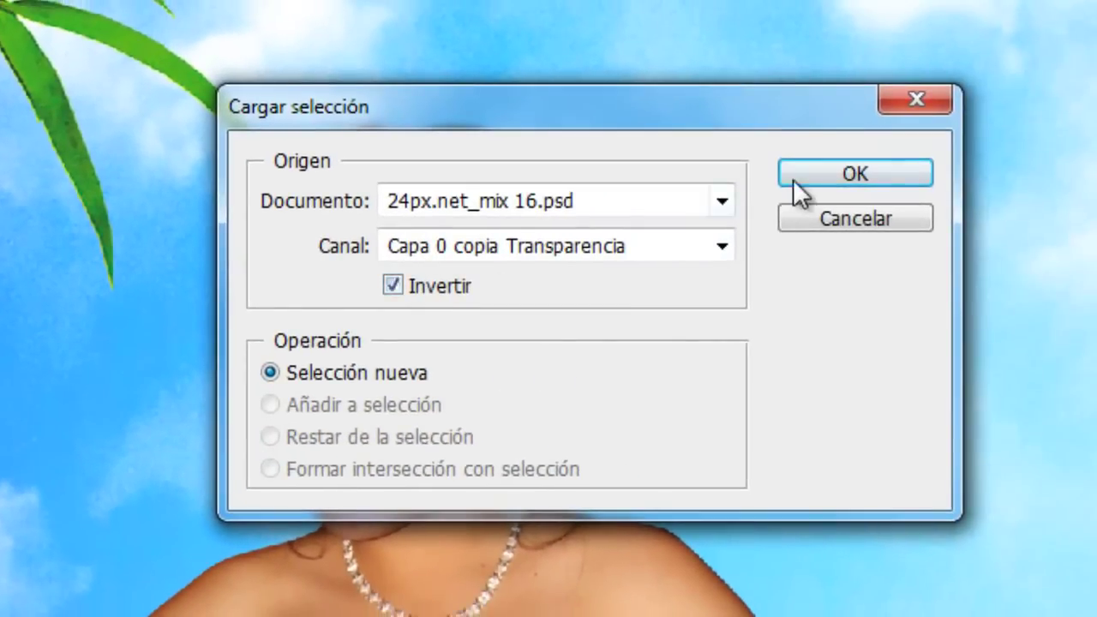
pyautogui.click(793, 179)
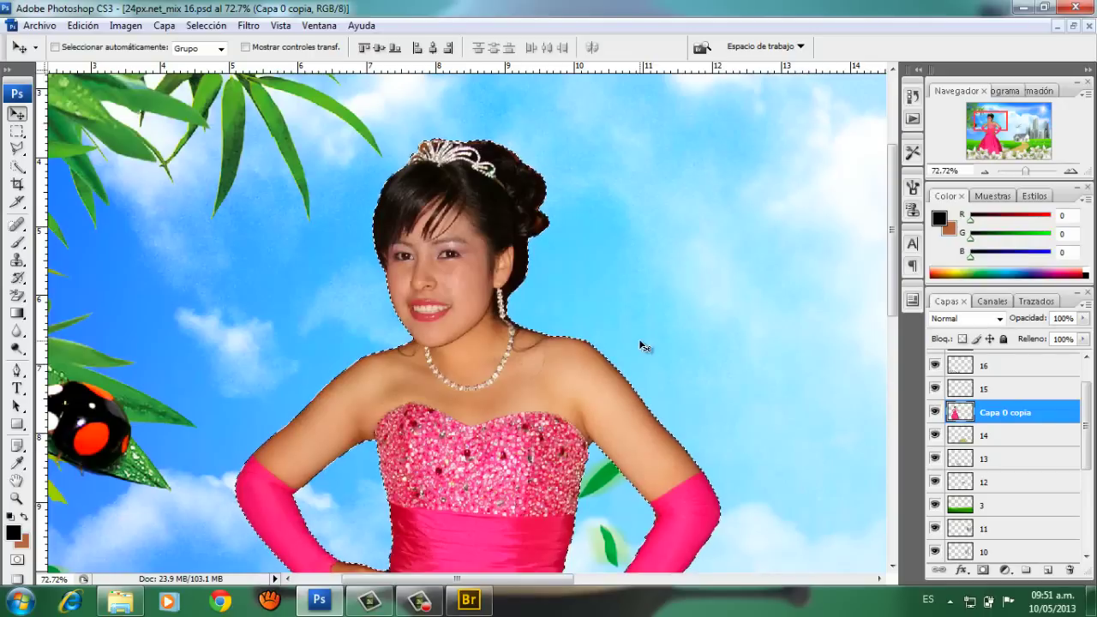
# Feather the selection with a 2-pixel radius
pyautogui.press('alt')
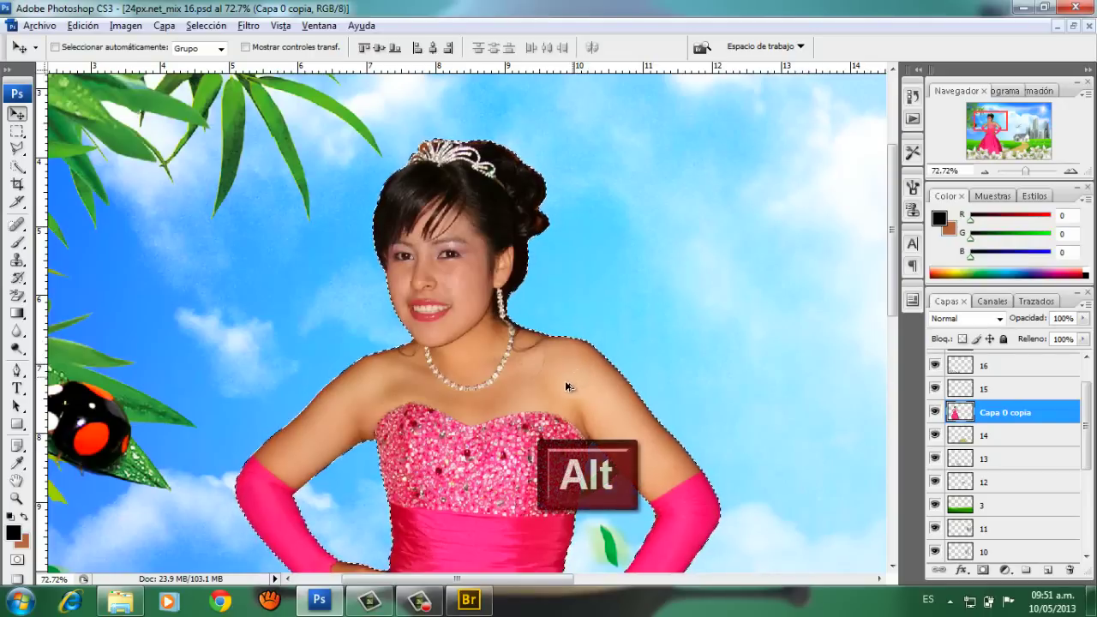
pyautogui.hotkey('ctrl', 'alt', 'd')
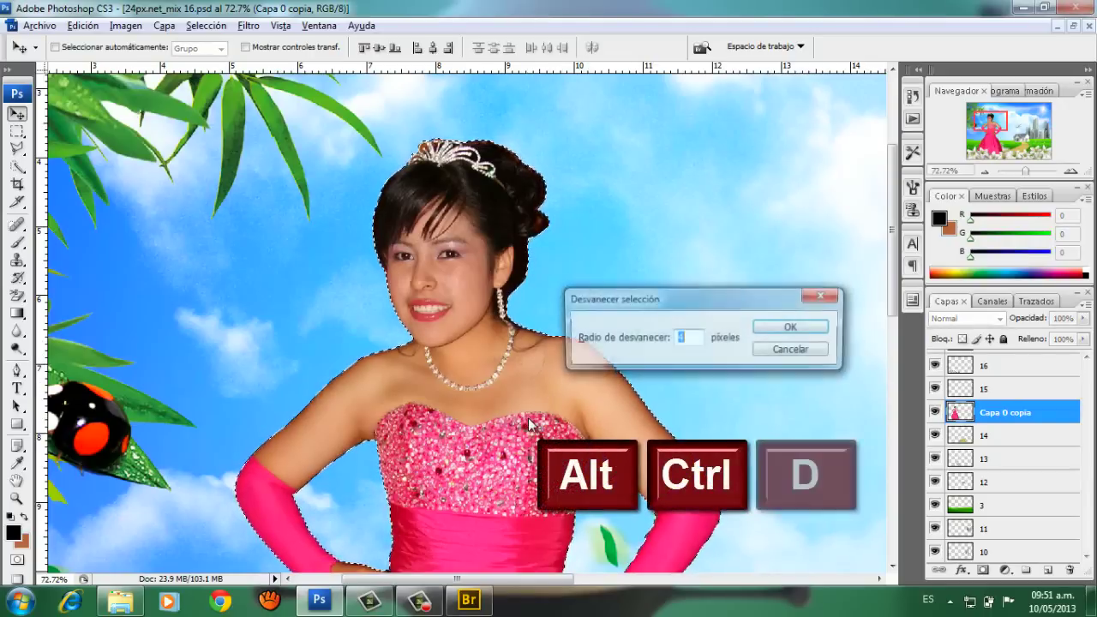
pyautogui.moveTo(682, 305); pyautogui.dragTo(707, 184)
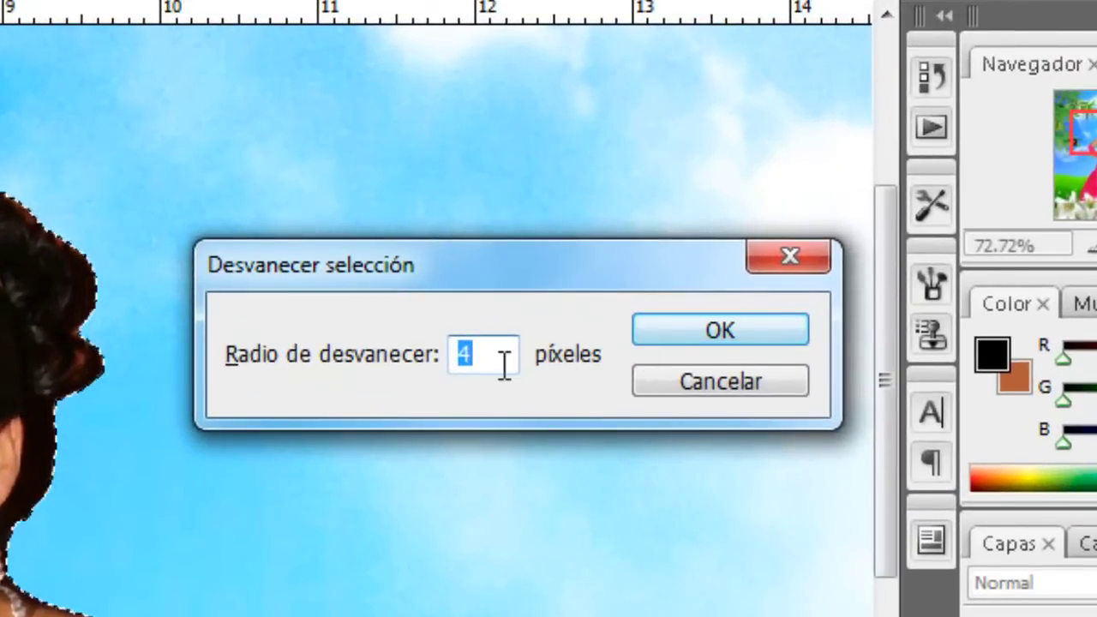
pyautogui.write('2')
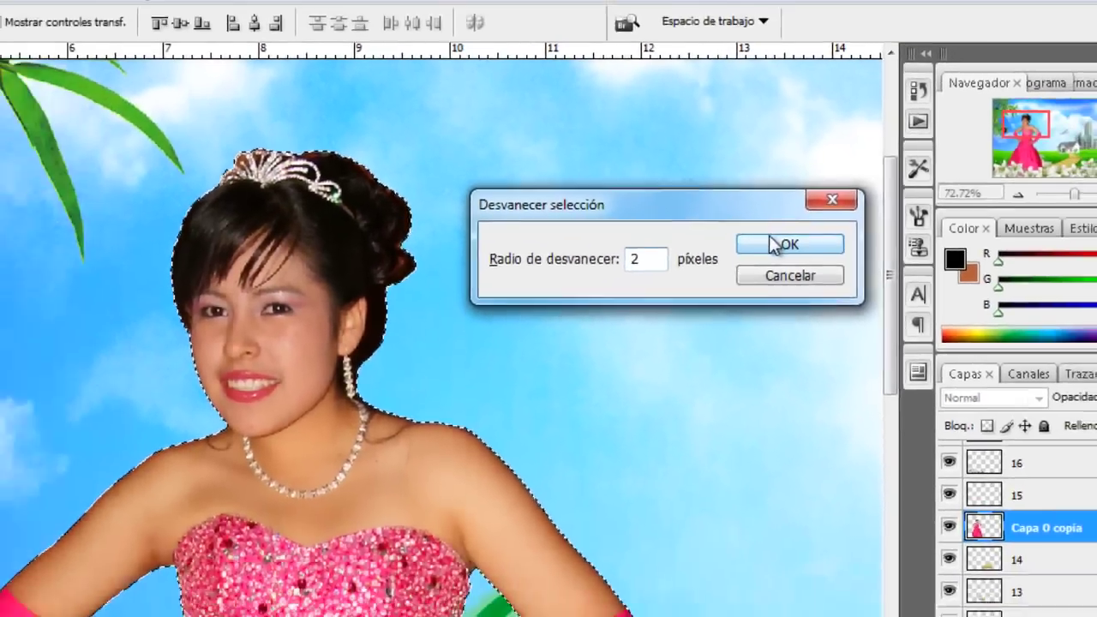
pyautogui.click(776, 246)
# Zoom in on the girl, delete the feathered fringe, and deselect
pyautogui.press('z')
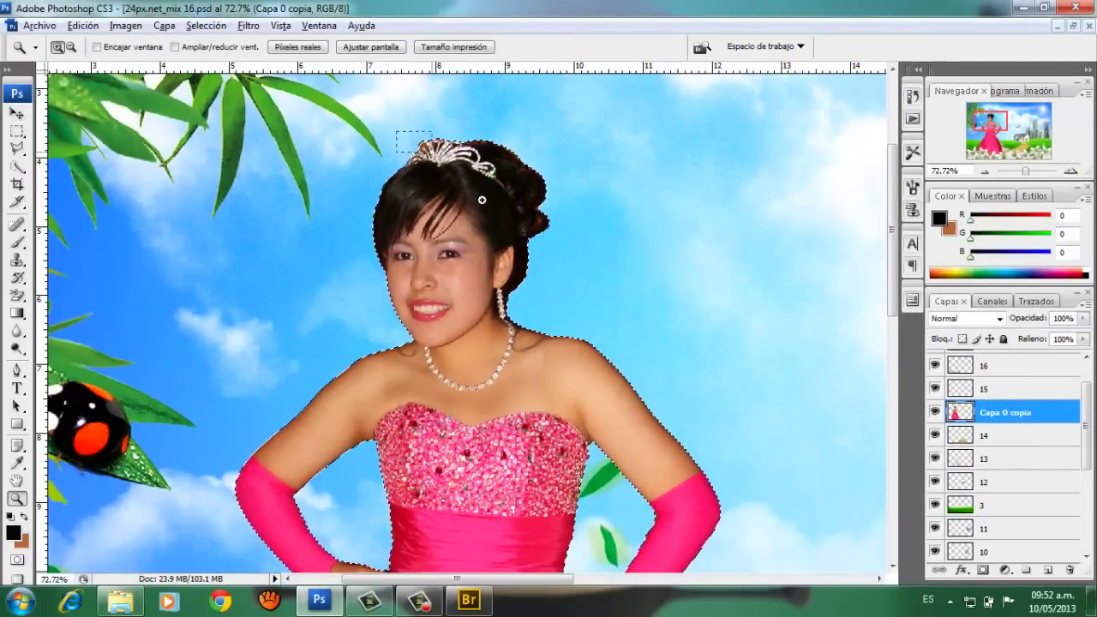
pyautogui.click(488, 214)
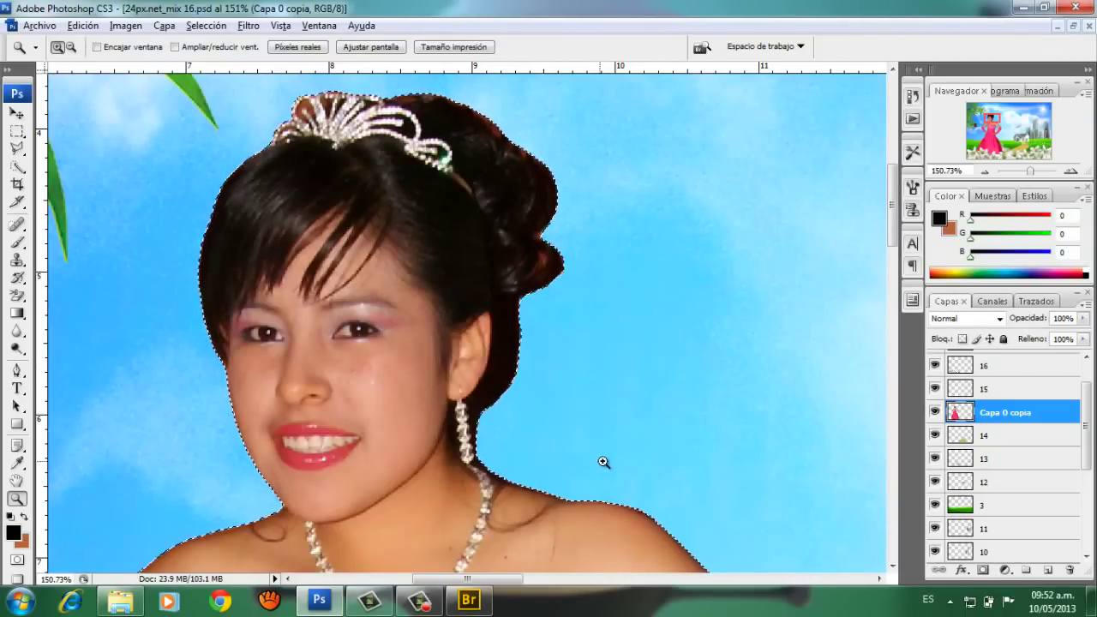
pyautogui.scroll(-3, 603, 461)
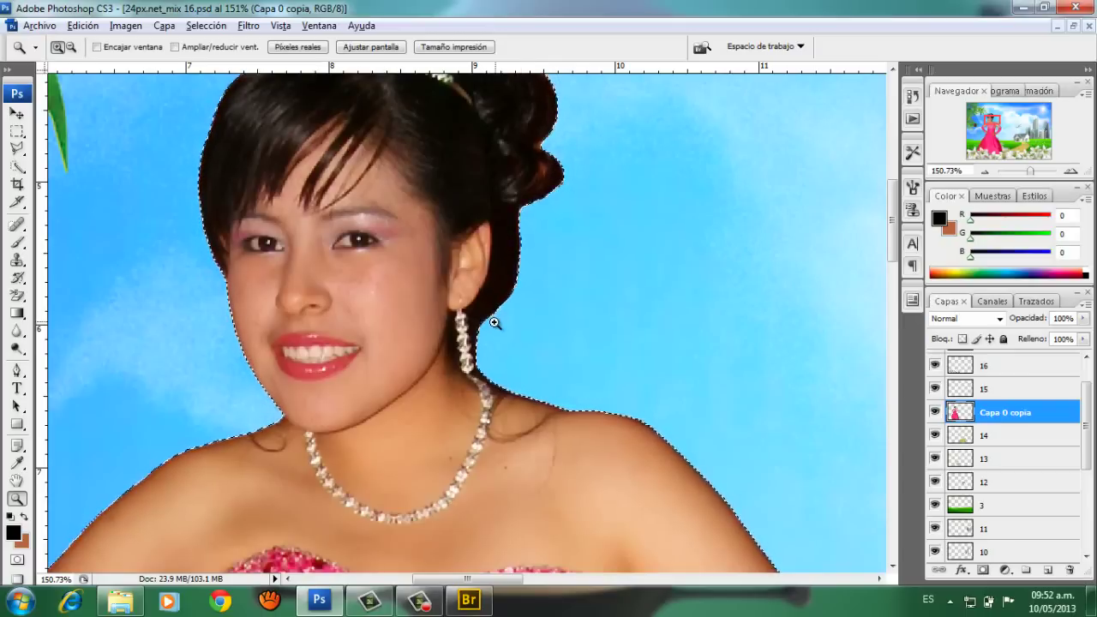
pyautogui.press('Delete')
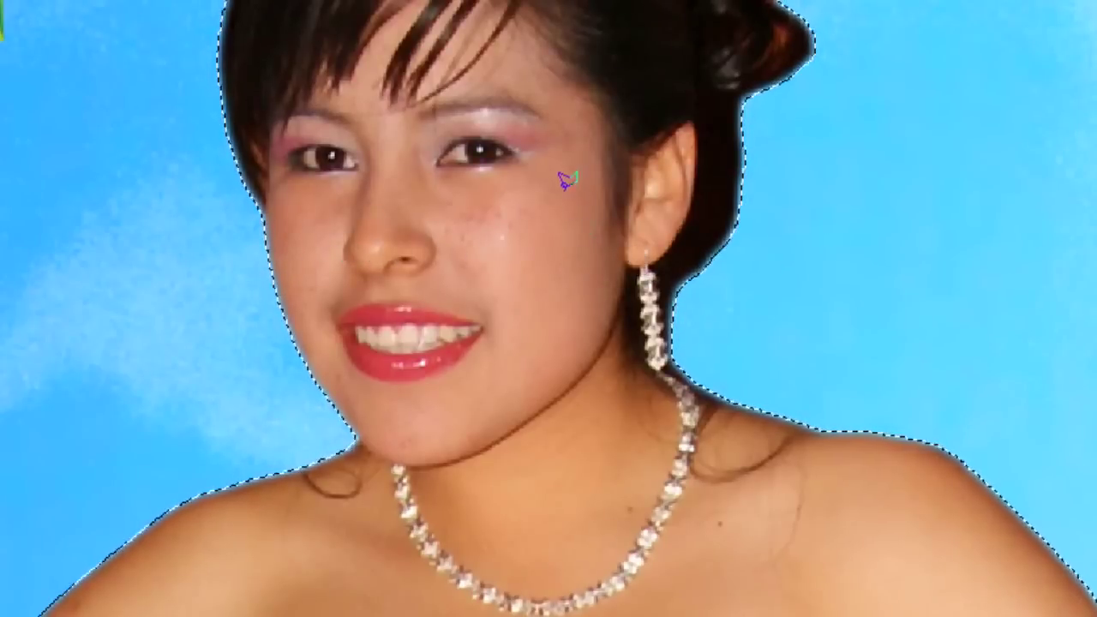
pyautogui.rightClick(593, 176)
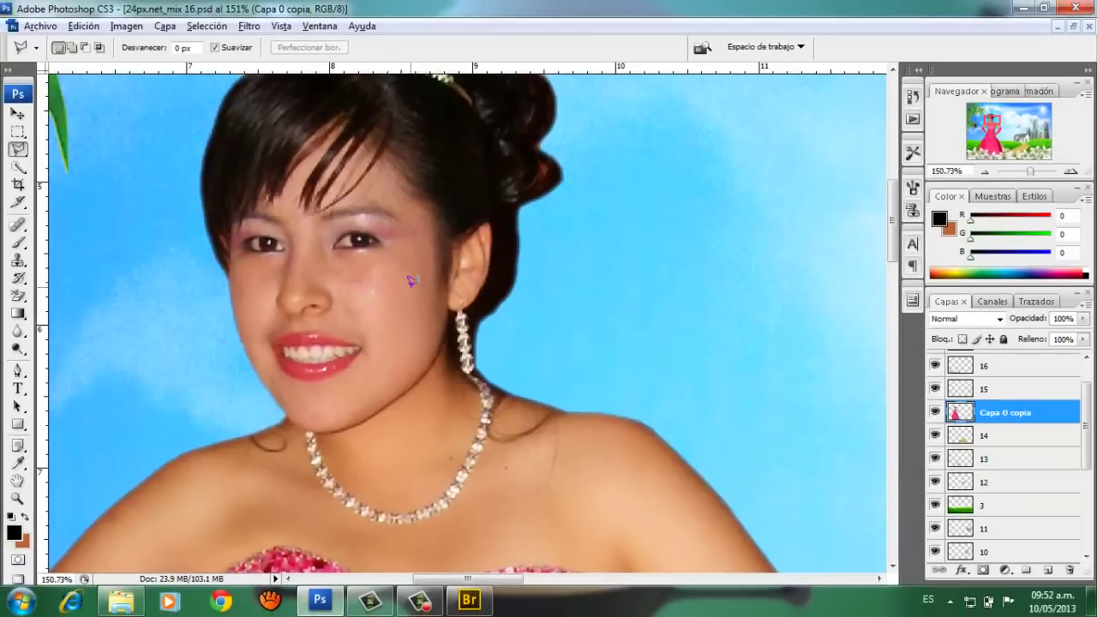
# Fit the whole image to the window and return to the Move tool
pyautogui.press('z')
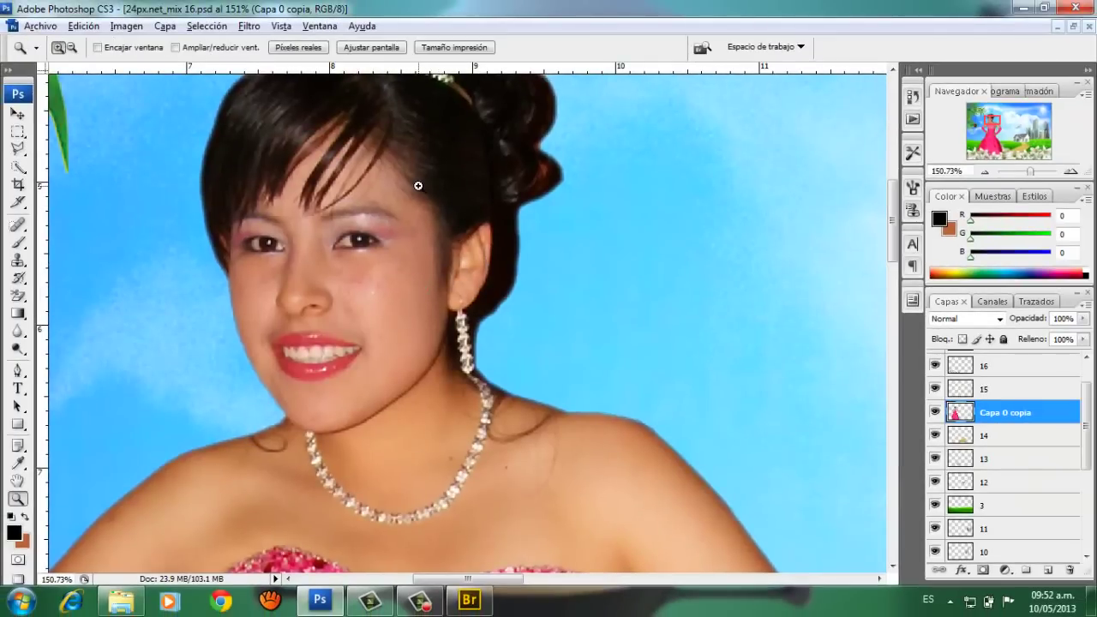
pyautogui.rightClick(419, 185)
pyautogui.click(479, 197)
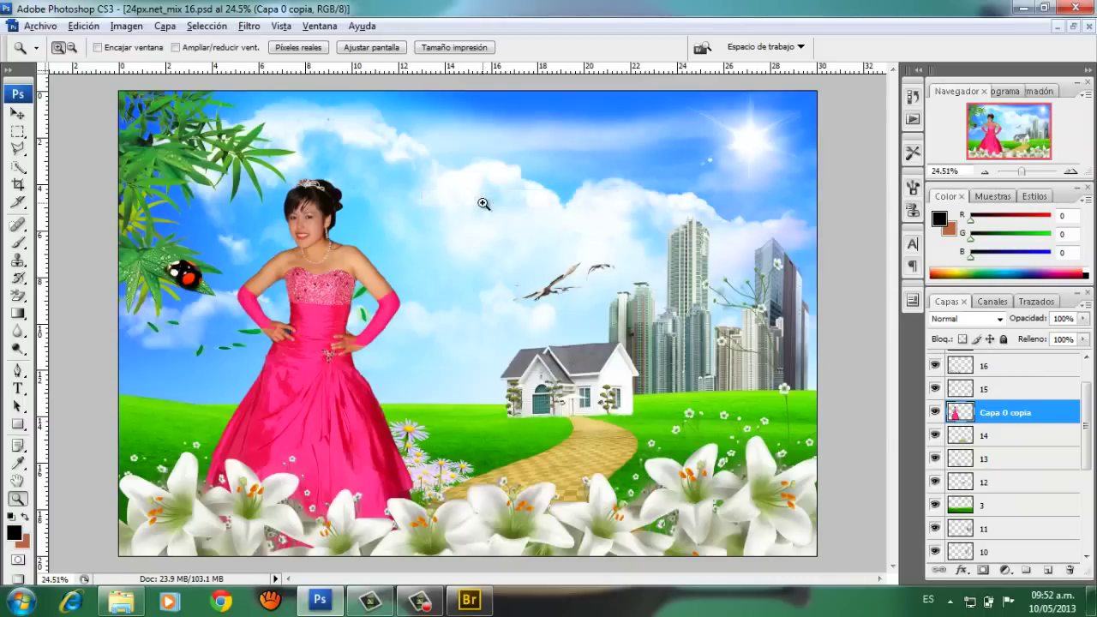
pyautogui.rightClick(230, 197)
pyautogui.click(343, 210)
pyautogui.click(18, 113)
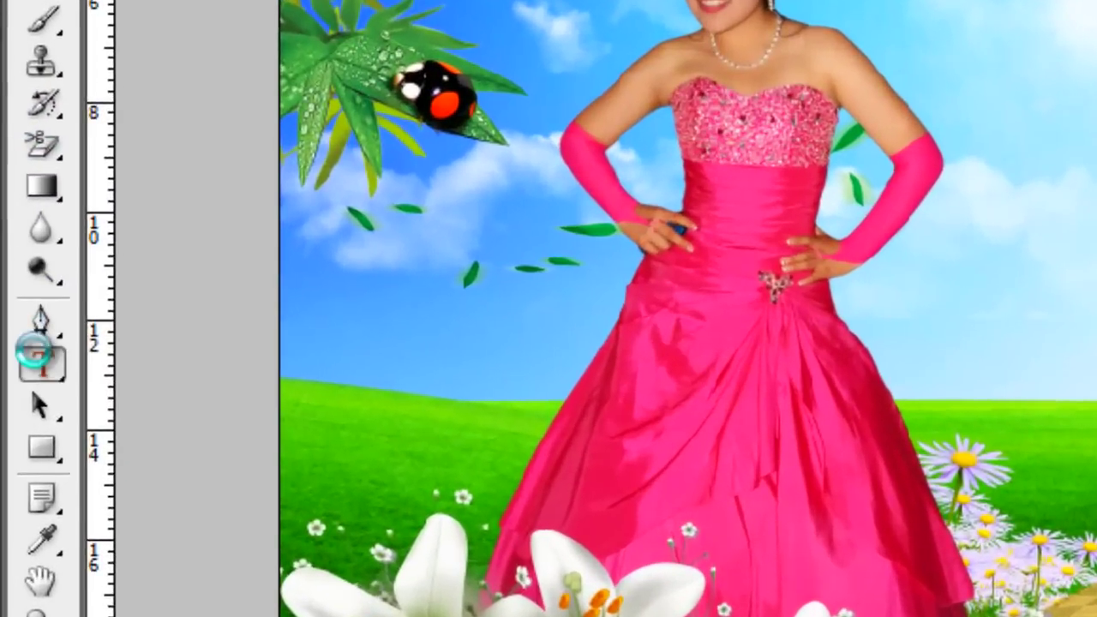
# Add a 'Mis Quince' text layer in large black gothic lettering across the sky
pyautogui.click(18, 388)
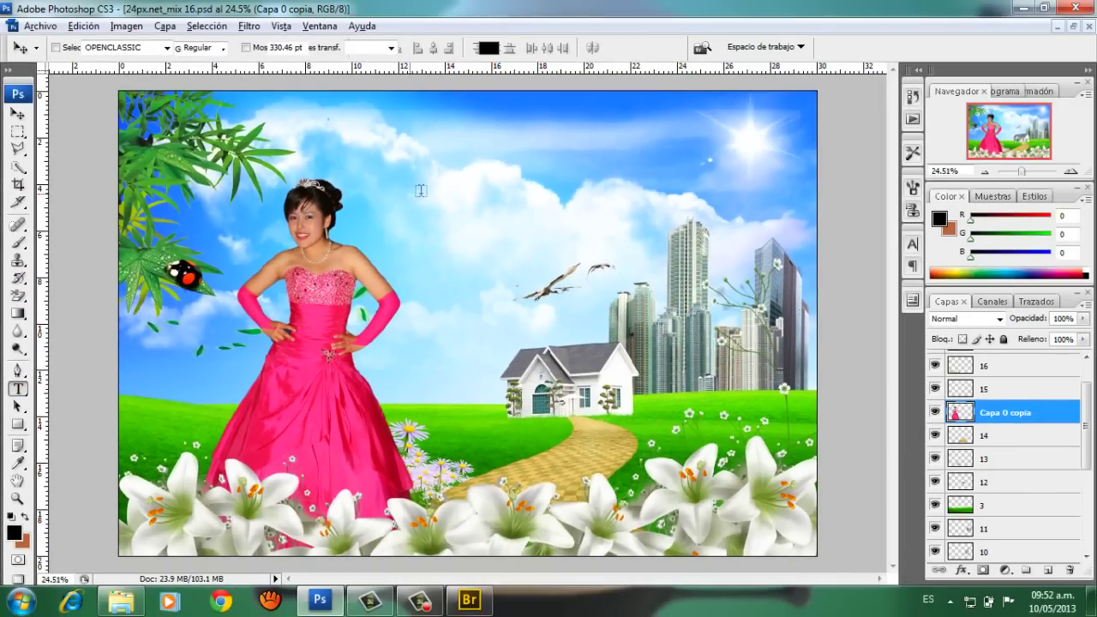
pyautogui.click(421, 203)
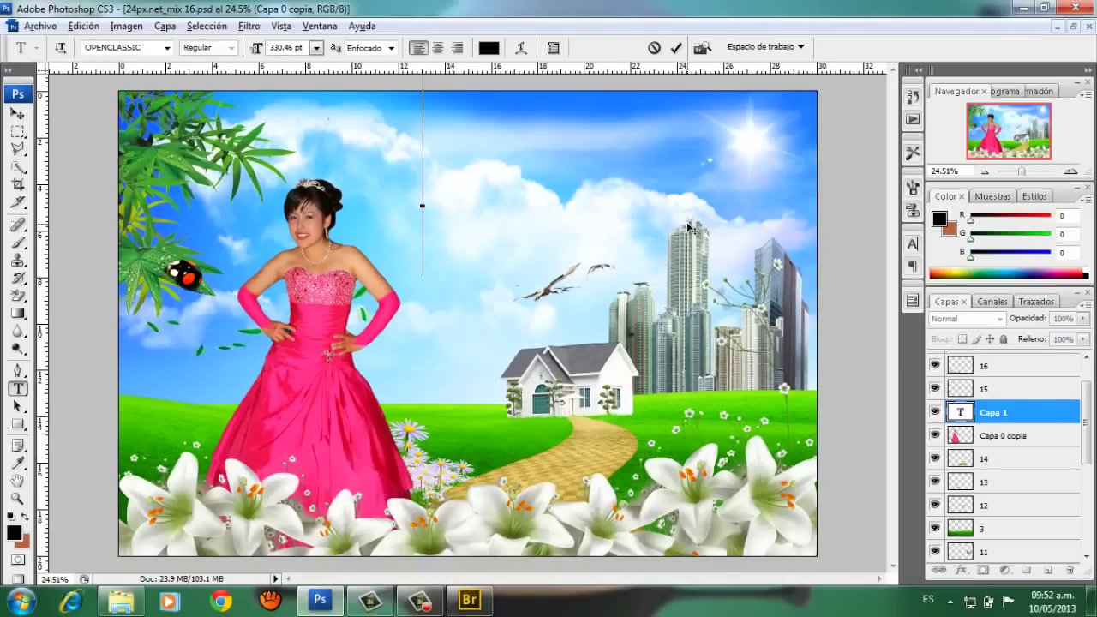
pyautogui.write('Me')
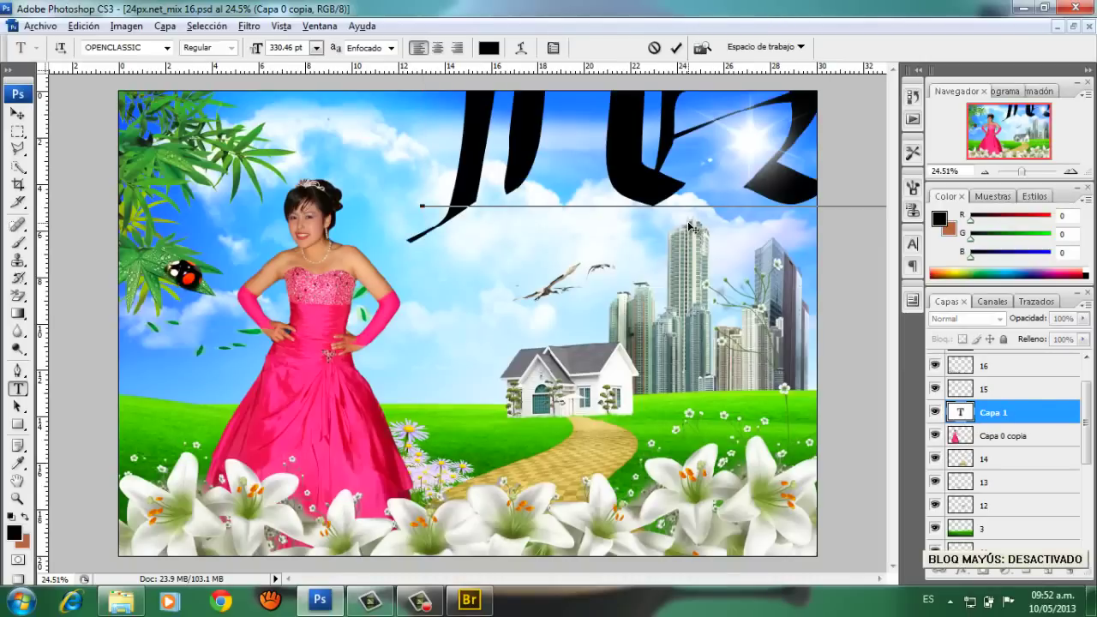
pyautogui.press('capslock')
pyautogui.press('capslock')
pyautogui.click(18, 114)
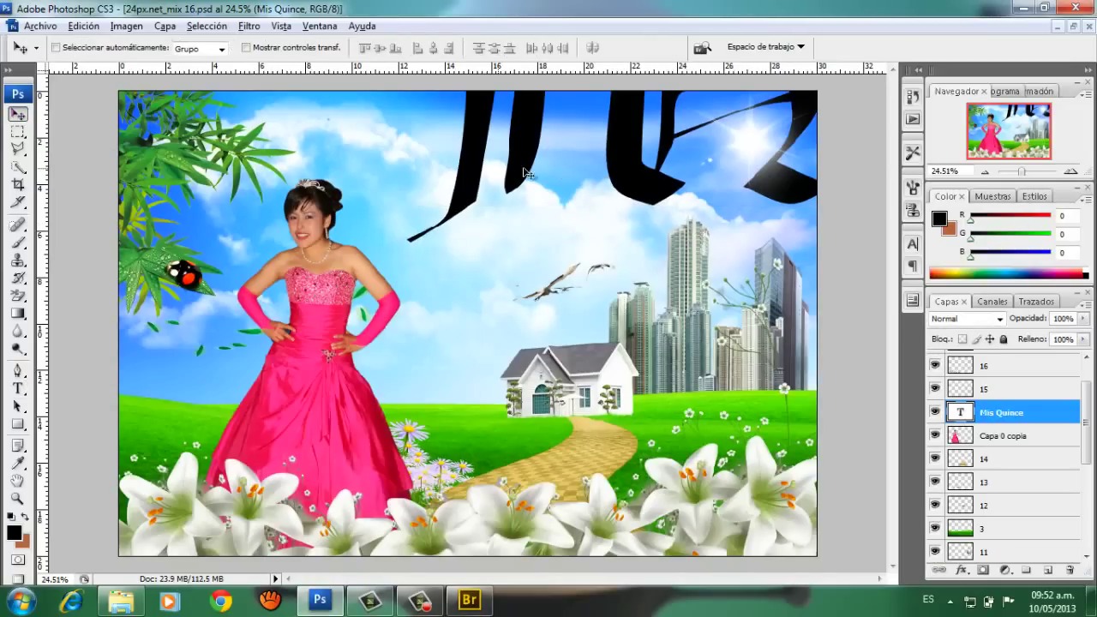
# Scale the Mis Quince title to about 18% and place it in the upper-right sky
pyautogui.moveTo(550, 166); pyautogui.dragTo(310, 342)
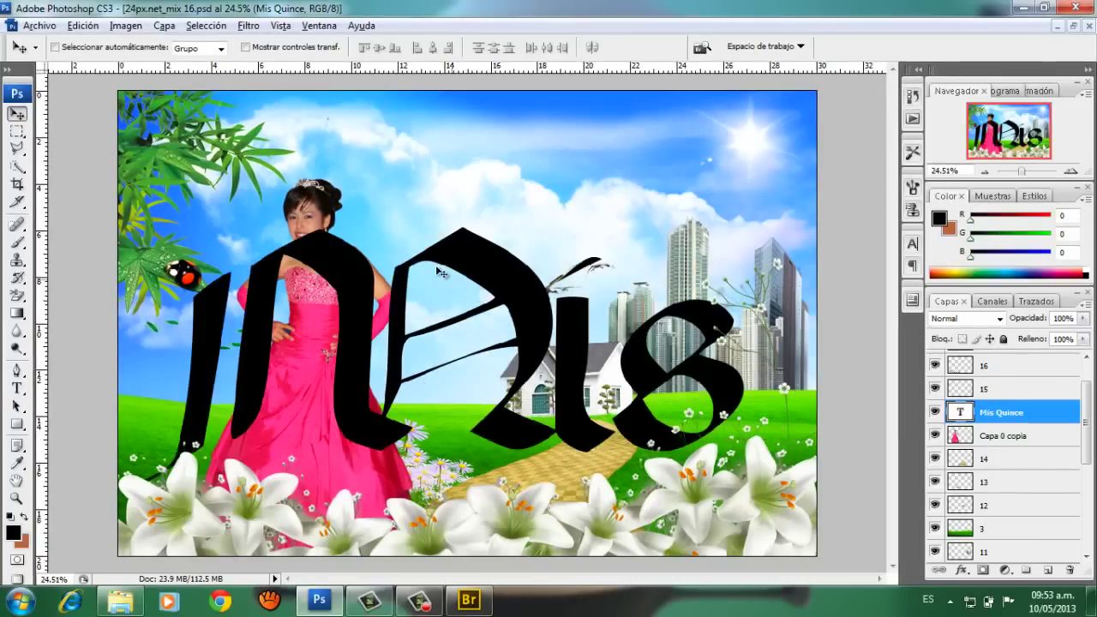
pyautogui.moveTo(349, 283); pyautogui.dragTo(326, 247)
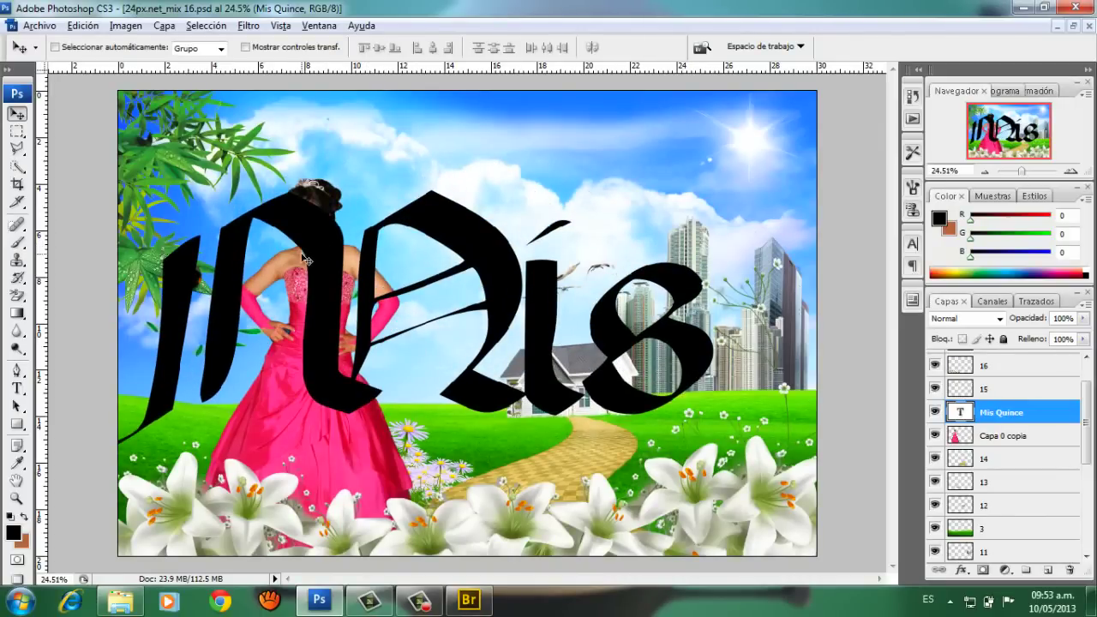
pyautogui.hotkey('ctrl', 't')
pyautogui.moveTo(104, 171)
pyautogui.mouseDown()
pyautogui.moveTo(776, 358)
pyautogui.moveTo(308, 227)
pyautogui.mouseUp()
pyautogui.moveTo(306, 177)
pyautogui.mouseDown()
pyautogui.moveTo(428, 163)
pyautogui.moveTo(305, 124)
pyautogui.moveTo(469, 160)
pyautogui.mouseUp()
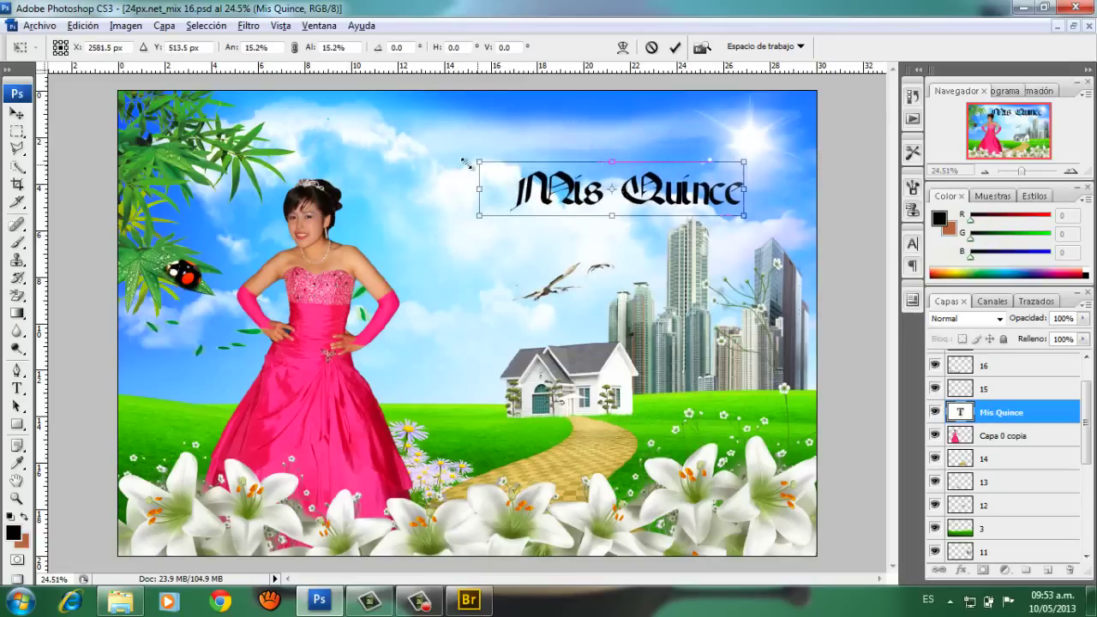
pyautogui.moveTo(607, 185)
pyautogui.mouseDown()
pyautogui.moveTo(667, 190)
pyautogui.moveTo(579, 362)
pyautogui.moveTo(611, 437)
pyautogui.moveTo(629, 420)
pyautogui.moveTo(618, 416)
pyautogui.moveTo(548, 144)
pyautogui.moveTo(594, 182)
pyautogui.moveTo(628, 193)
pyautogui.moveTo(643, 183)
pyautogui.mouseUp()
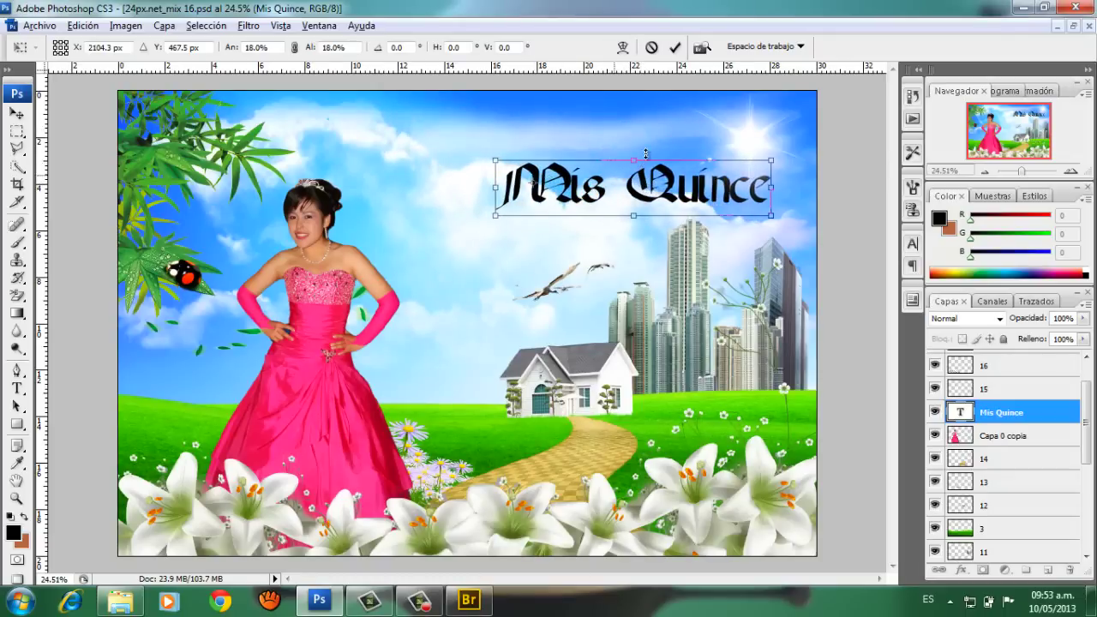
pyautogui.press('Return')
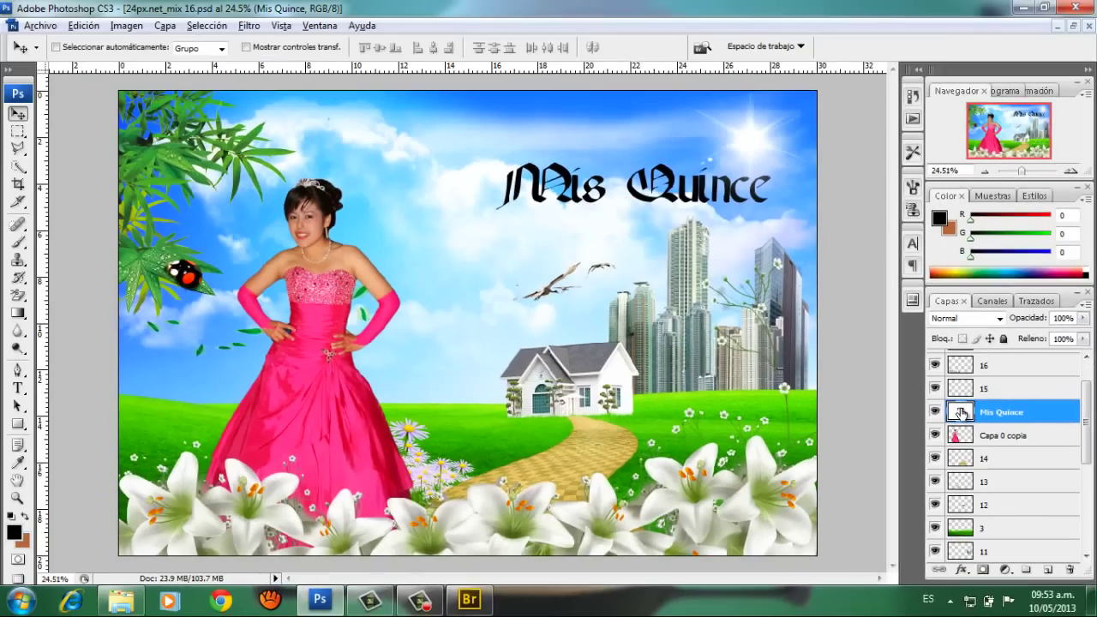
# Change the Mis Quince text colour to crimson c6083c, starting from the dress pink
pyautogui.doubleClick(960, 413)
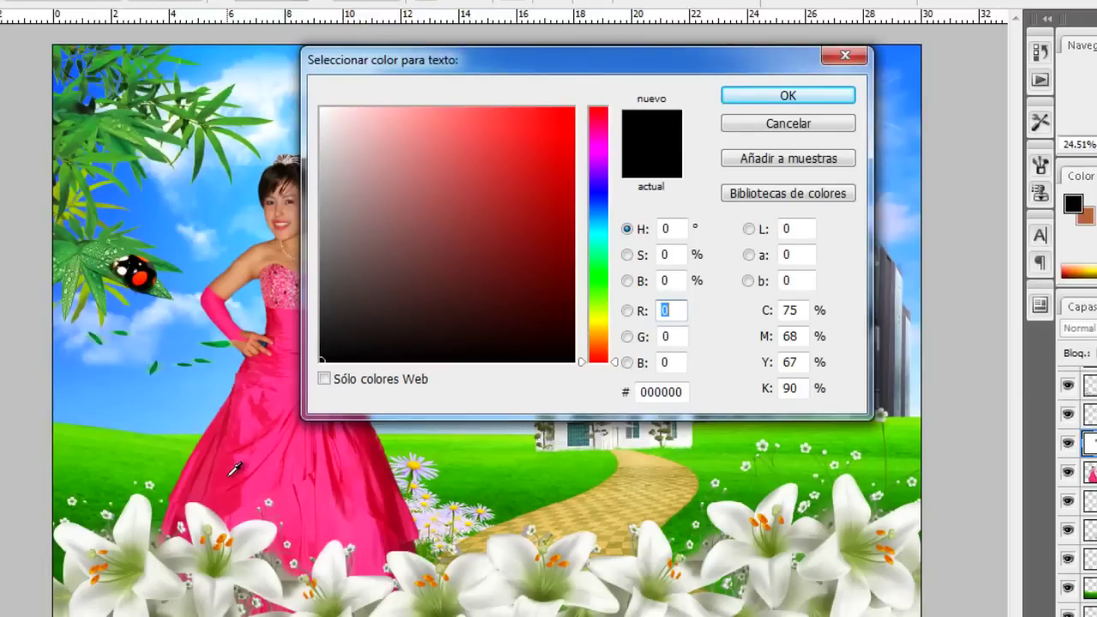
pyautogui.click(230, 473)
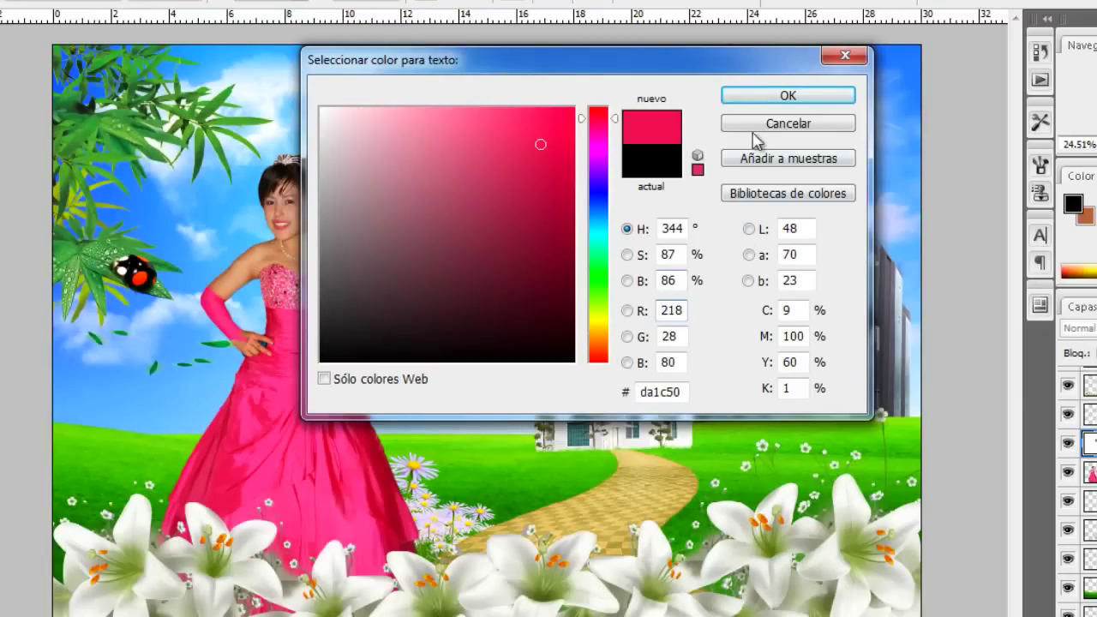
pyautogui.click(781, 97)
pyautogui.click(787, 167)
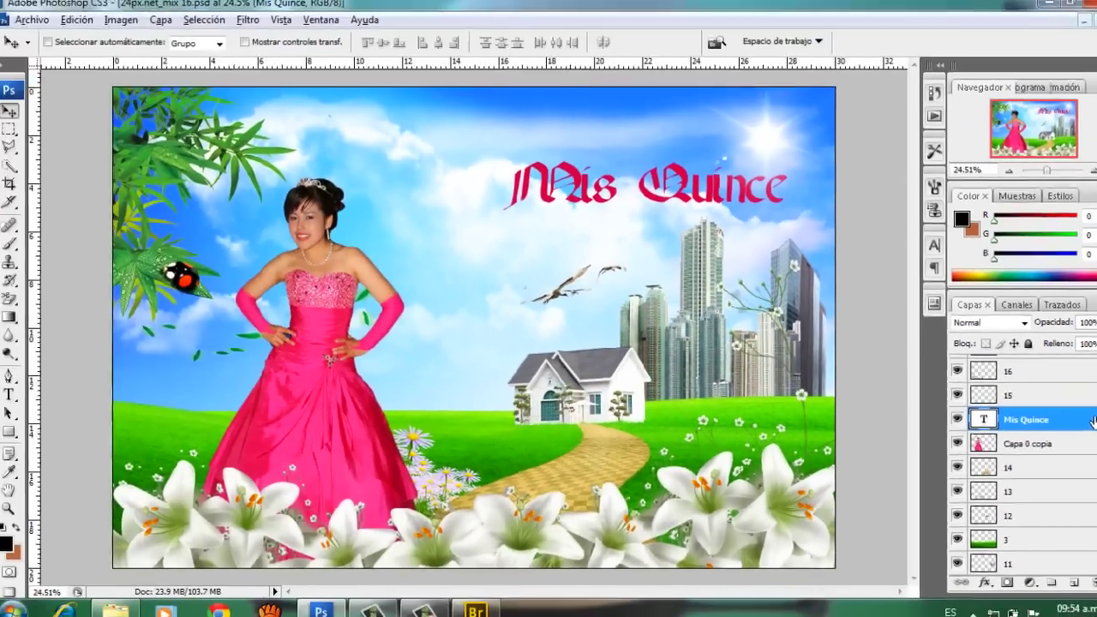
# Give the Mis Quince title a drop shadow with adjusted opacity and greater distance
pyautogui.doubleClick(1075, 291)
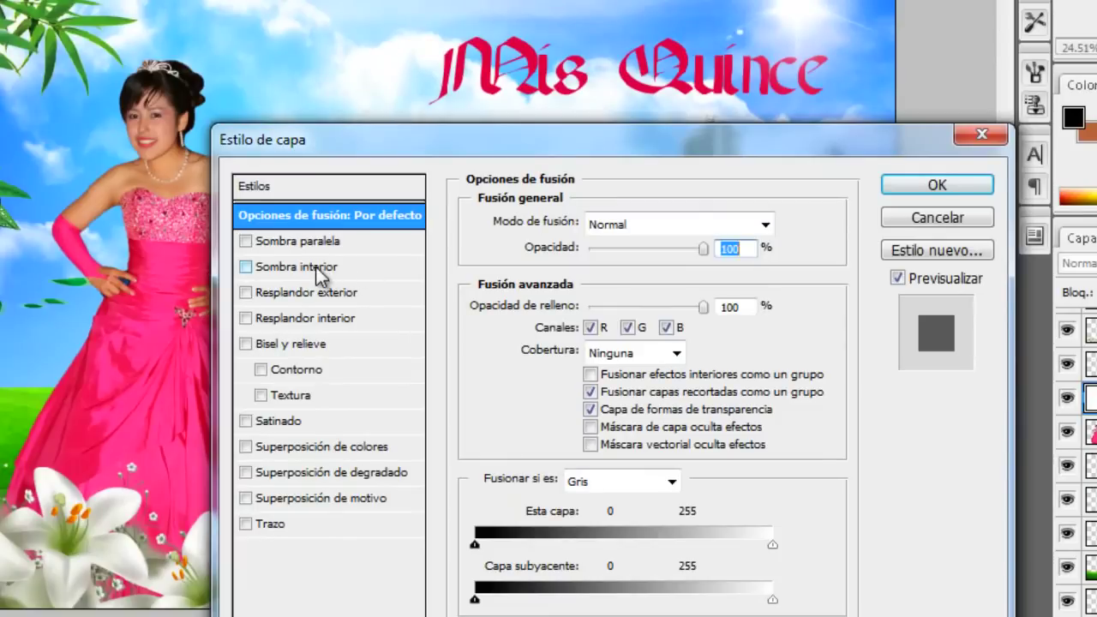
pyautogui.click(247, 241)
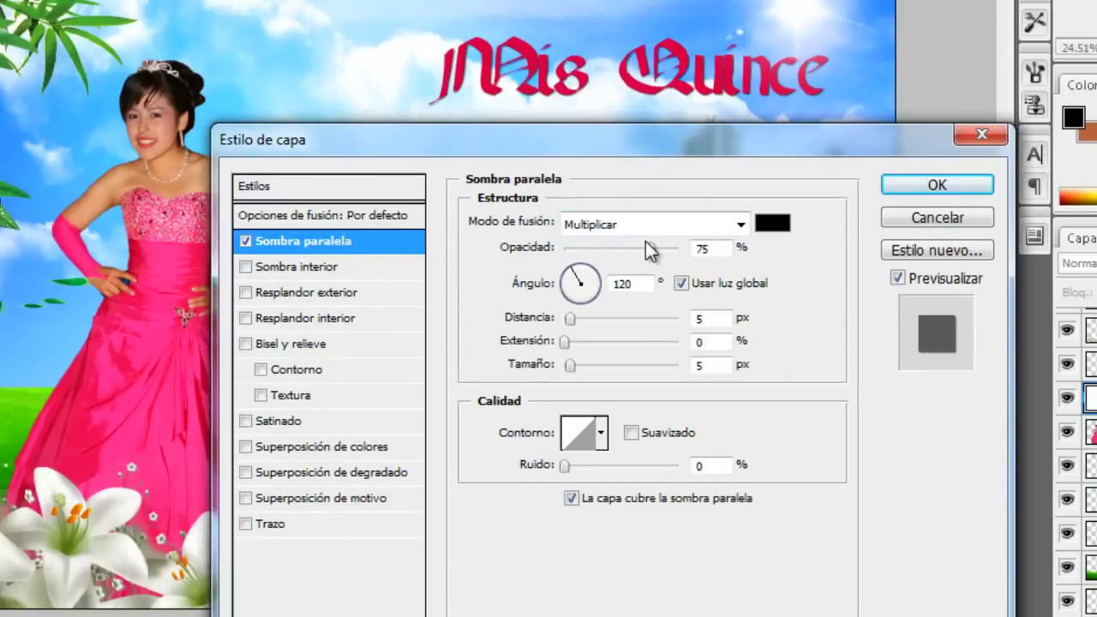
pyautogui.moveTo(661, 247)
pyautogui.mouseDown()
pyautogui.moveTo(628, 261)
pyautogui.moveTo(662, 265)
pyautogui.mouseUp()
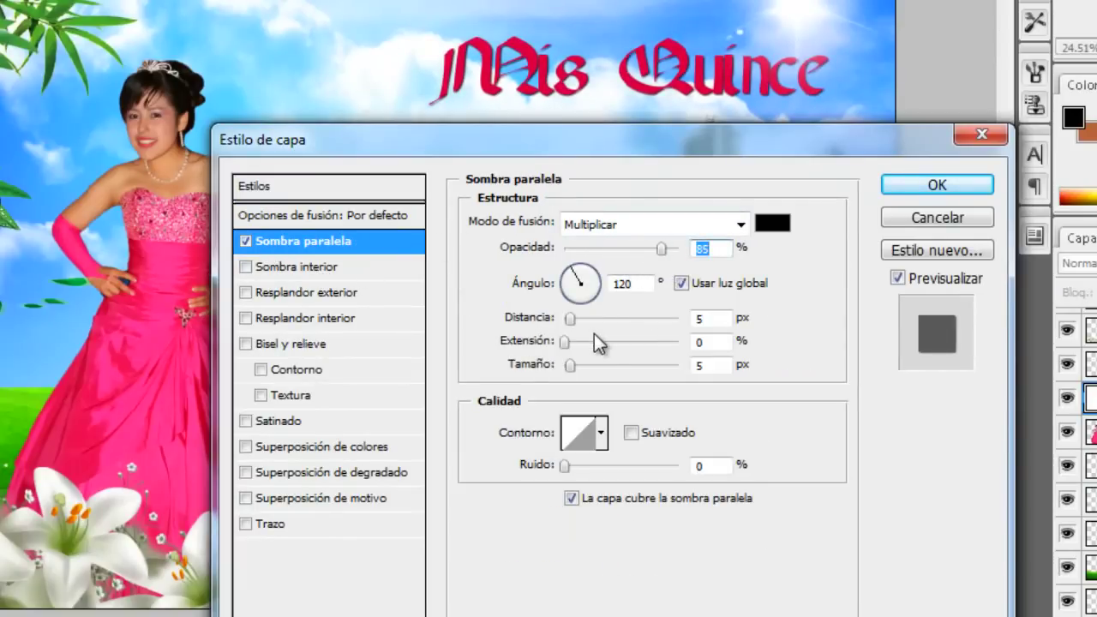
pyautogui.moveTo(569, 319); pyautogui.dragTo(571, 317)
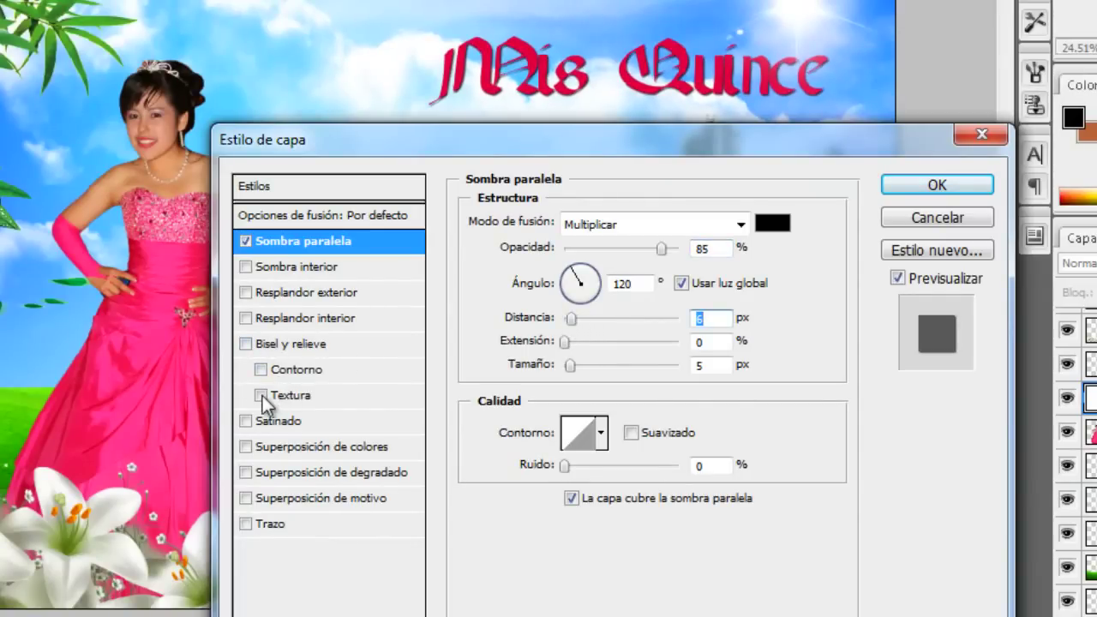
# Add a bevel and emboss at 307% depth and 4 px size, then move the title down onto the garden path
pyautogui.click(278, 343)
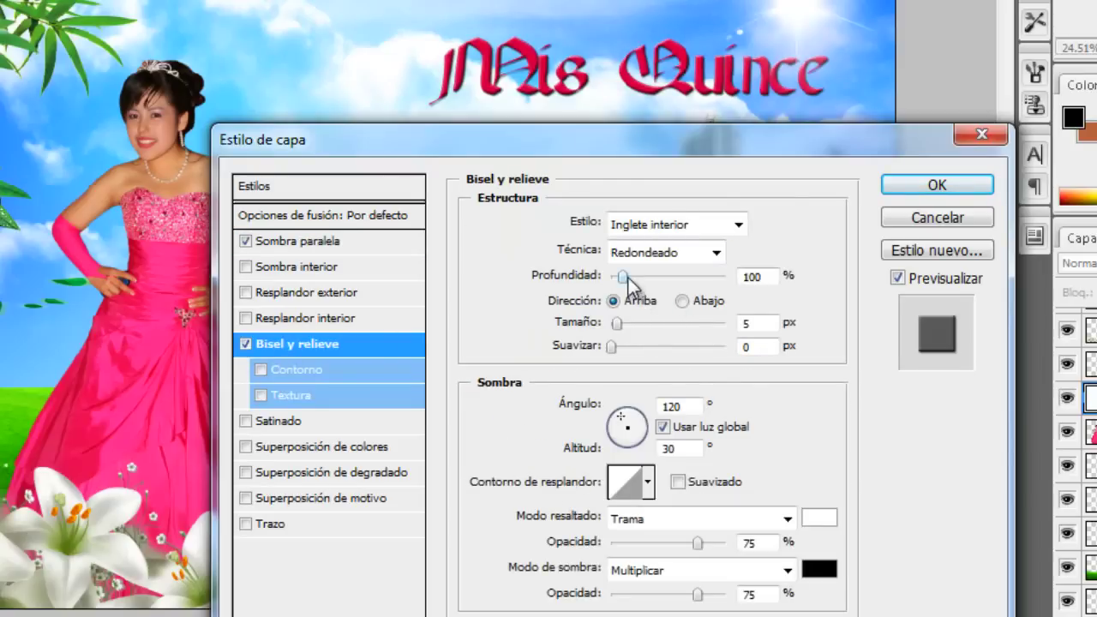
pyautogui.moveTo(627, 277)
pyautogui.mouseDown()
pyautogui.moveTo(646, 267)
pyautogui.moveTo(645, 279)
pyautogui.mouseUp()
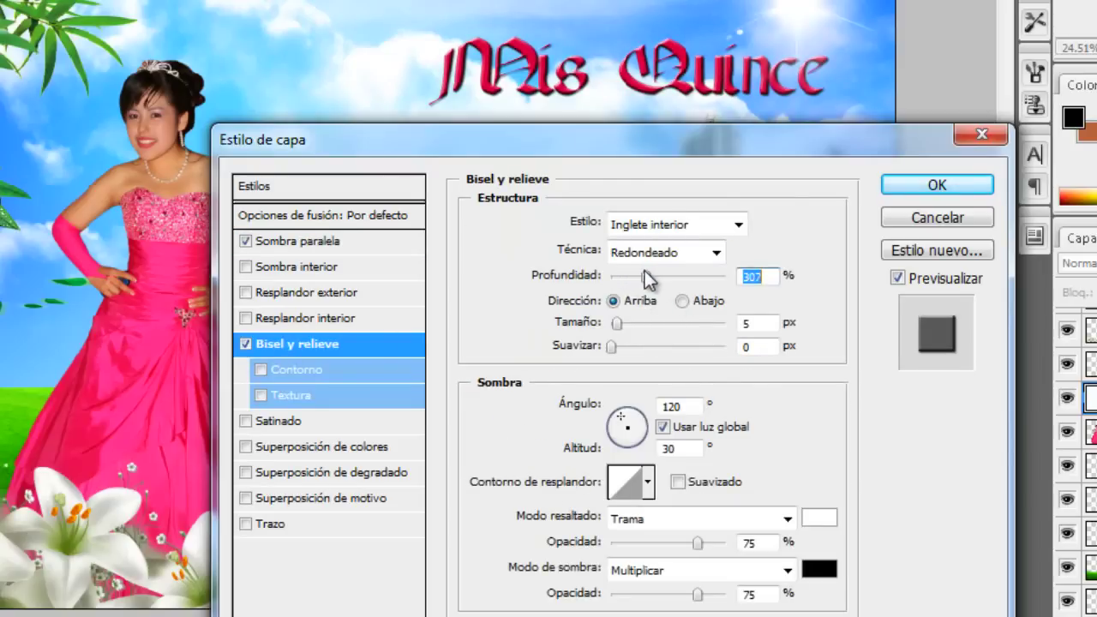
pyautogui.moveTo(618, 324); pyautogui.dragTo(616, 325)
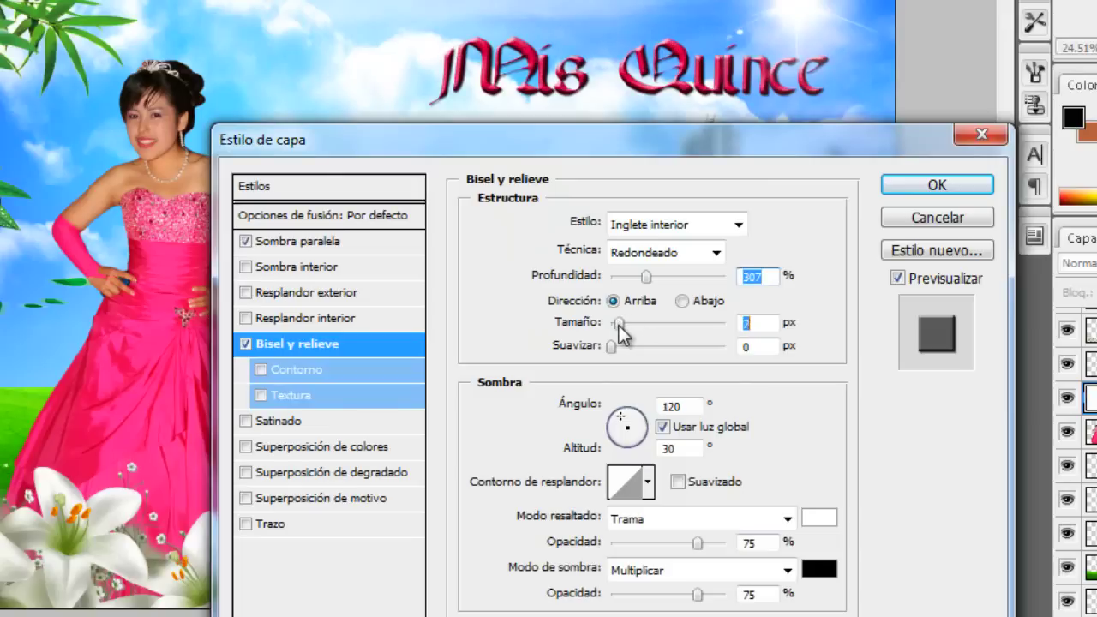
pyautogui.click(948, 180)
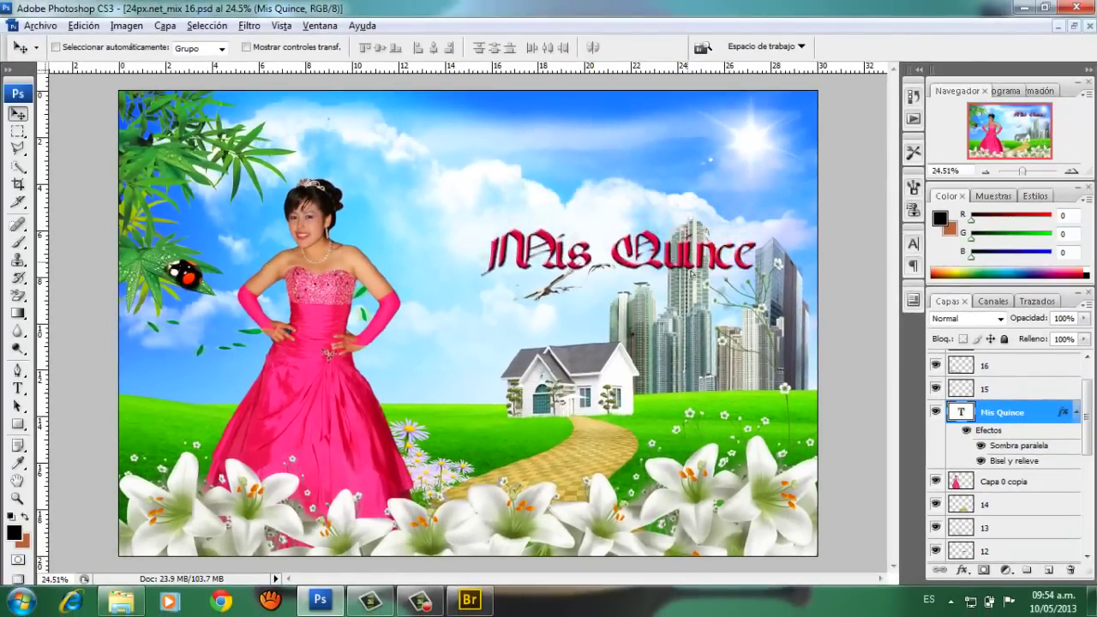
pyautogui.moveTo(679, 257)
pyautogui.mouseDown()
pyautogui.moveTo(671, 452)
pyautogui.moveTo(675, 438)
pyautogui.mouseUp()
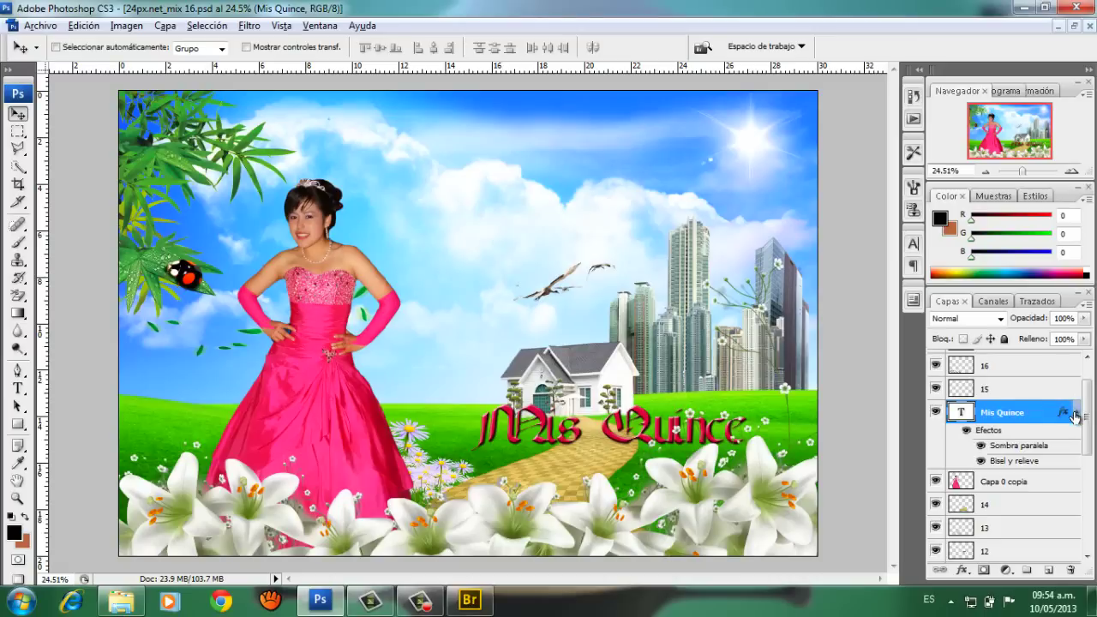
# Place the Mis Quince layer just below layer 18 and nudge the title down over the garden path
pyautogui.scroll(2, 1083, 418)
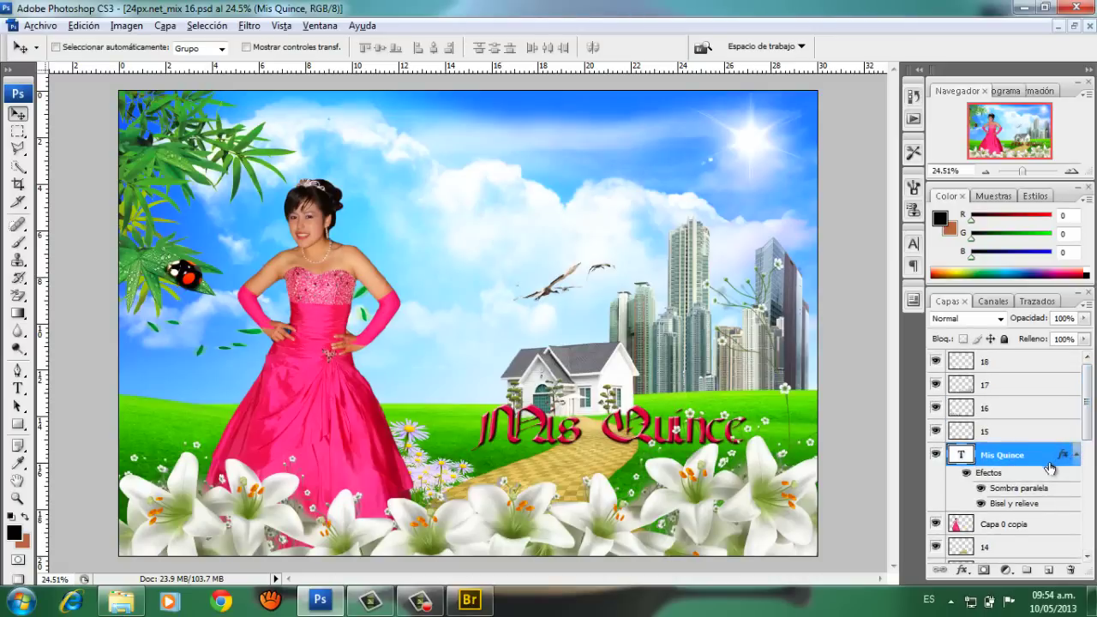
pyautogui.moveTo(1028, 455); pyautogui.dragTo(1019, 374)
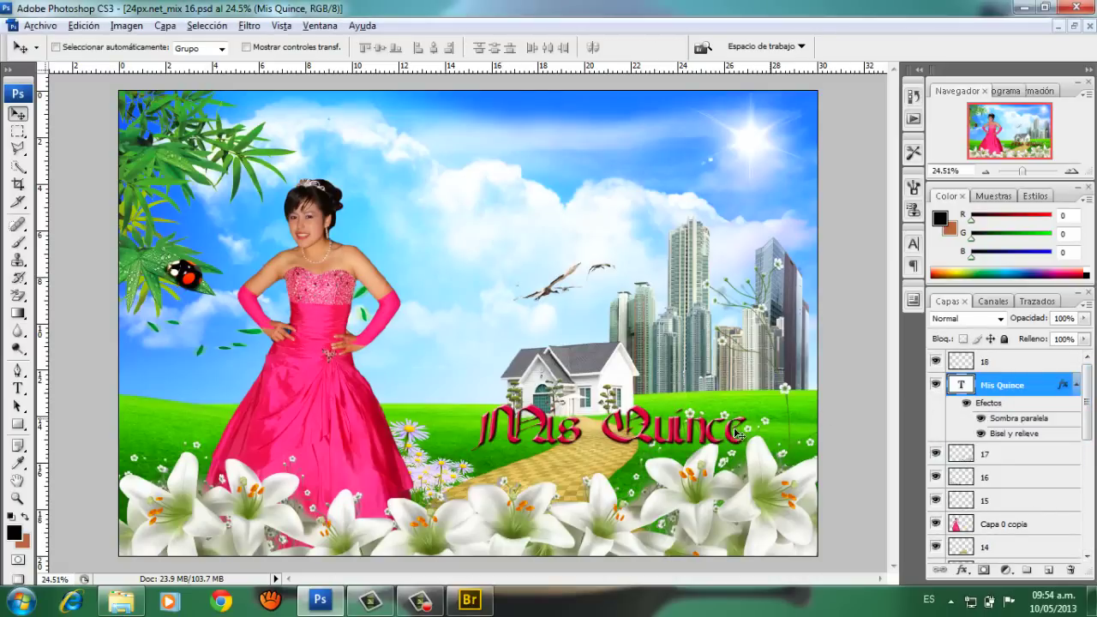
pyautogui.moveTo(669, 439)
pyautogui.mouseDown()
pyautogui.moveTo(682, 476)
pyautogui.moveTo(660, 456)
pyautogui.mouseUp()
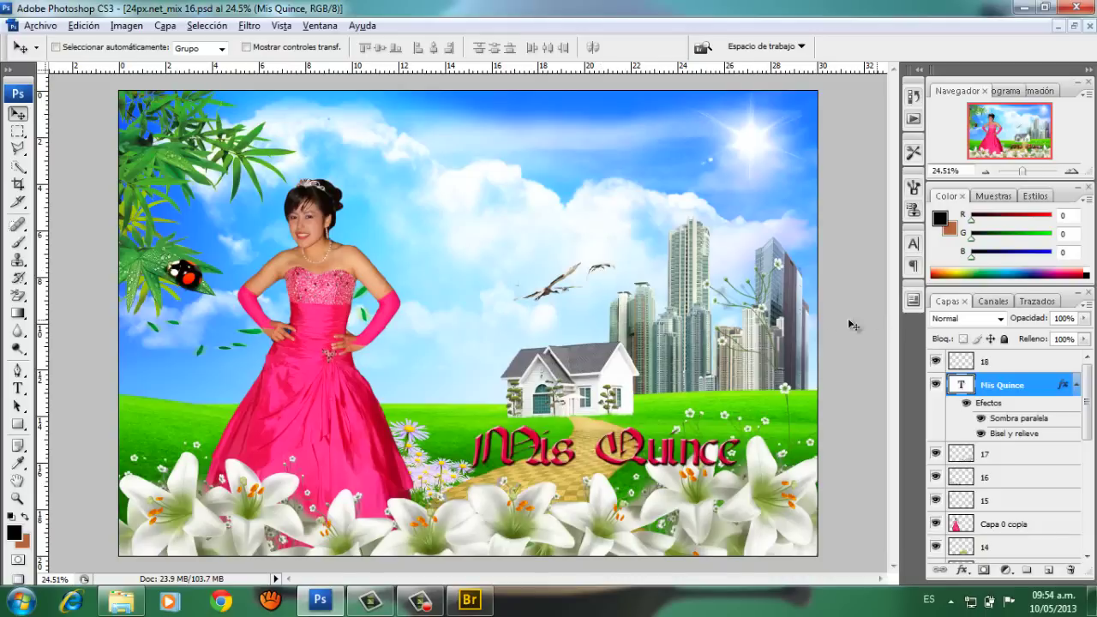
pyautogui.click(1076, 385)
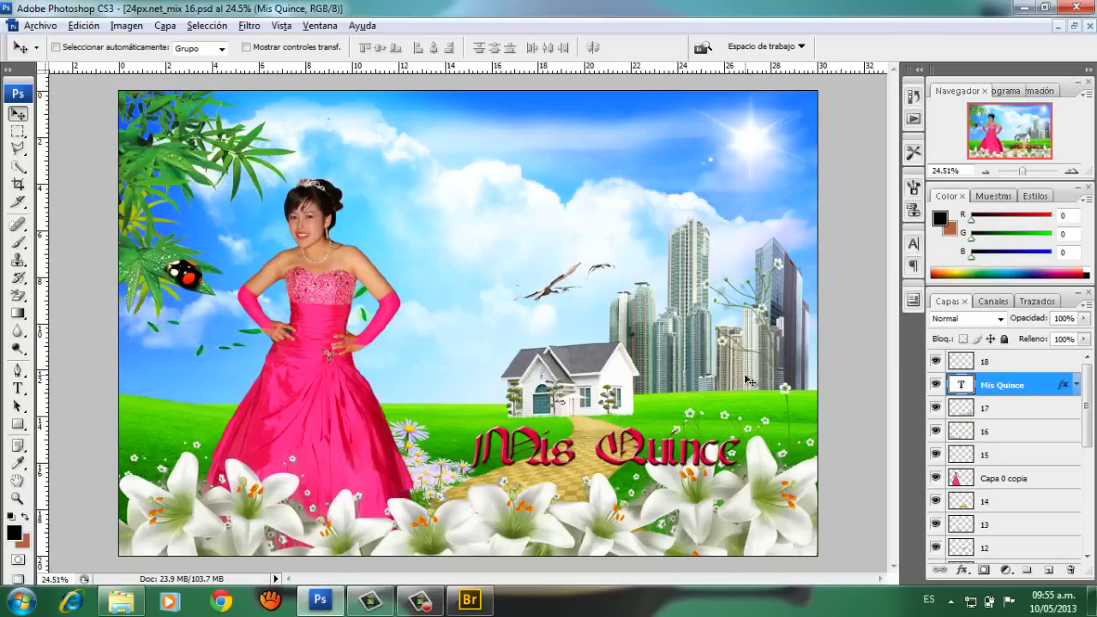
pyautogui.click(1016, 484)
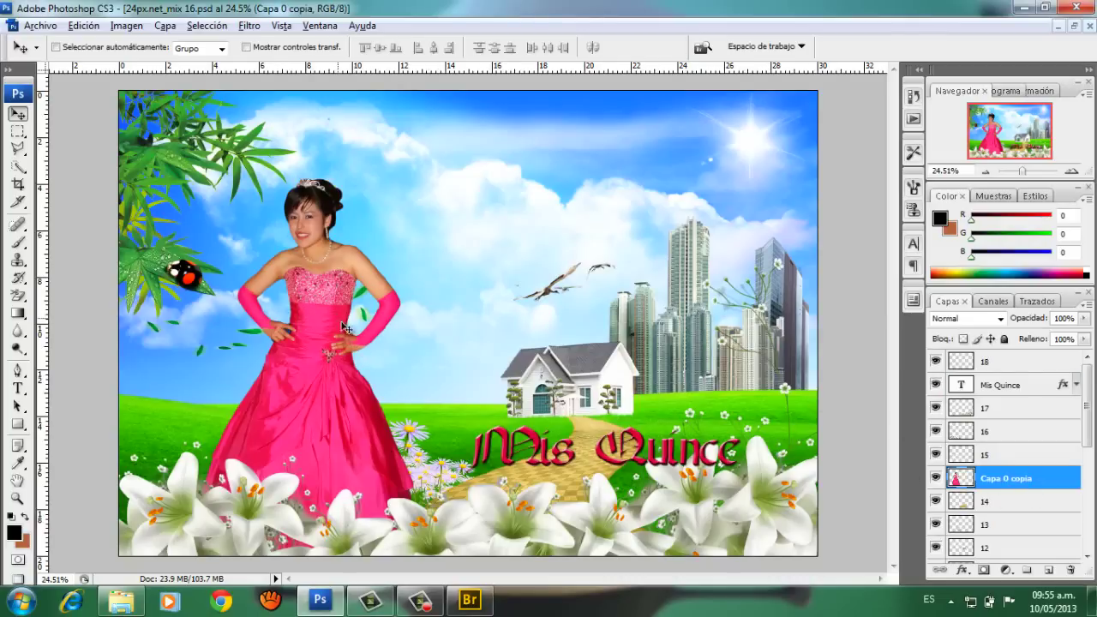
# Show the rulers and drag out two vertical guides bracketing the pink-gown girl
pyautogui.hotkey('ctrl', 't')
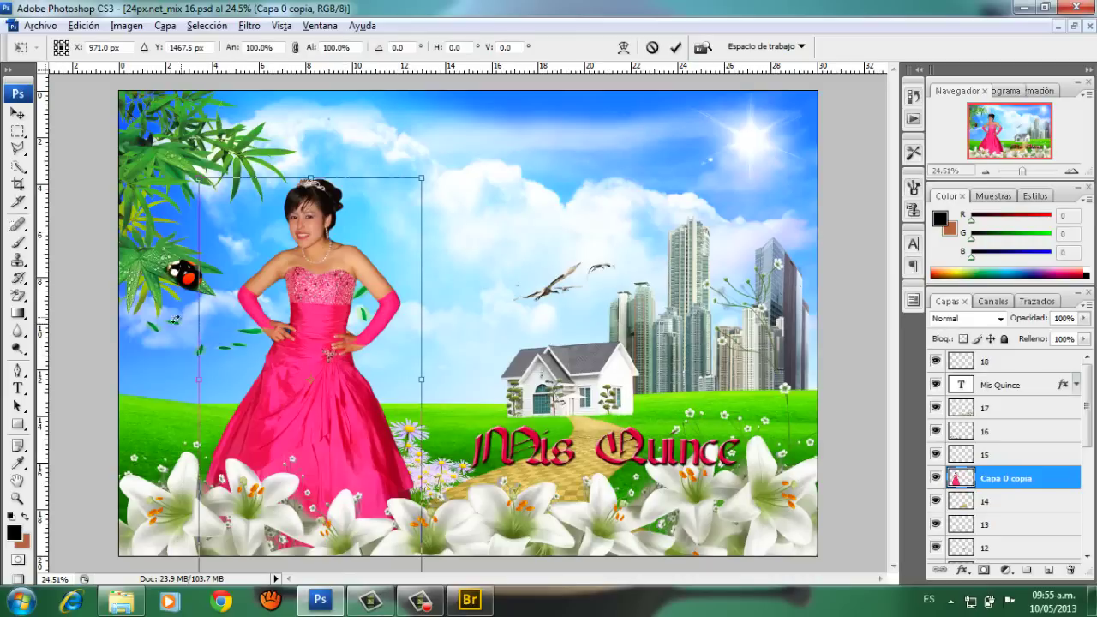
pyautogui.press('Return')
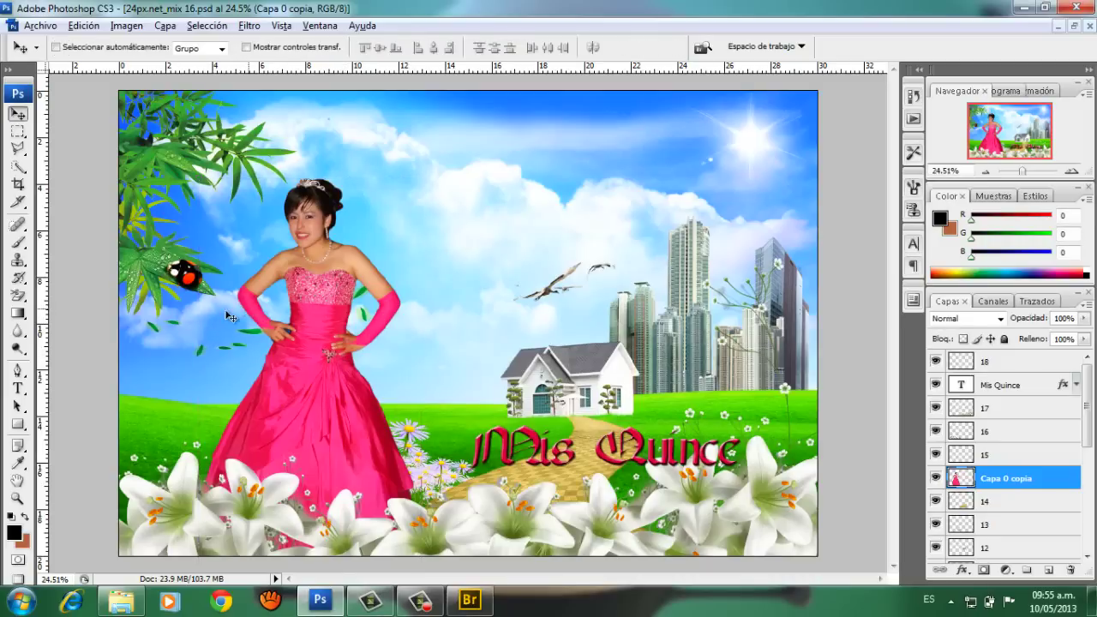
pyautogui.hotkey('ctrl', 'r')
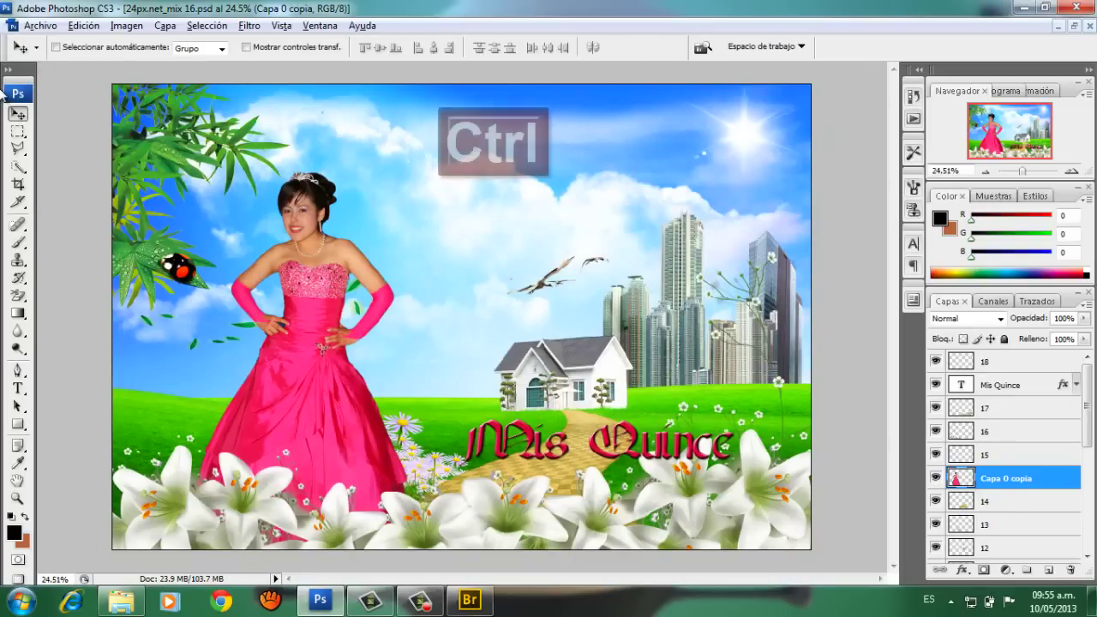
pyautogui.hotkey('ctrl', 'r')
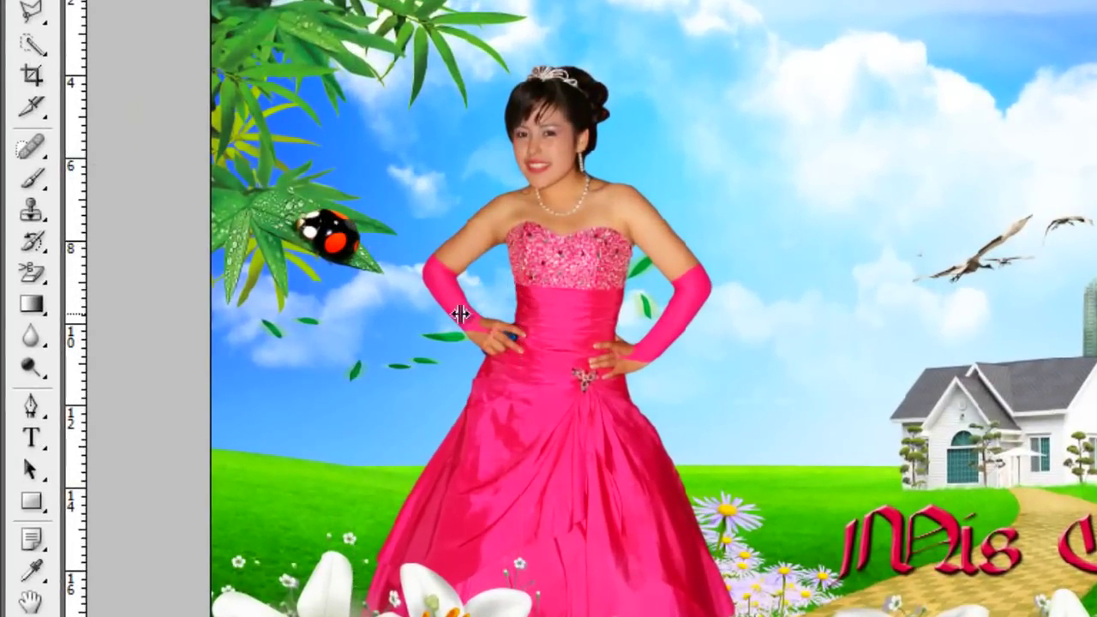
pyautogui.moveTo(519, 291)
pyautogui.mouseDown()
pyautogui.moveTo(311, 346)
pyautogui.moveTo(412, 346)
pyautogui.mouseUp()
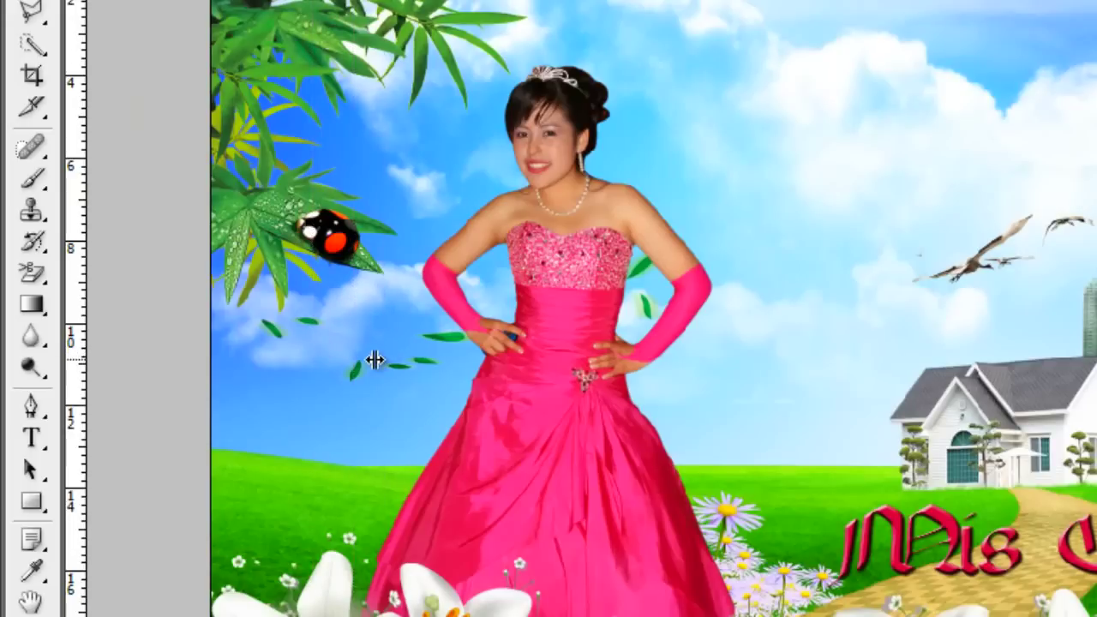
pyautogui.moveTo(413, 346); pyautogui.dragTo(353, 368)
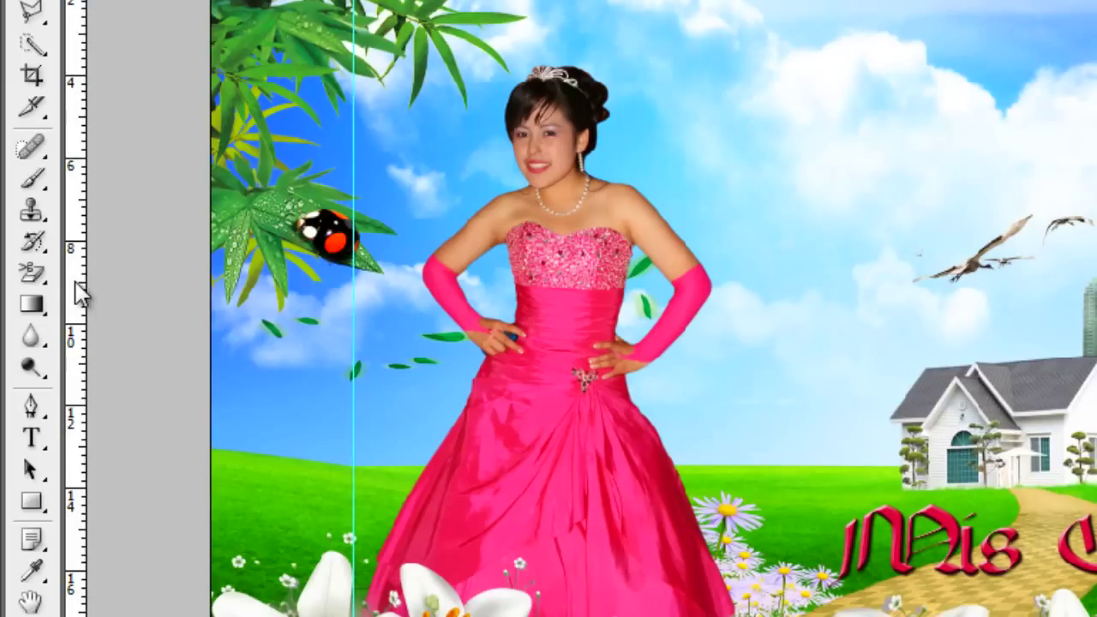
pyautogui.moveTo(80, 293)
pyautogui.mouseDown()
pyautogui.moveTo(459, 350)
pyautogui.moveTo(765, 413)
pyautogui.moveTo(742, 427)
pyautogui.mouseUp()
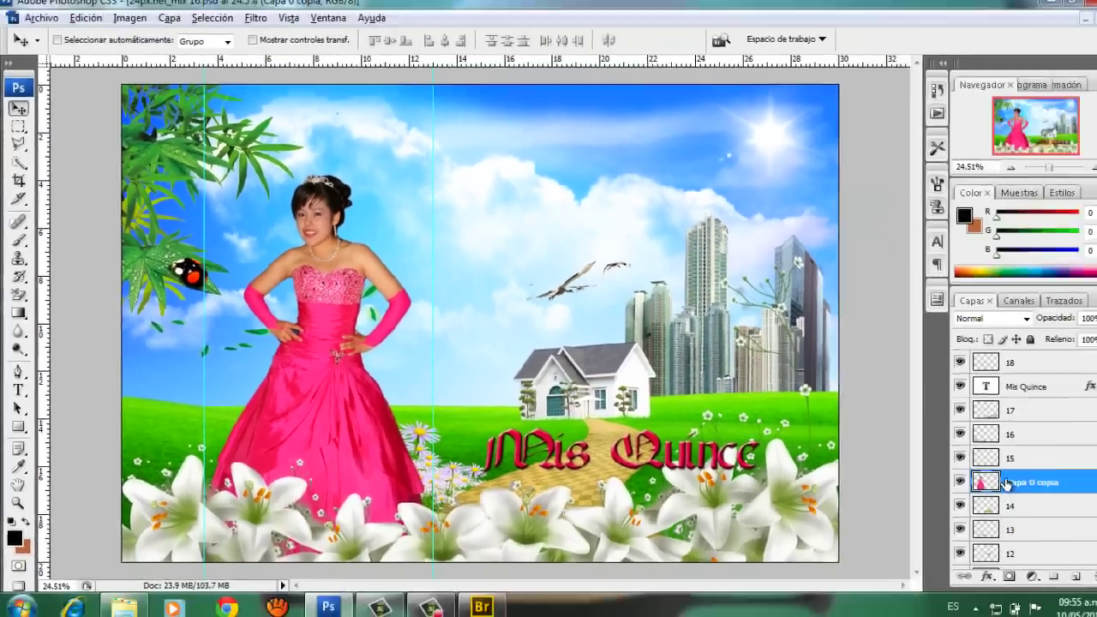
# Flip the girl horizontally at full width (-100%) with Free Transform
pyautogui.hotkey('ctrl', 't')
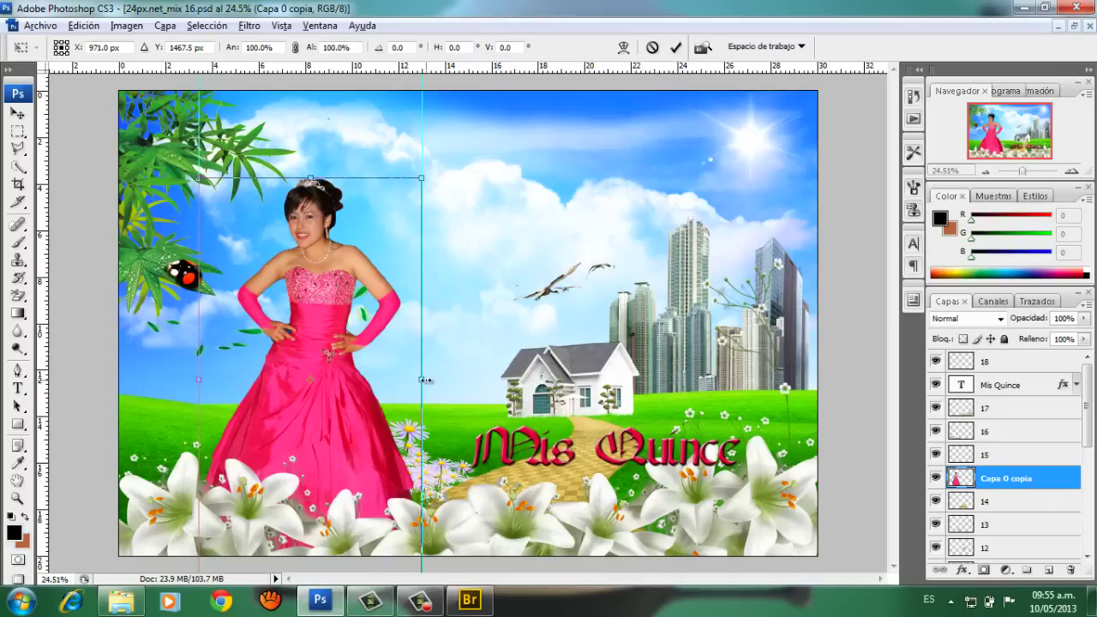
pyautogui.moveTo(425, 379); pyautogui.dragTo(310, 379)
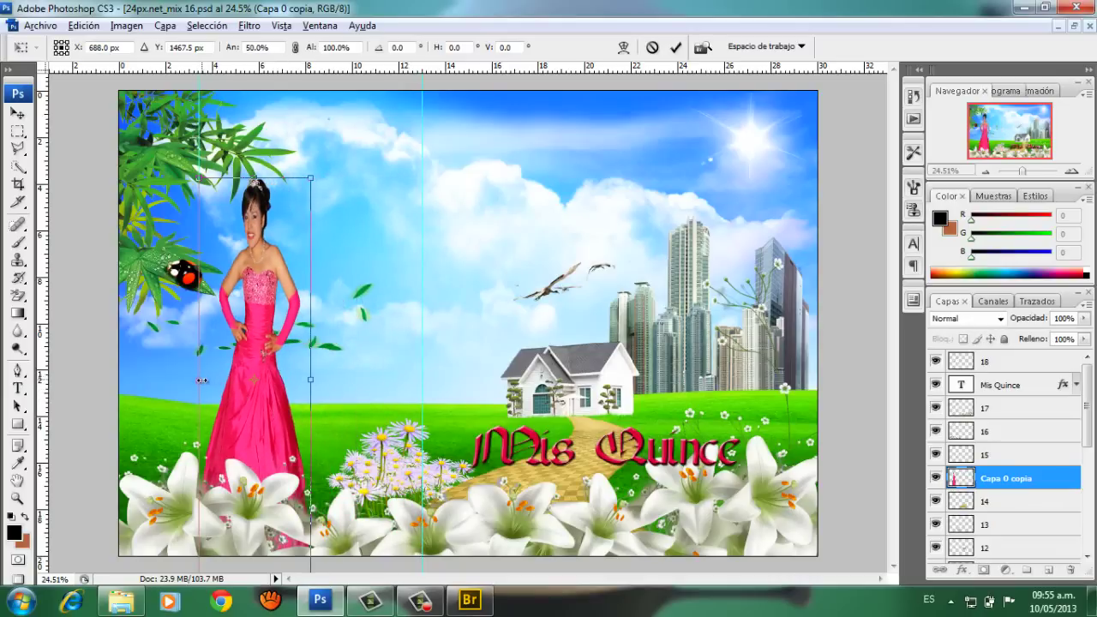
pyautogui.moveTo(202, 379); pyautogui.dragTo(421, 380)
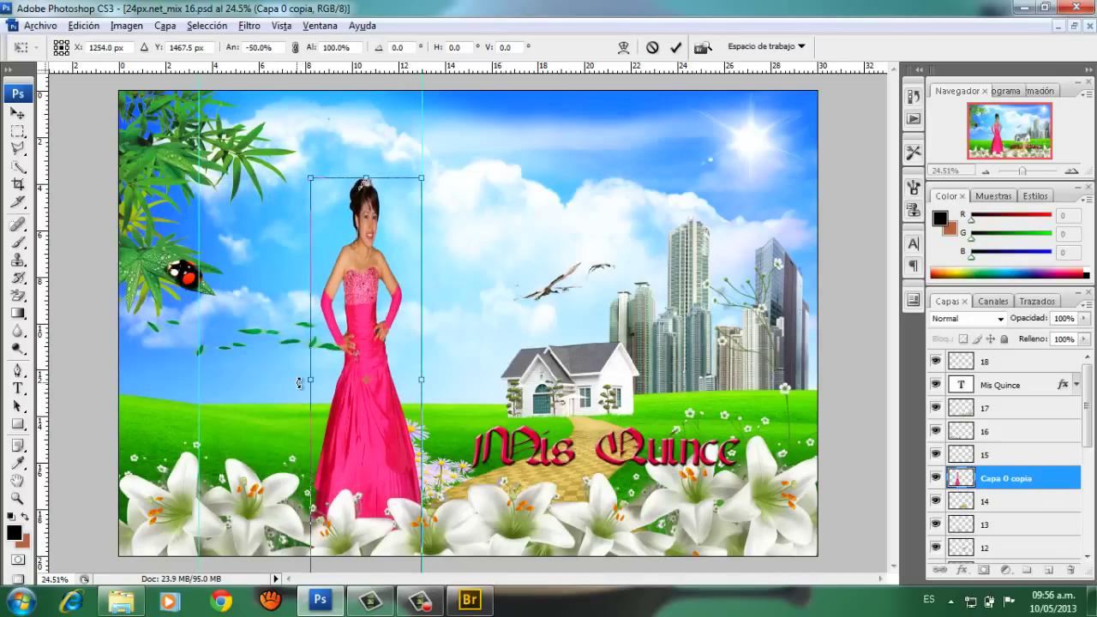
pyautogui.moveTo(309, 379); pyautogui.dragTo(199, 379)
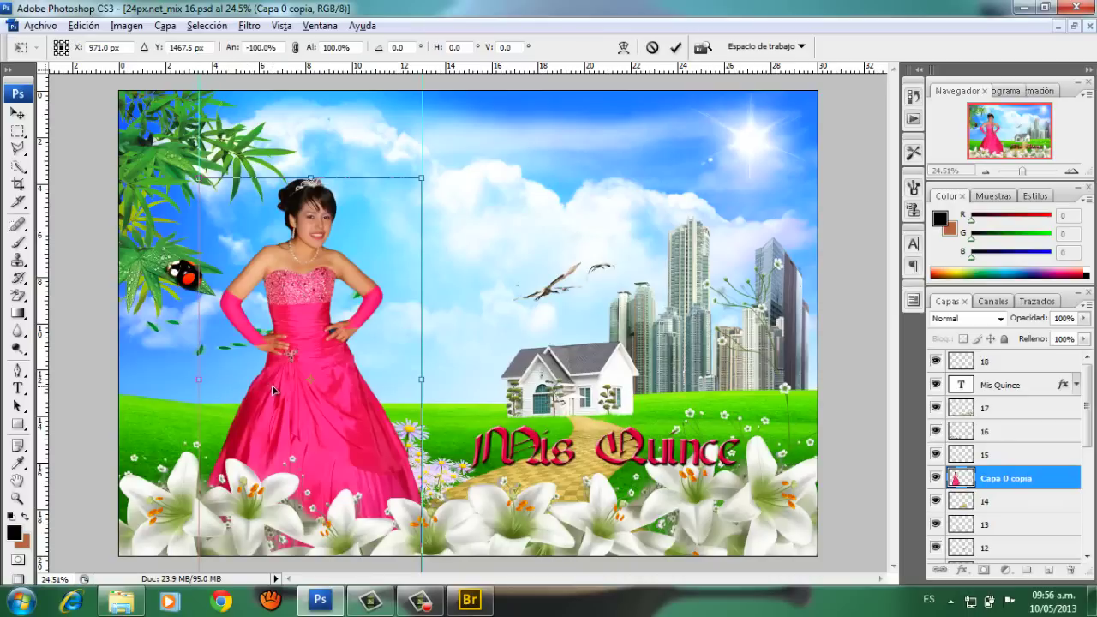
pyautogui.press('Return')
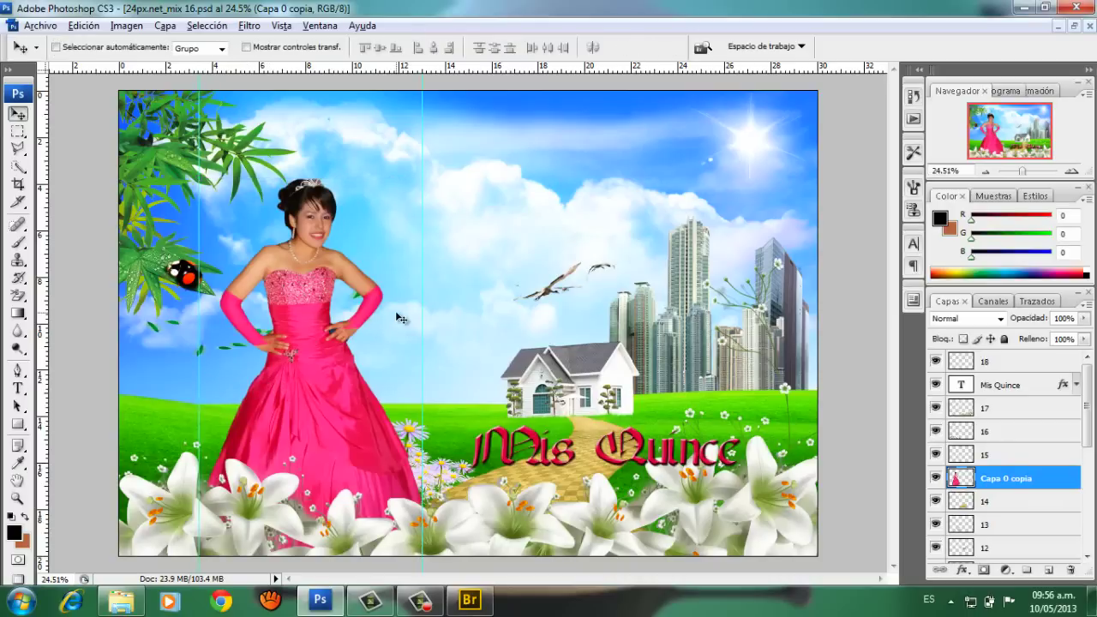
# Move the girl up and slightly left, and drag both vertical guides off the canvas
pyautogui.moveTo(335, 364)
pyautogui.mouseDown()
pyautogui.moveTo(324, 362)
pyautogui.moveTo(394, 374)
pyautogui.moveTo(362, 374)
pyautogui.mouseUp()
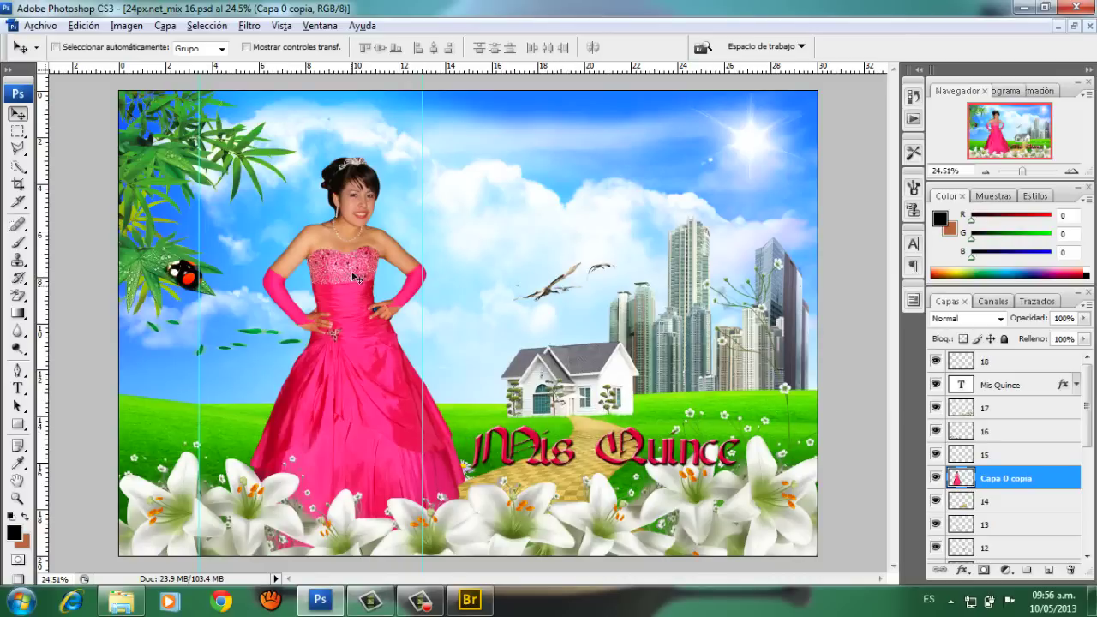
pyautogui.moveTo(187, 234); pyautogui.dragTo(47, 305)
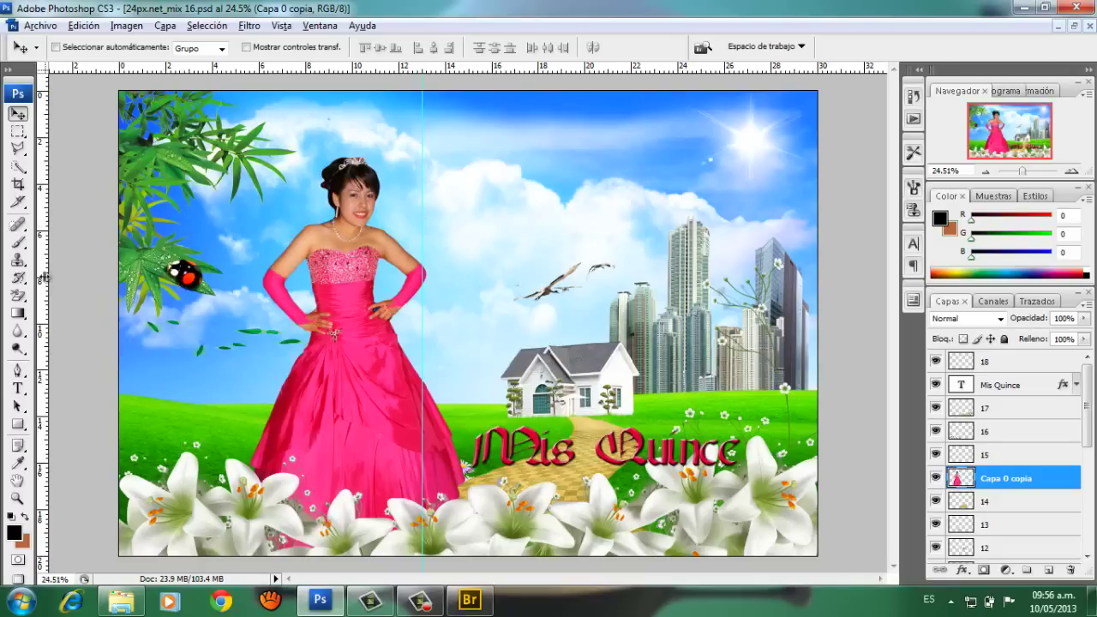
pyautogui.moveTo(45, 276); pyautogui.dragTo(41, 285)
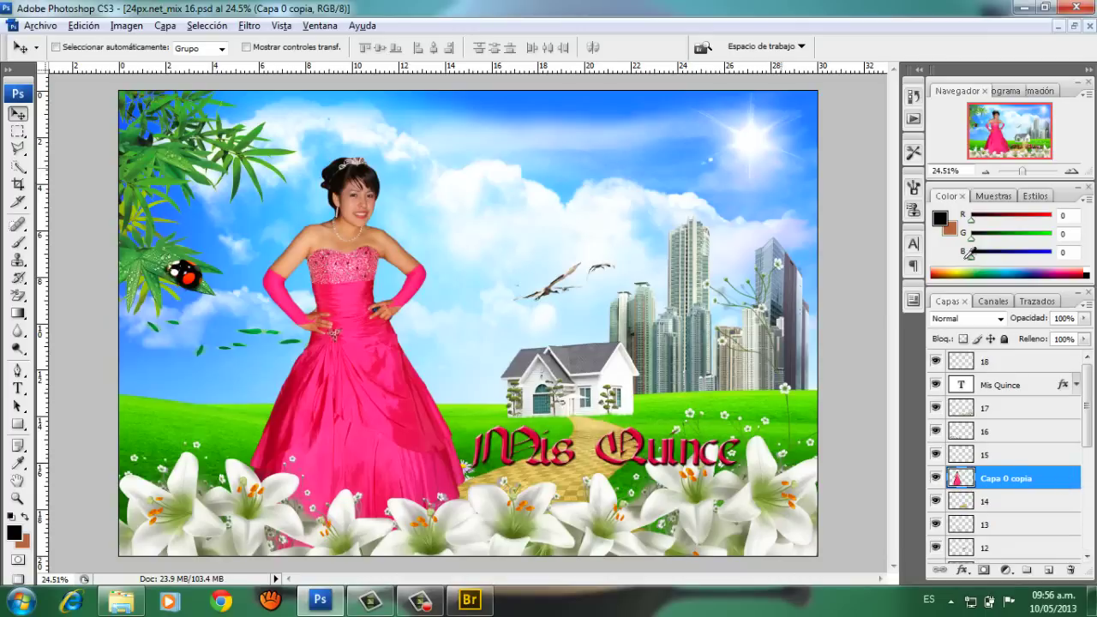
pyautogui.click(1033, 361)
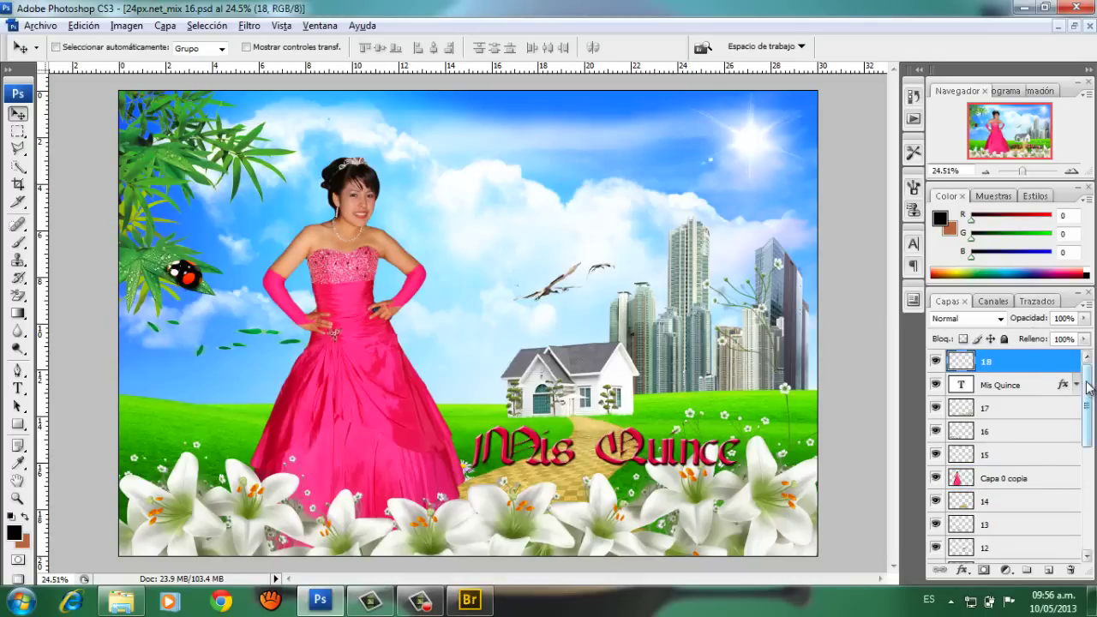
# Save the composite to the desktop (Escritorio) as a JPEG named 'quince años'
pyautogui.moveTo(1086, 391); pyautogui.dragTo(1086, 491)
pyautogui.moveTo(1088, 548); pyautogui.dragTo(1084, 364)
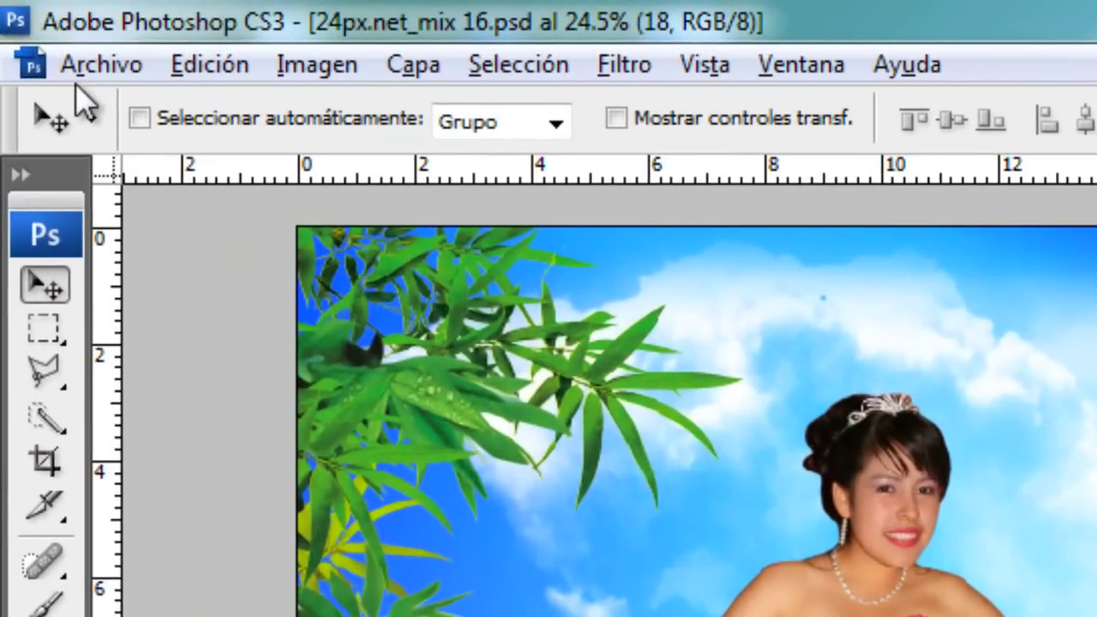
pyautogui.click(64, 41)
pyautogui.click(304, 498)
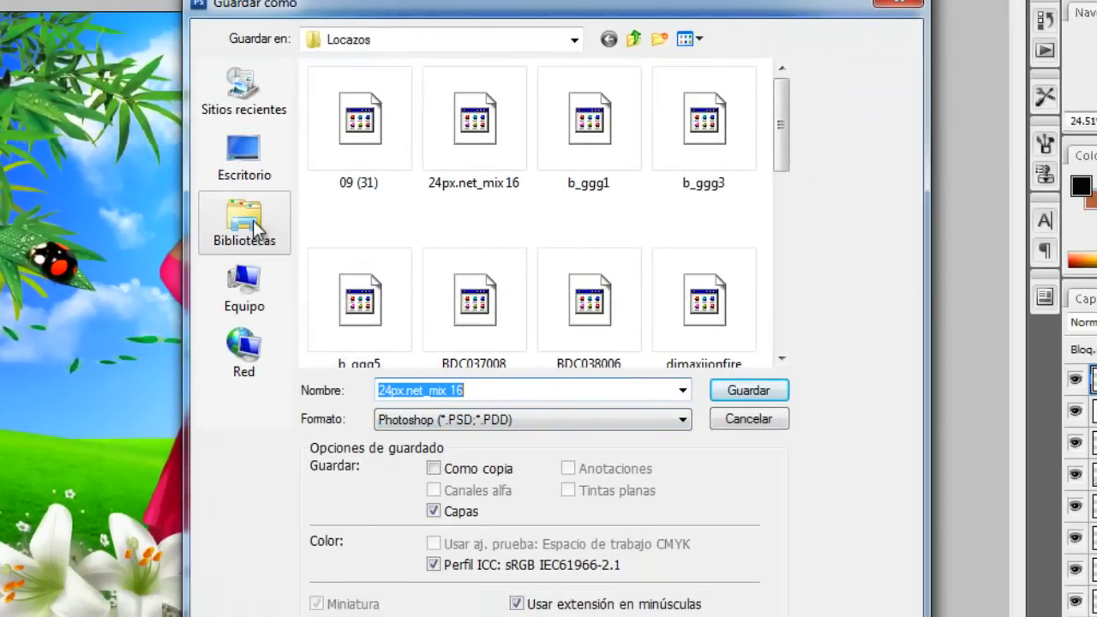
pyautogui.click(253, 170)
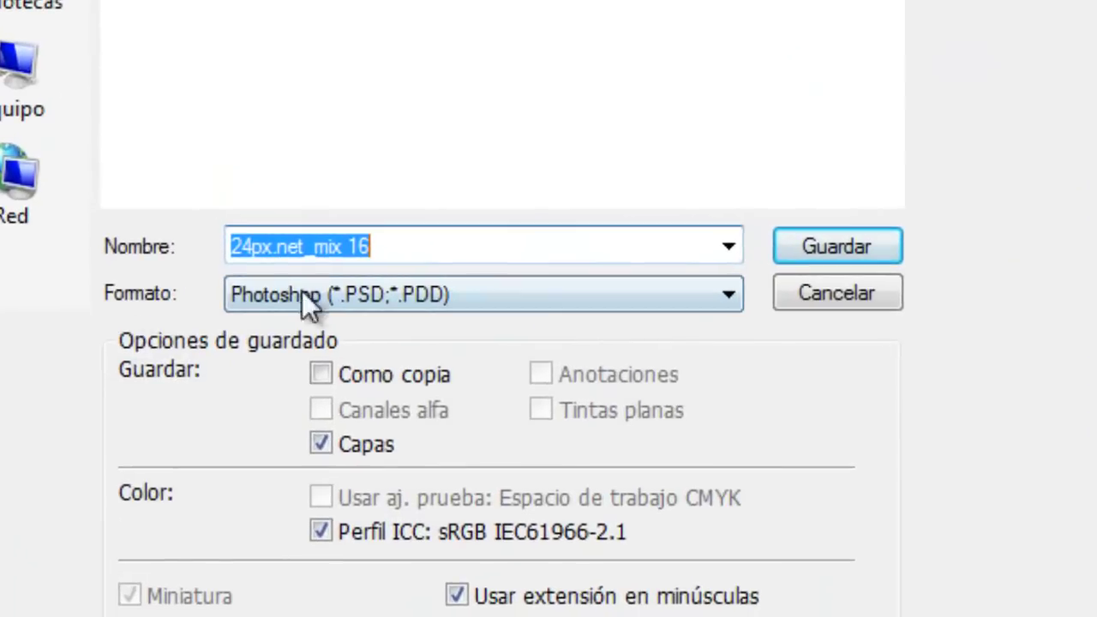
pyautogui.click(334, 296)
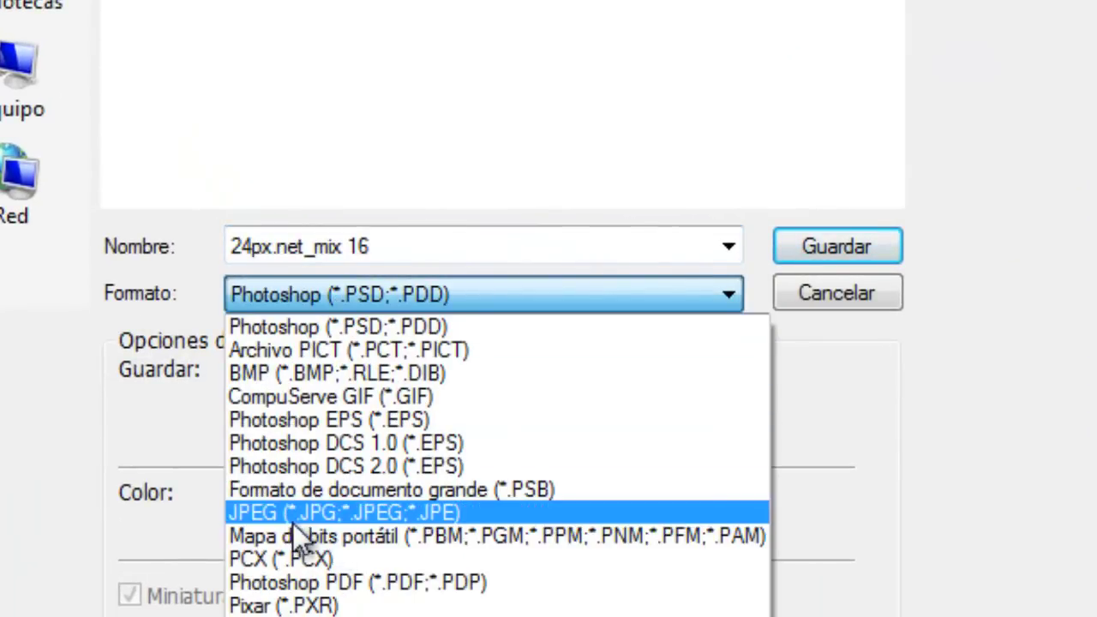
pyautogui.click(323, 518)
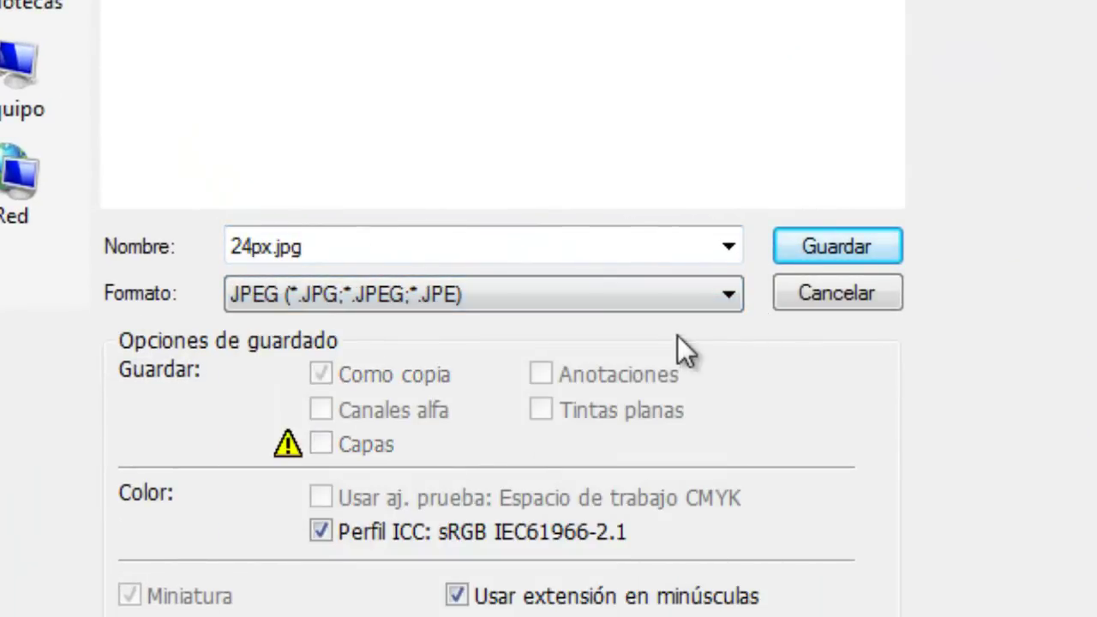
pyautogui.doubleClick(374, 240)
pyautogui.write('qu')
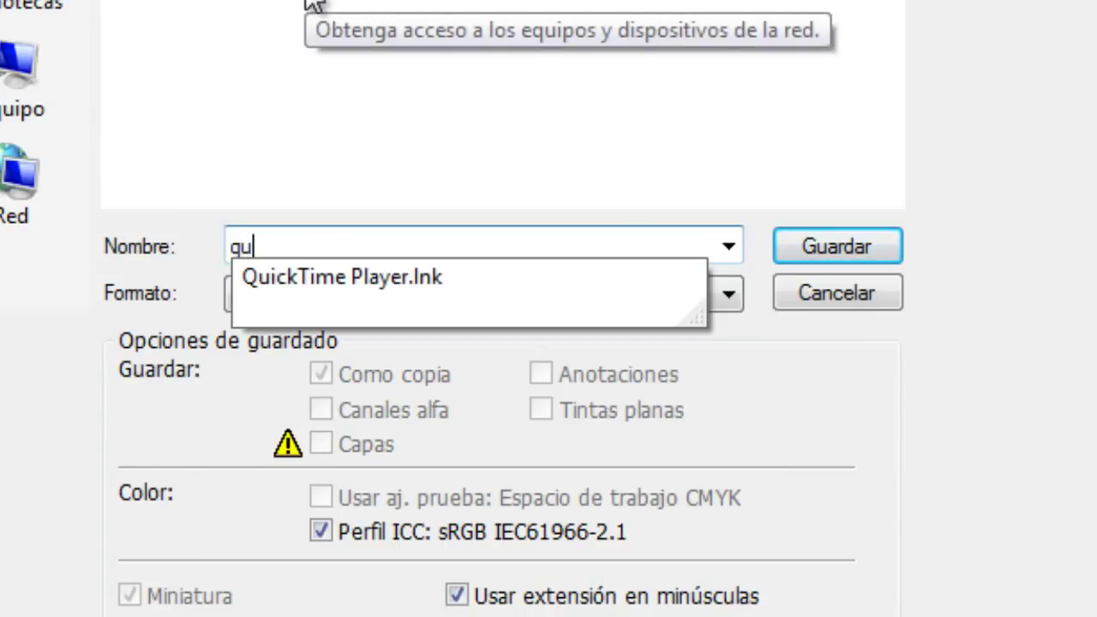
pyautogui.write('ince años')
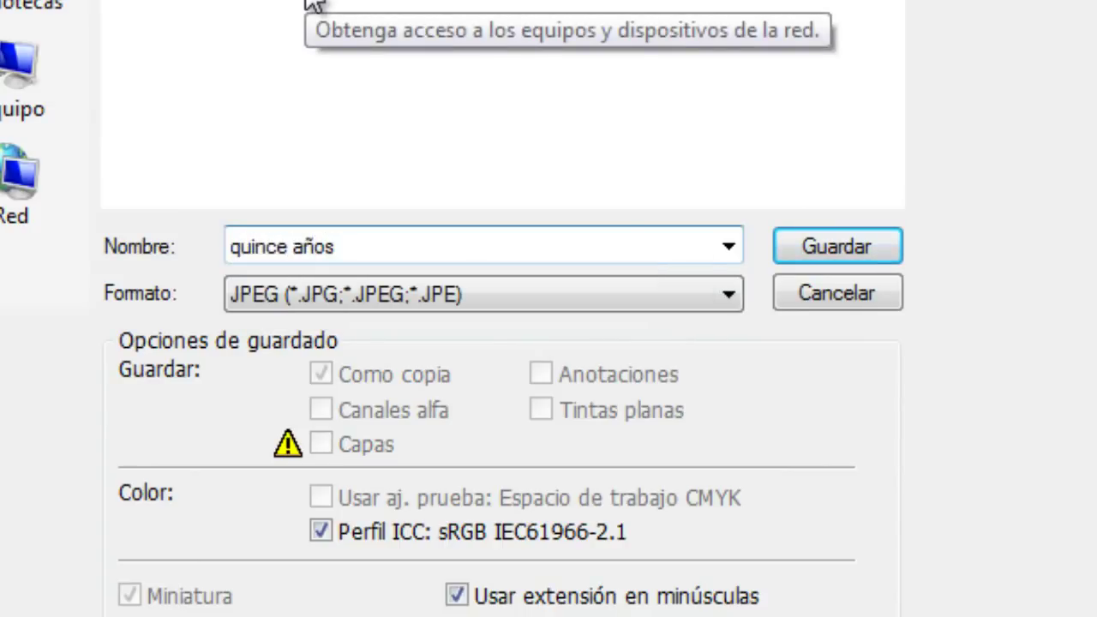
pyautogui.click(793, 248)
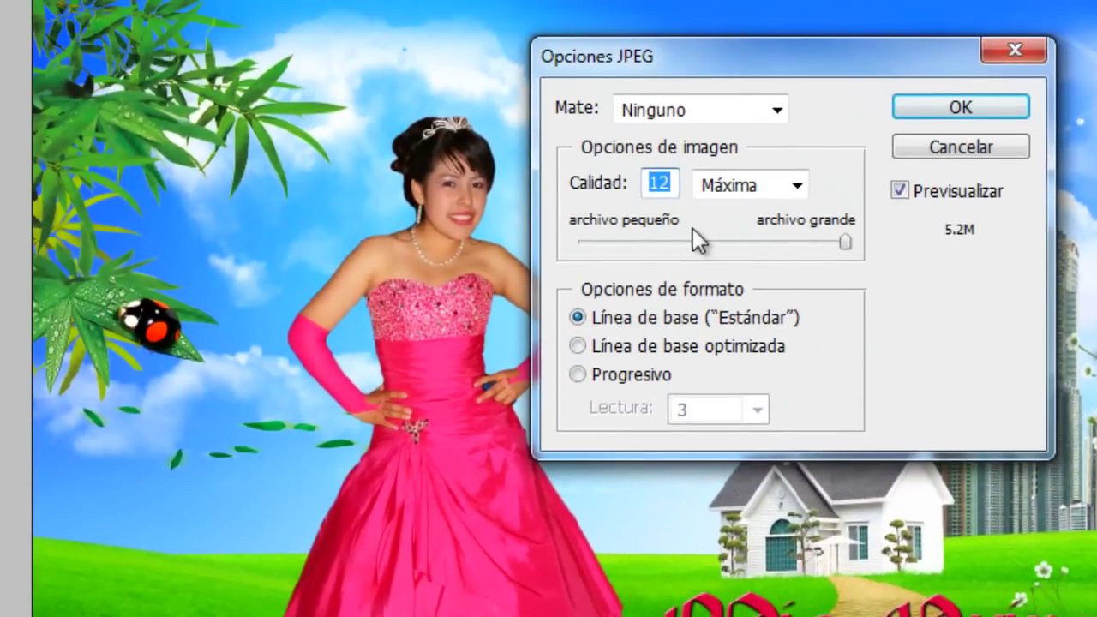
# Finish the JPEG save at quality 12 with optimized baseline, then minimize Photoshop
pyautogui.moveTo(759, 243)
pyautogui.mouseDown()
pyautogui.moveTo(750, 252)
pyautogui.moveTo(877, 255)
pyautogui.mouseUp()
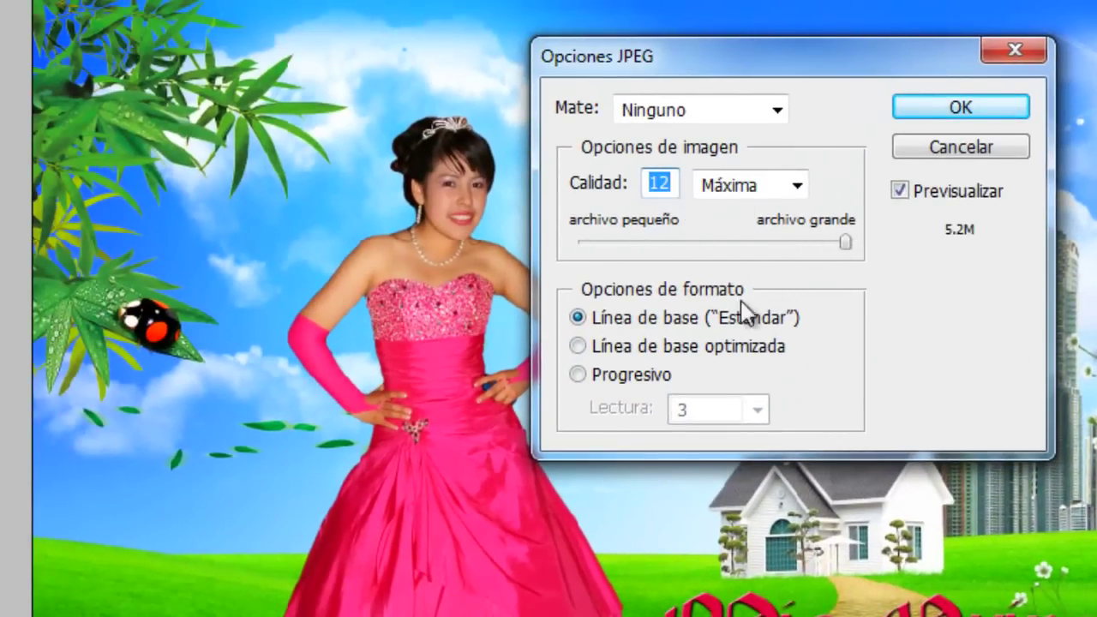
pyautogui.click(597, 355)
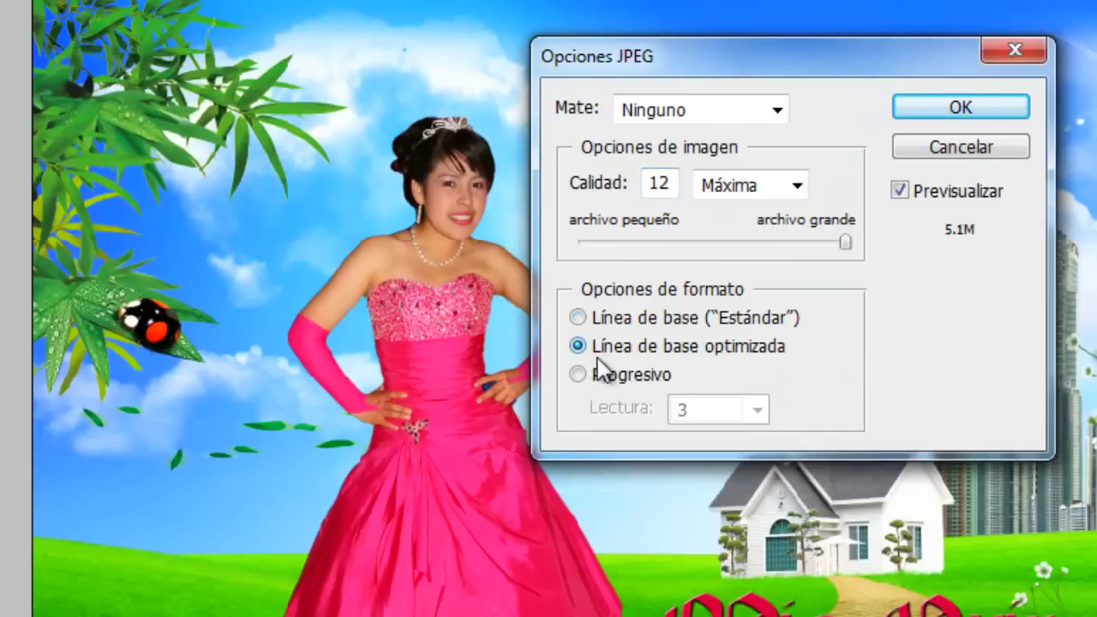
pyautogui.click(960, 109)
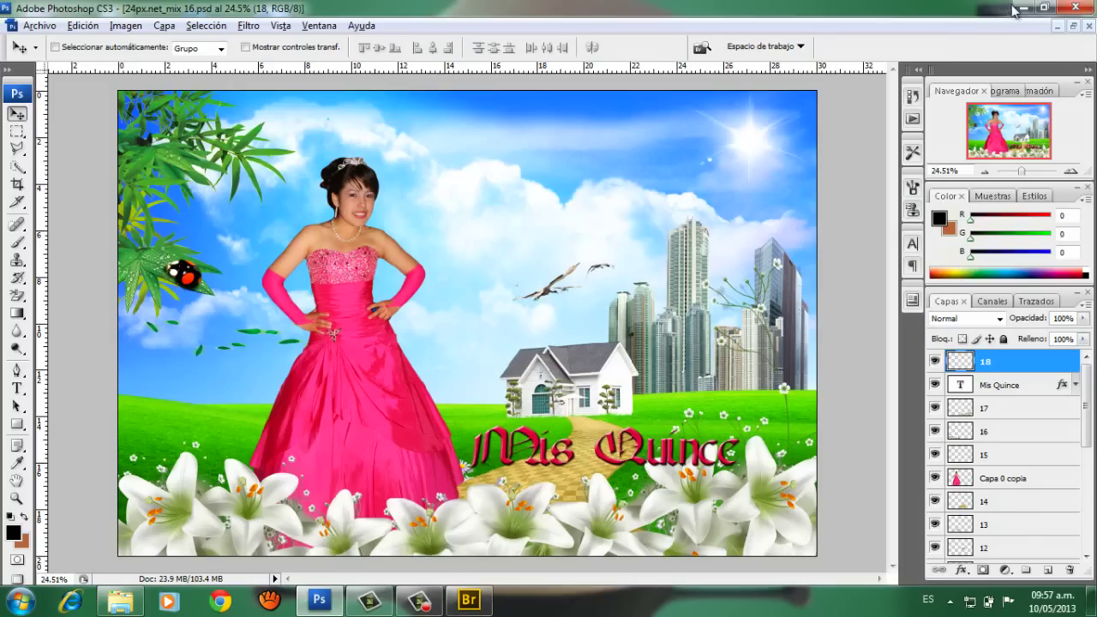
pyautogui.click(1020, 8)
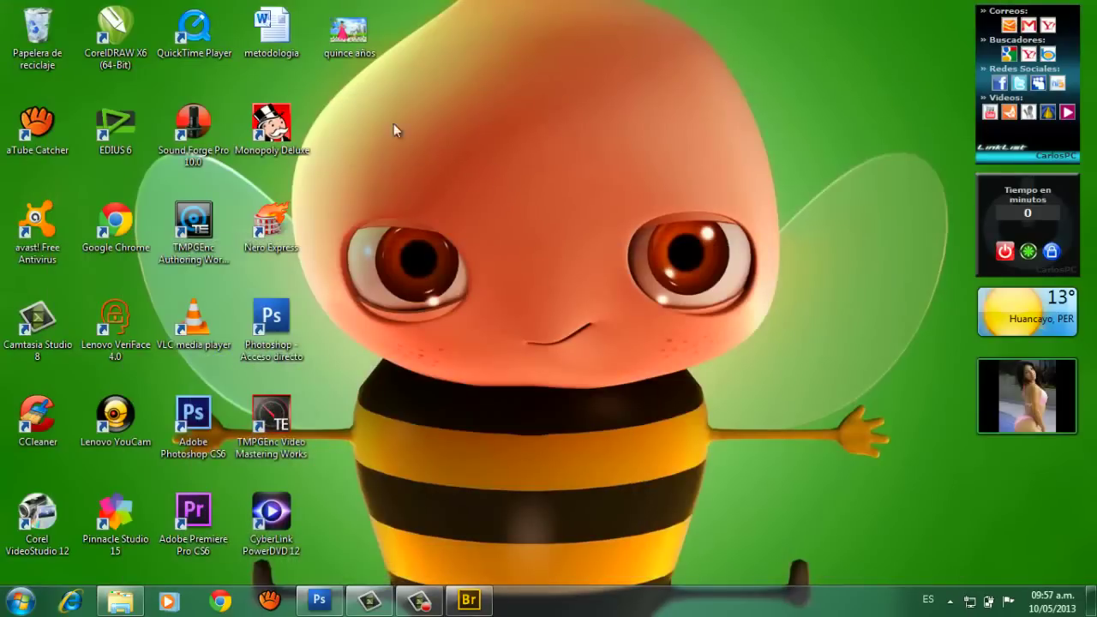
# View quince años in Windows Photo Viewer, close it, and refresh the desktop
pyautogui.doubleClick(343, 53)
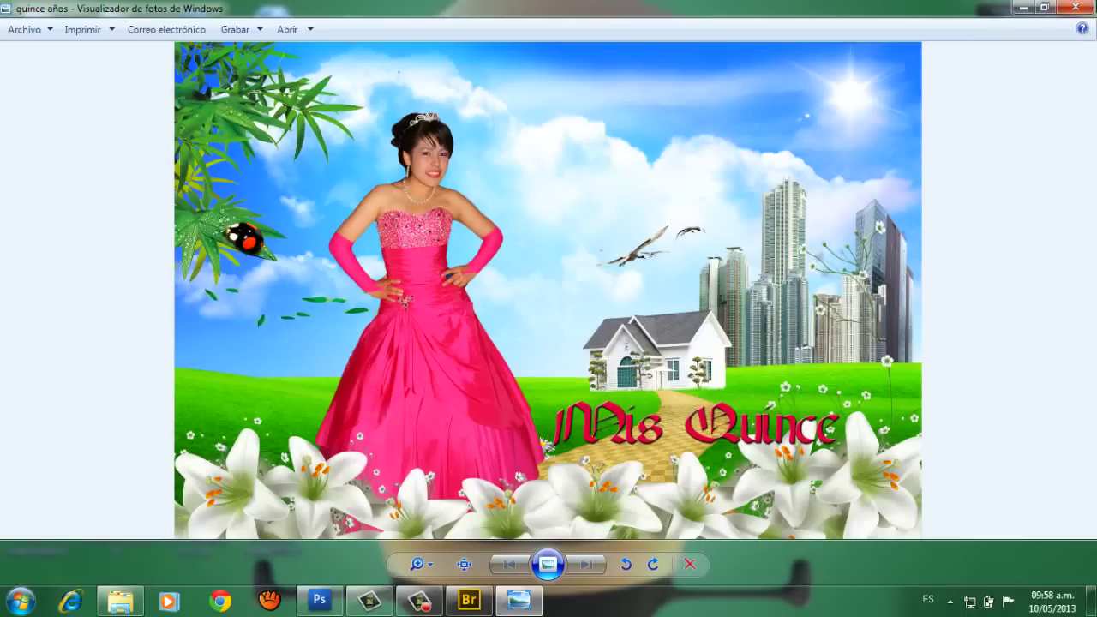
pyautogui.click(1073, 7)
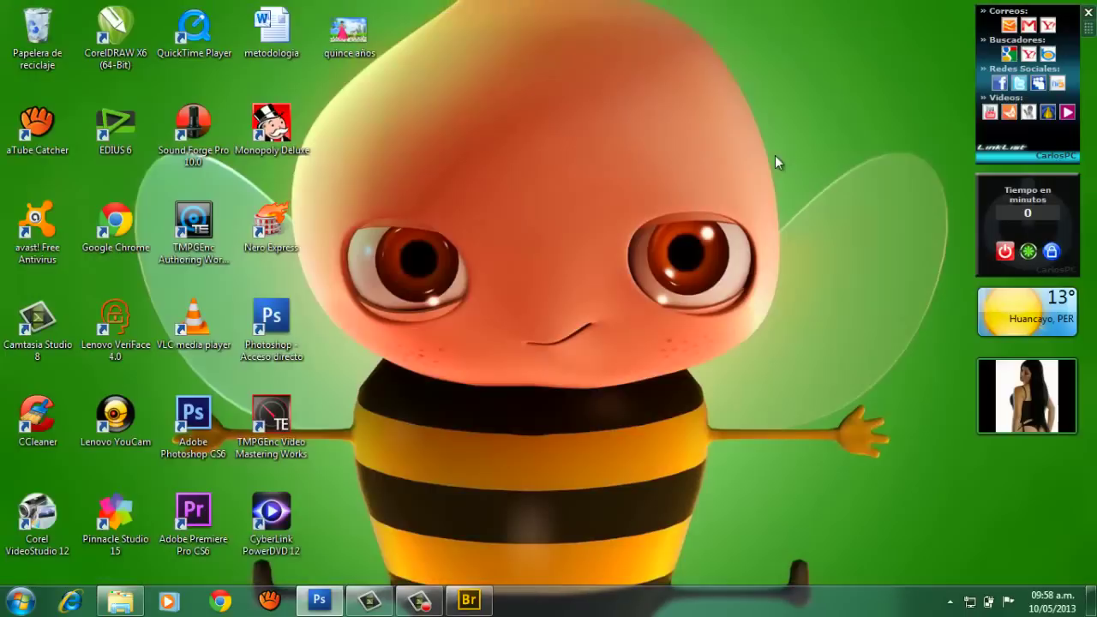
pyautogui.rightClick(659, 47)
pyautogui.click(676, 91)
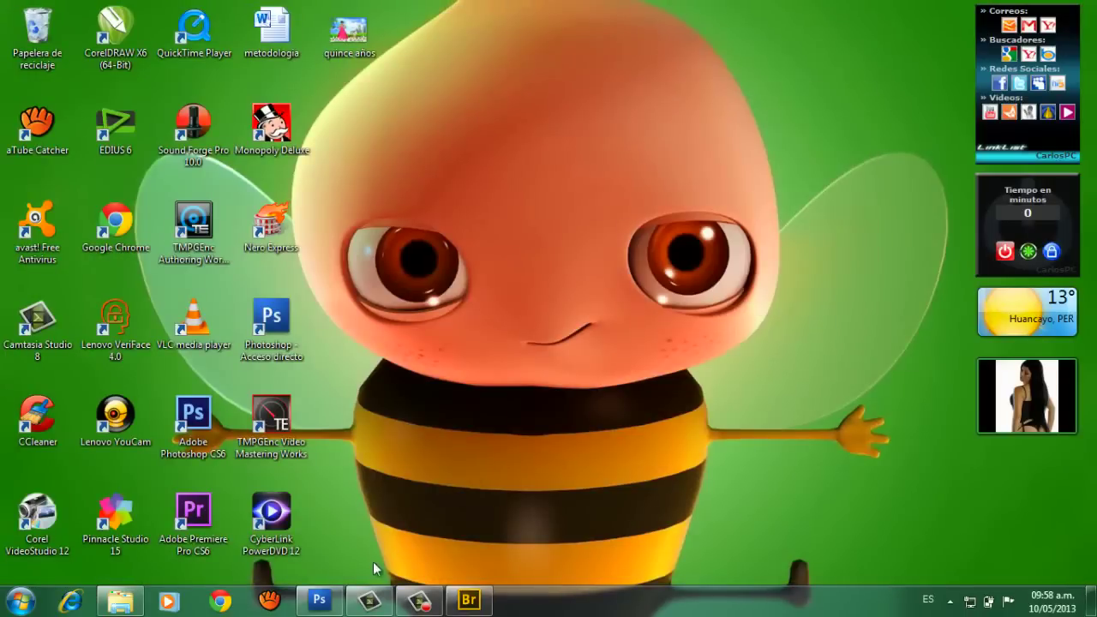
pyautogui.click(336, 598)
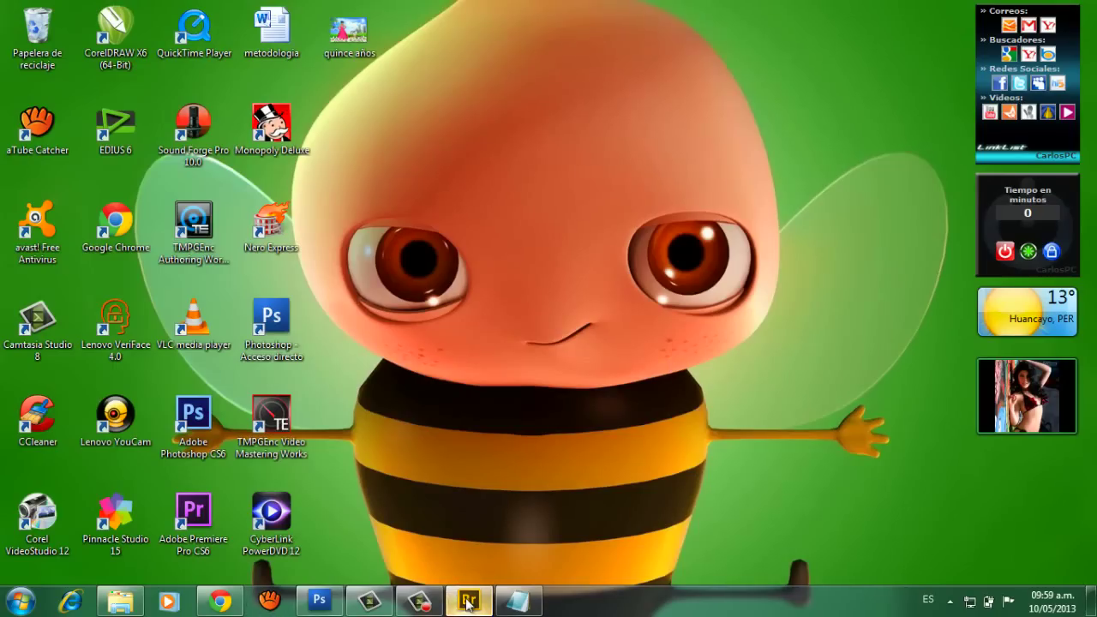
# Preview b_ggg3, b_ggg1, b_ggg5 and BDC037008.psd in Bridge's Locazos folder, then minimize and restore Bridge
pyautogui.click(469, 600)
pyautogui.click(411, 272)
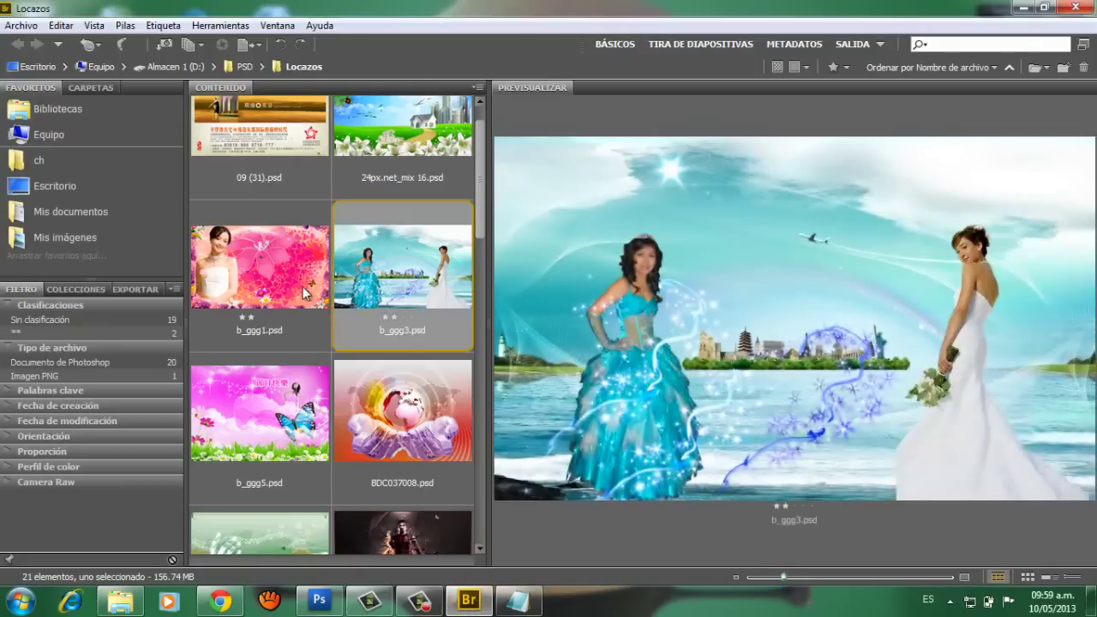
pyautogui.click(301, 291)
pyautogui.click(284, 398)
pyautogui.click(385, 429)
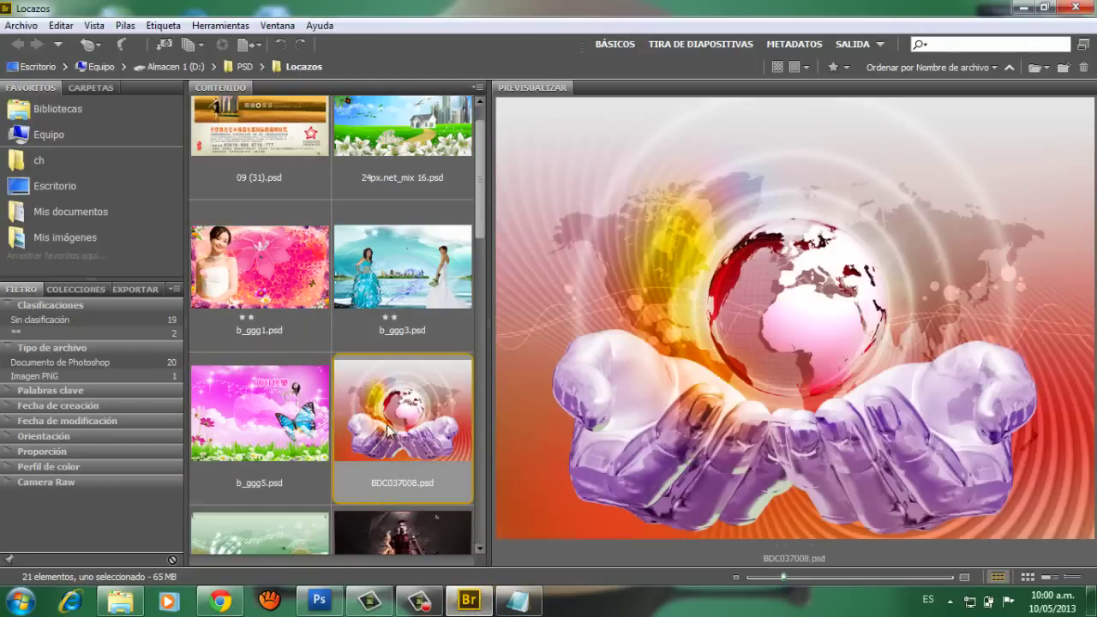
pyautogui.click(1022, 9)
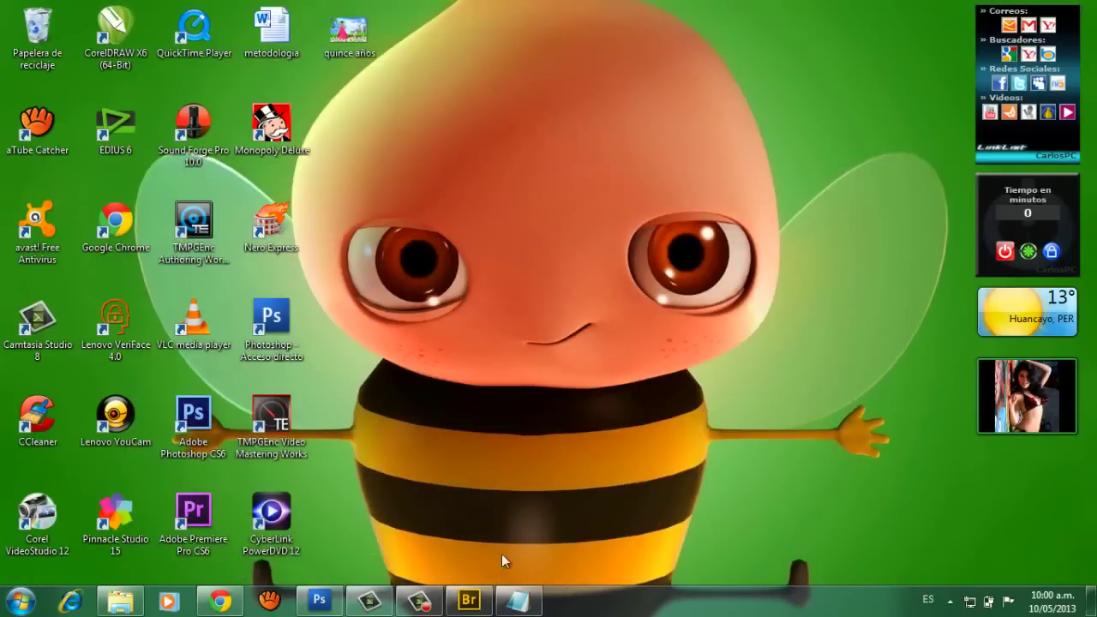
pyautogui.click(470, 601)
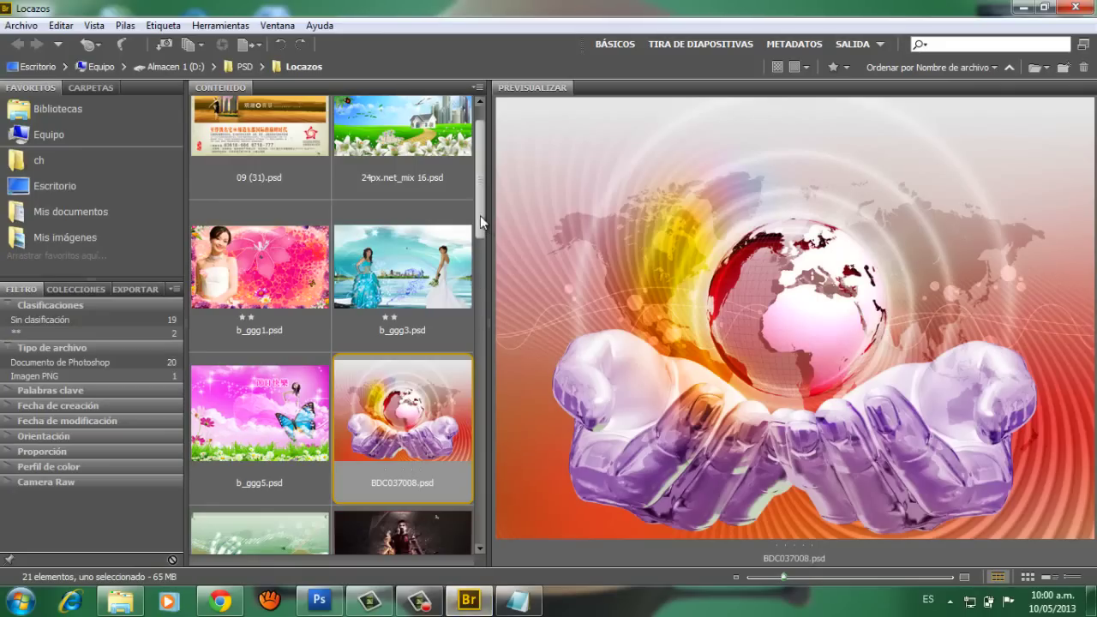